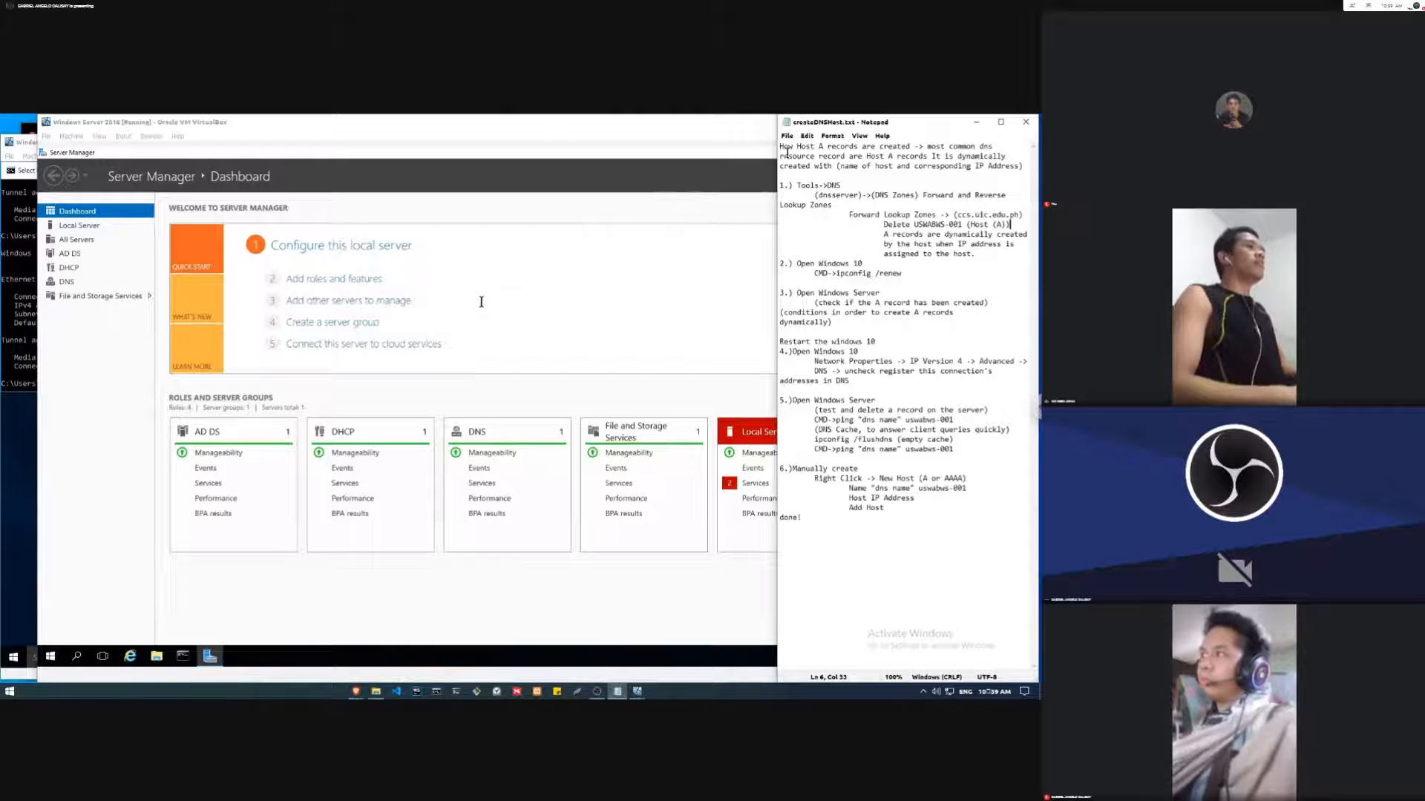
Step: Open the DNS console on the Windows Server 2016 virtual machine and display the records of the ccs.uic.edu.ph forward lookup zone
left_click(692, 134)
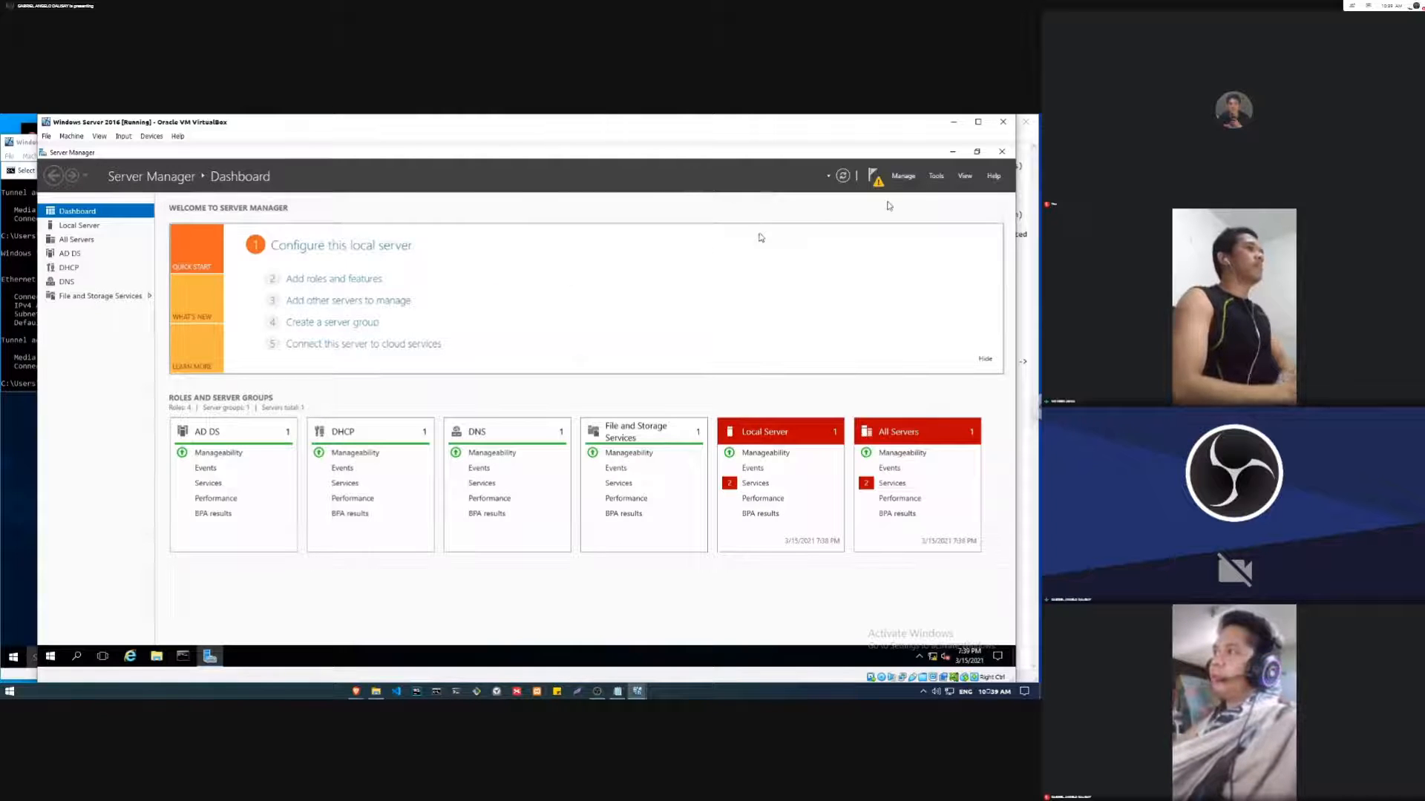
left_click(934, 178)
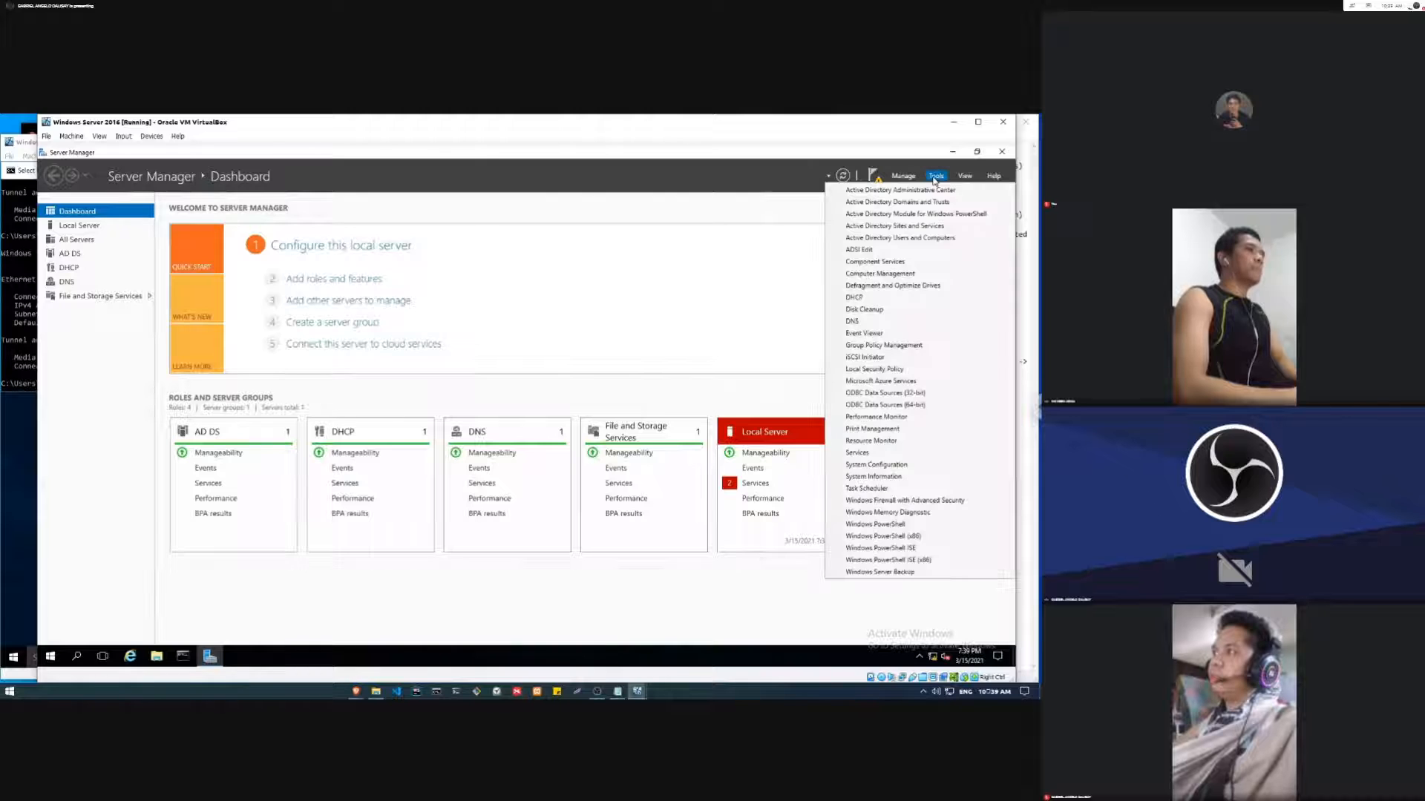
left_click(859, 324)
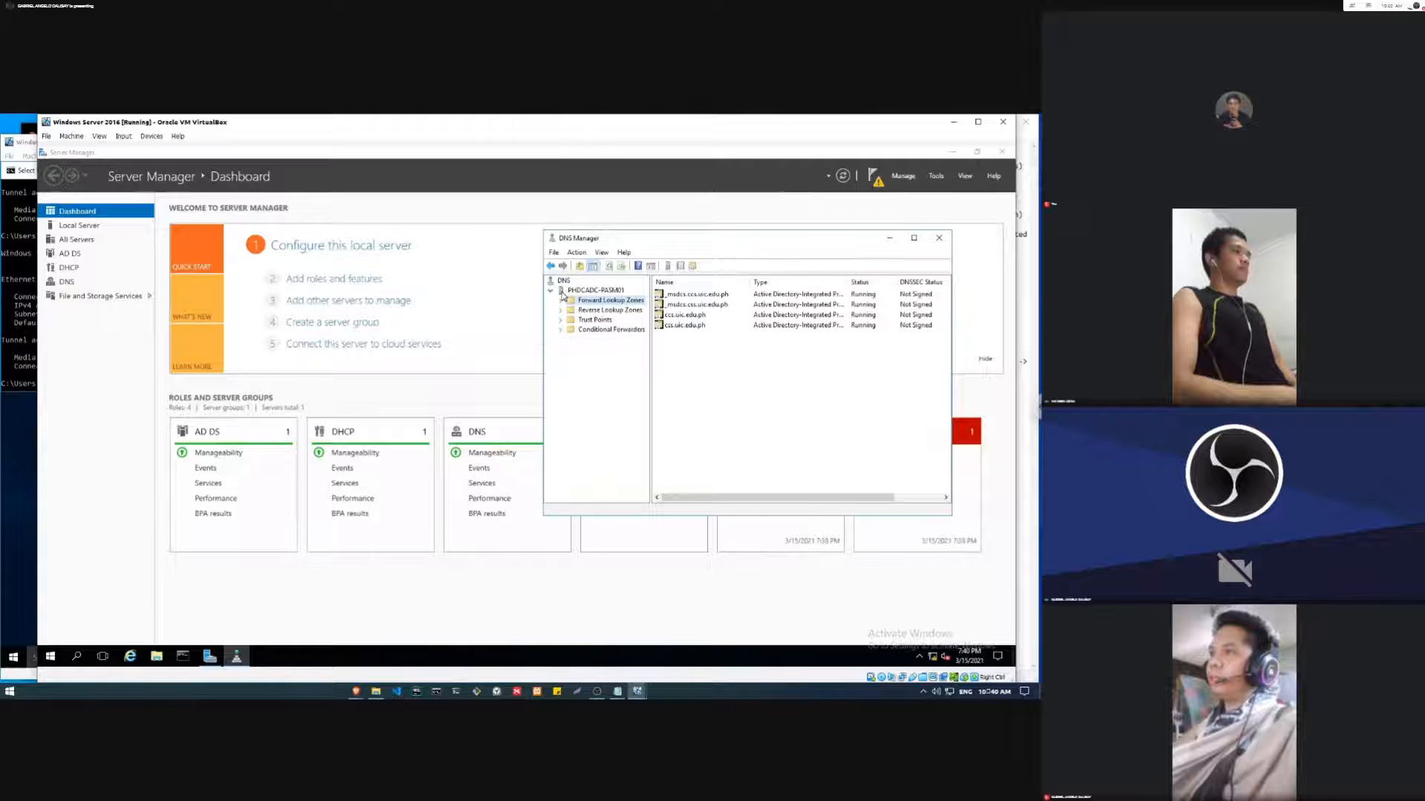
left_click(572, 291)
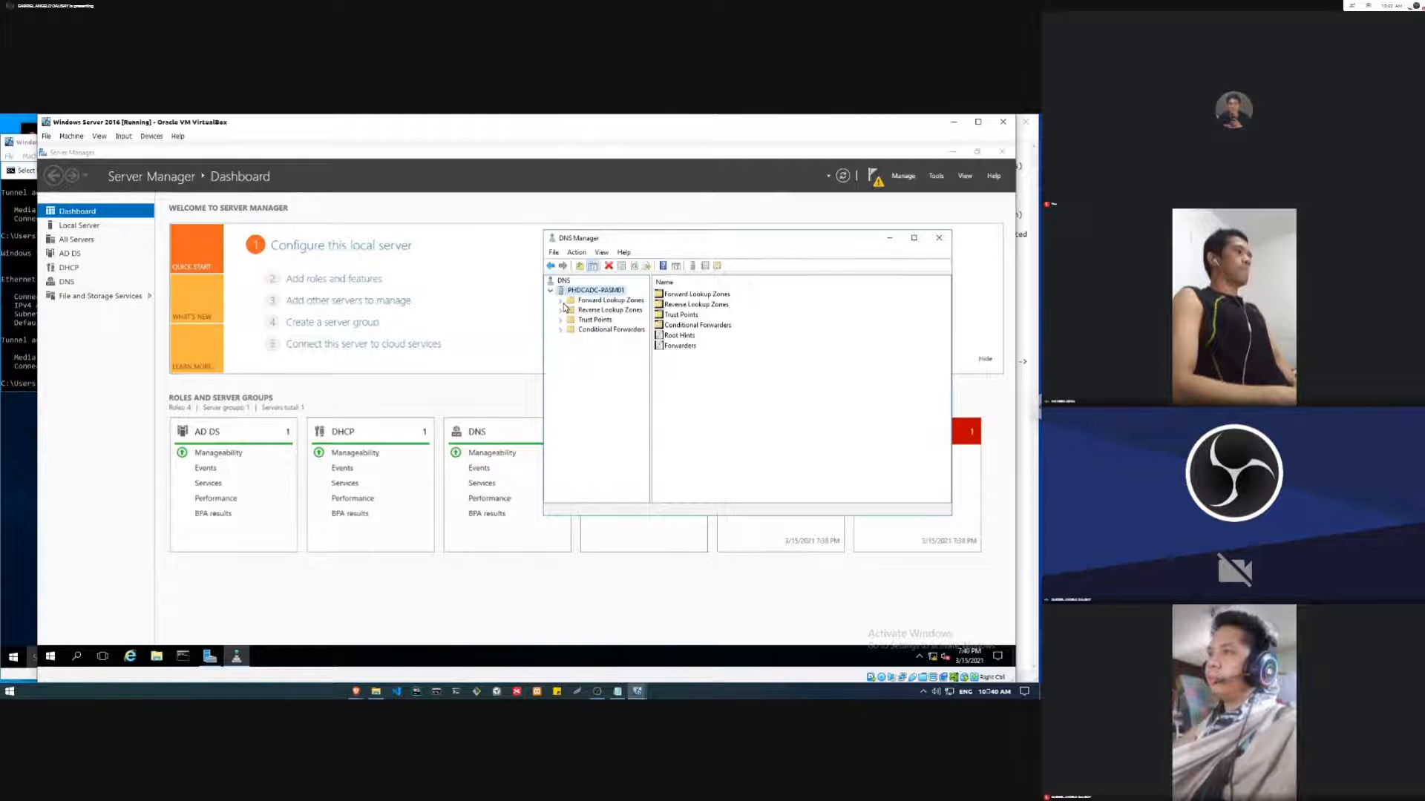
left_click(562, 303)
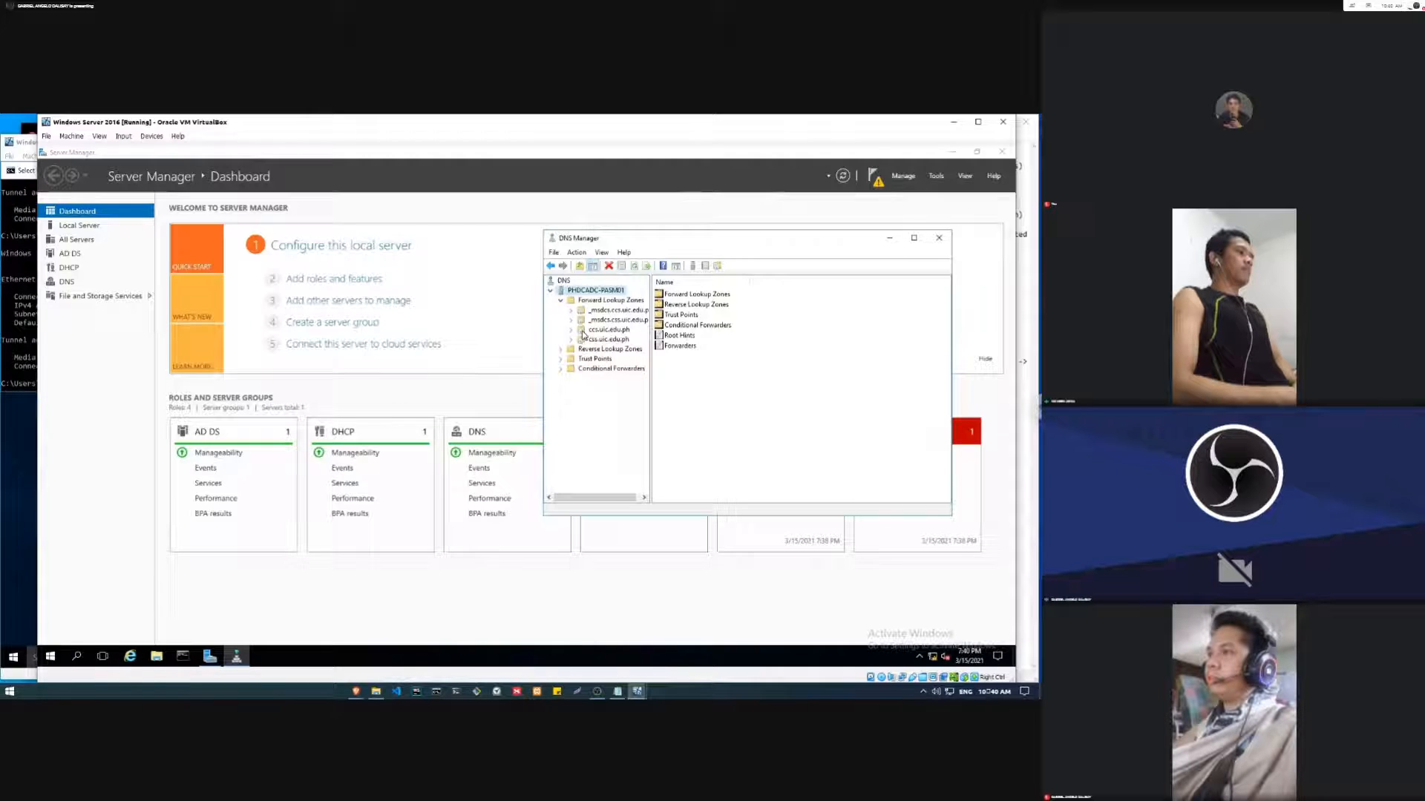
left_click(583, 331)
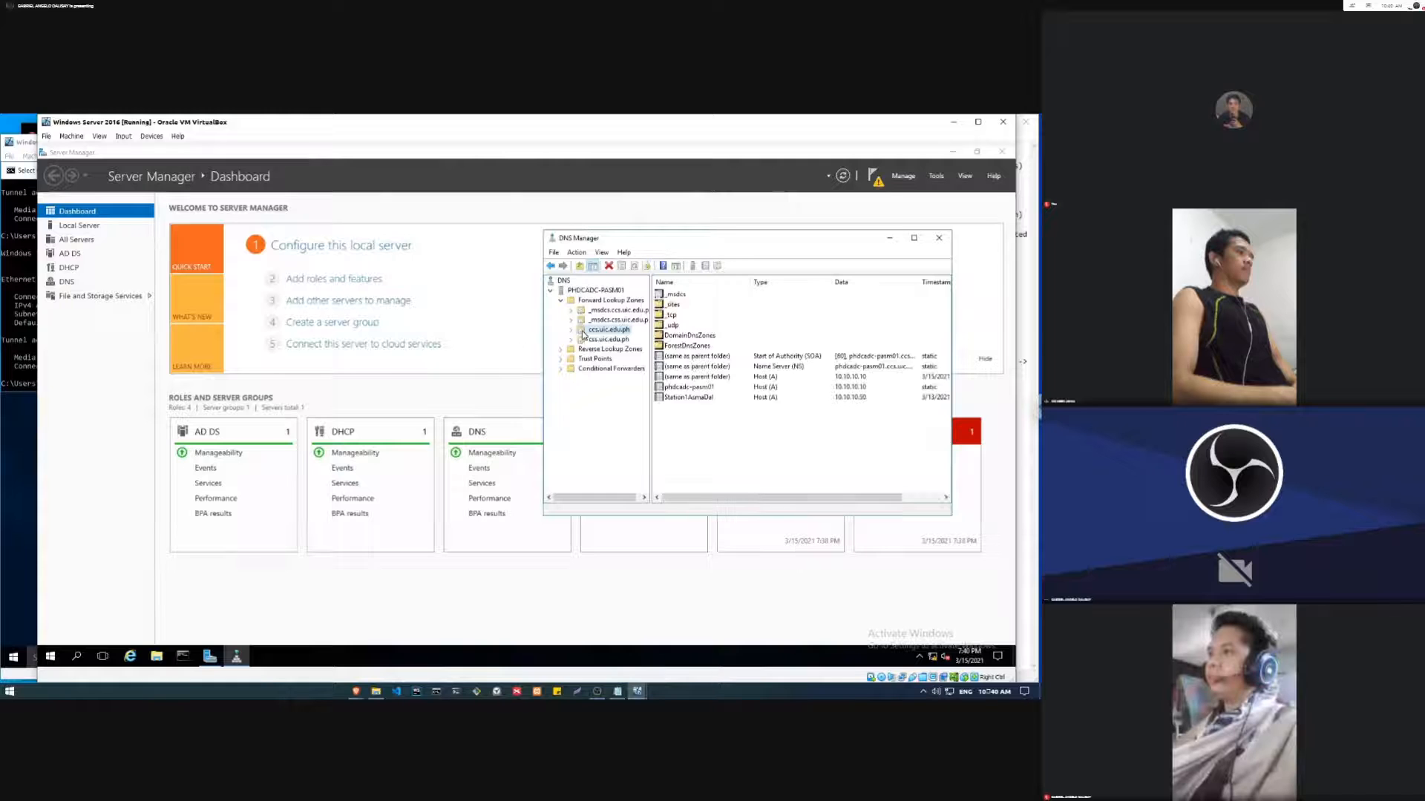
Step: Examine the Station 1 workstation's Host (A) record and the createDNSHost.txt notes on deleting it and dynamic A record creation
left_click(672, 398)
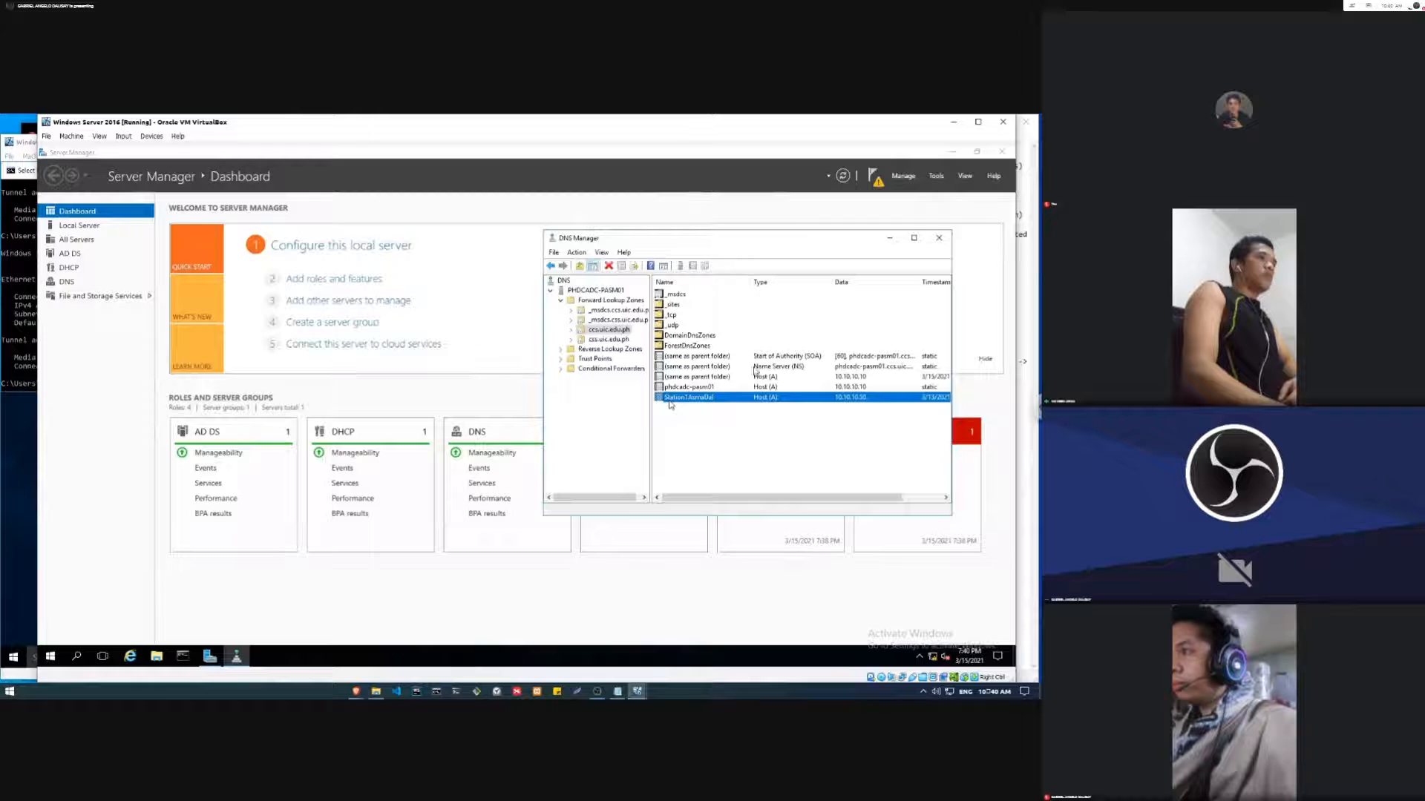
left_click(1407, 642)
left_click(784, 400)
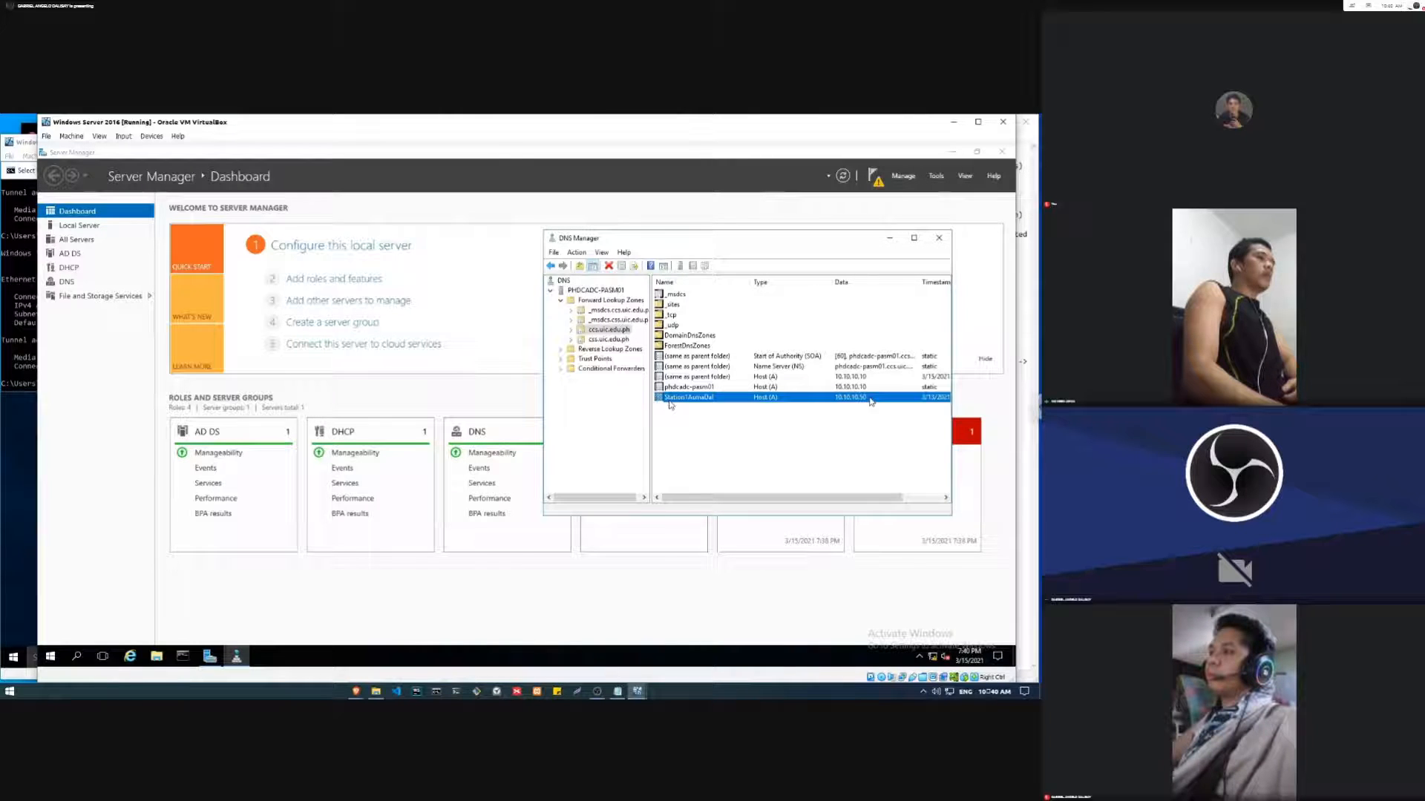
left_click(768, 376, "shift")
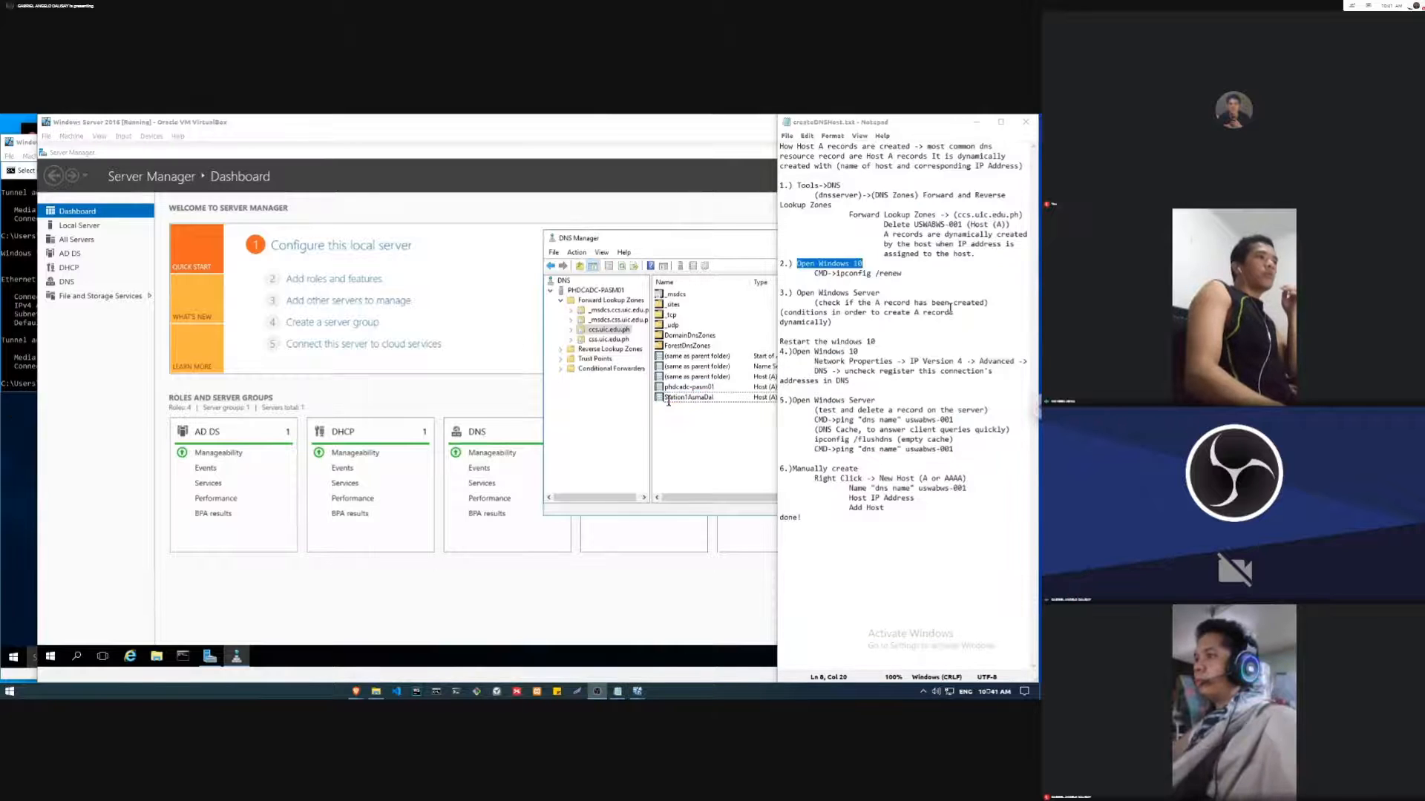
left_click_drag(884, 224, 913, 224)
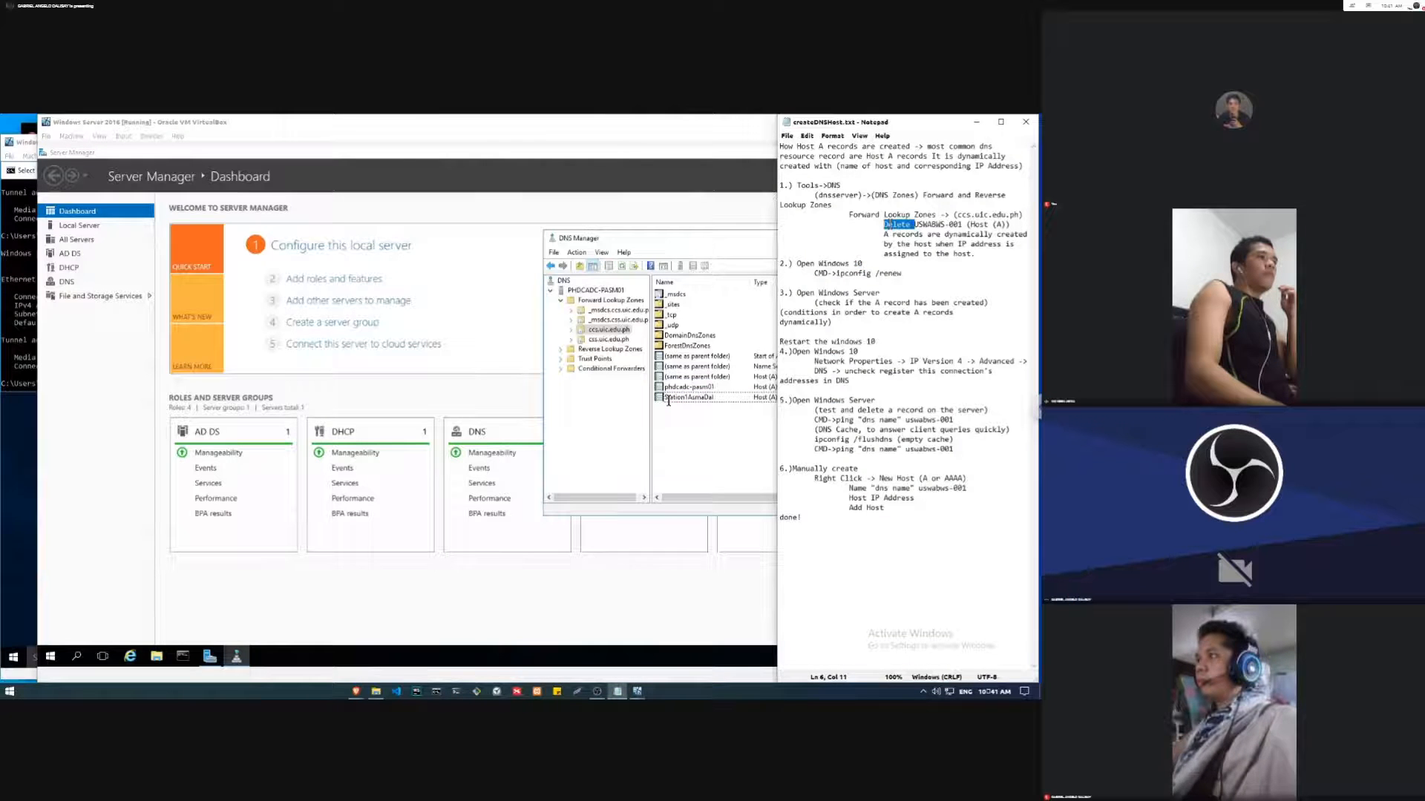
left_click_drag(884, 224, 950, 224)
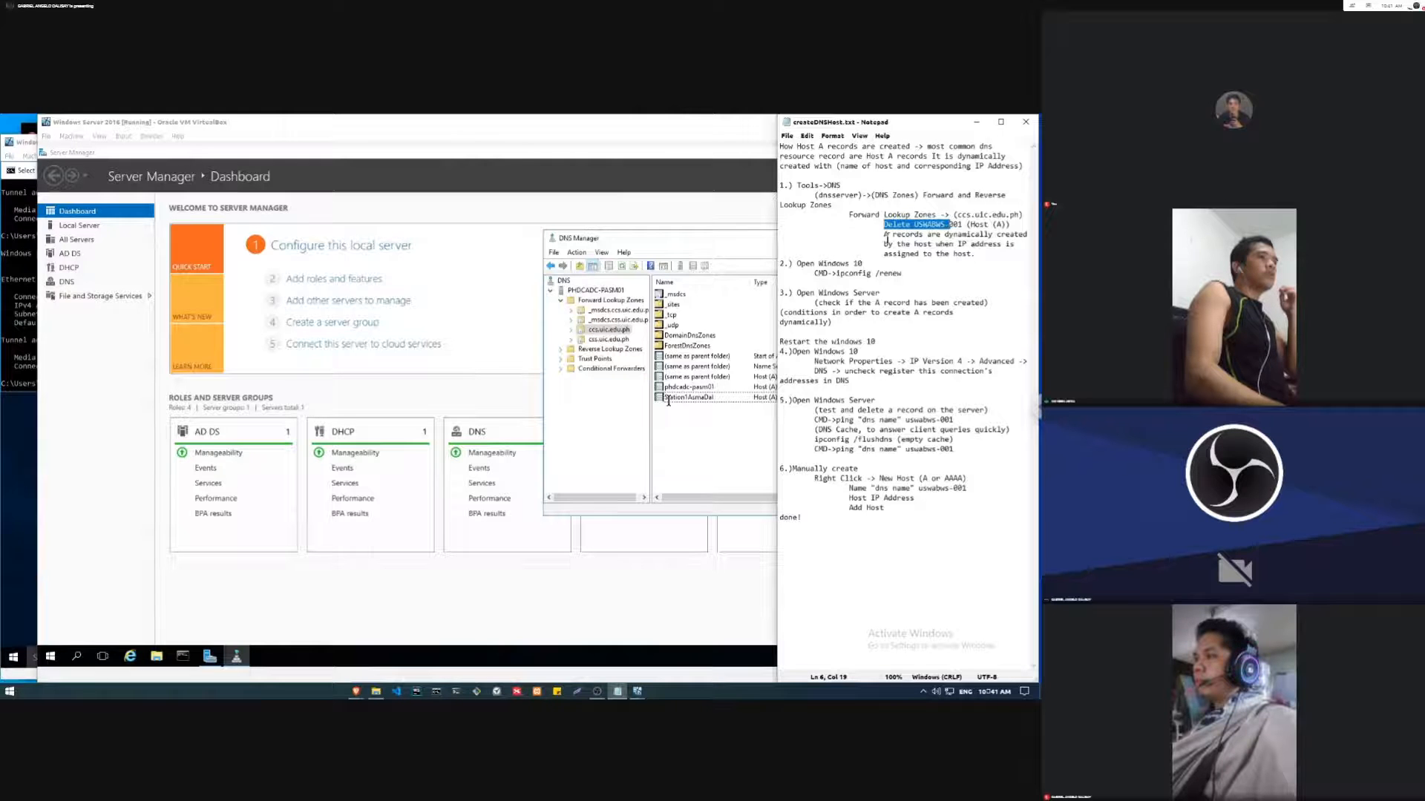
left_click(888, 236)
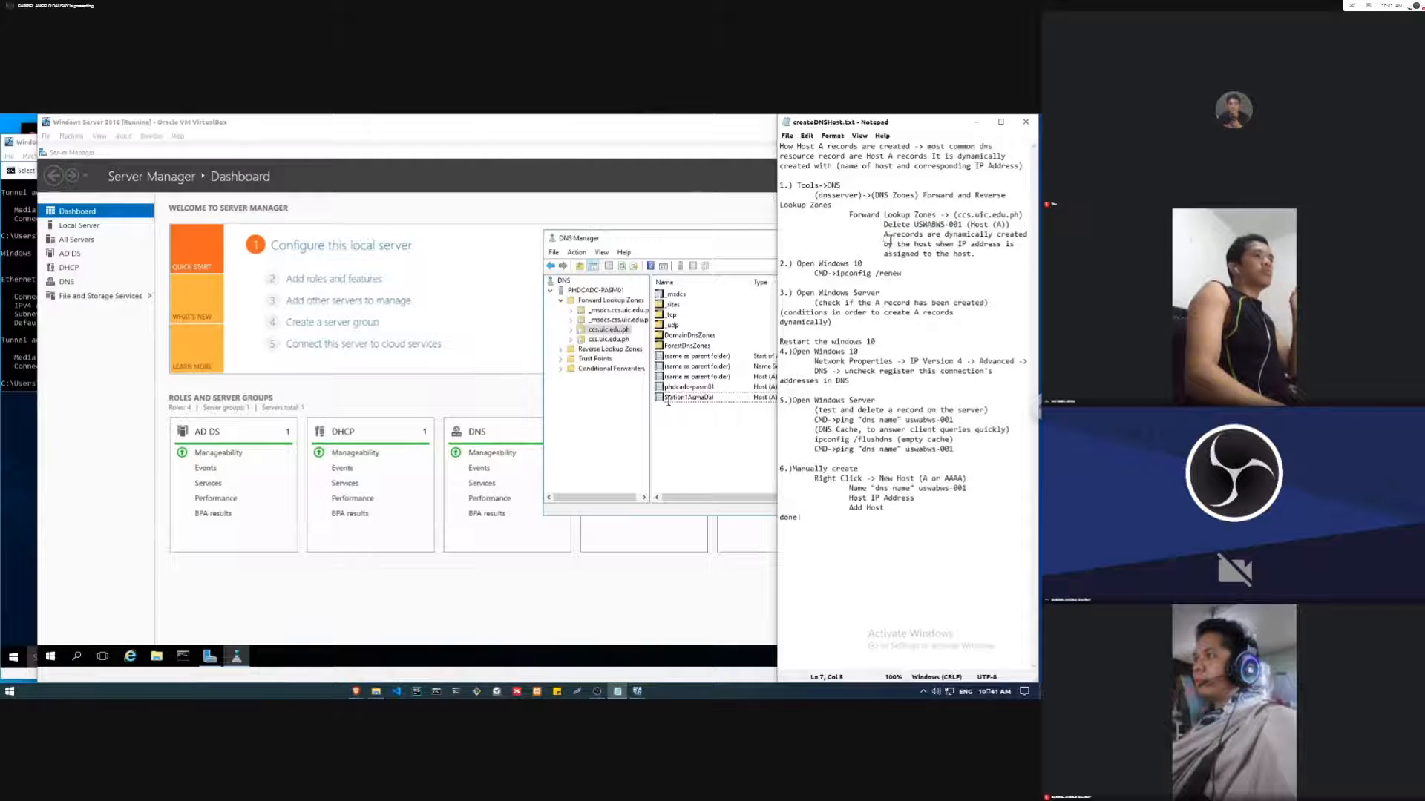
left_click_drag(885, 236, 941, 239)
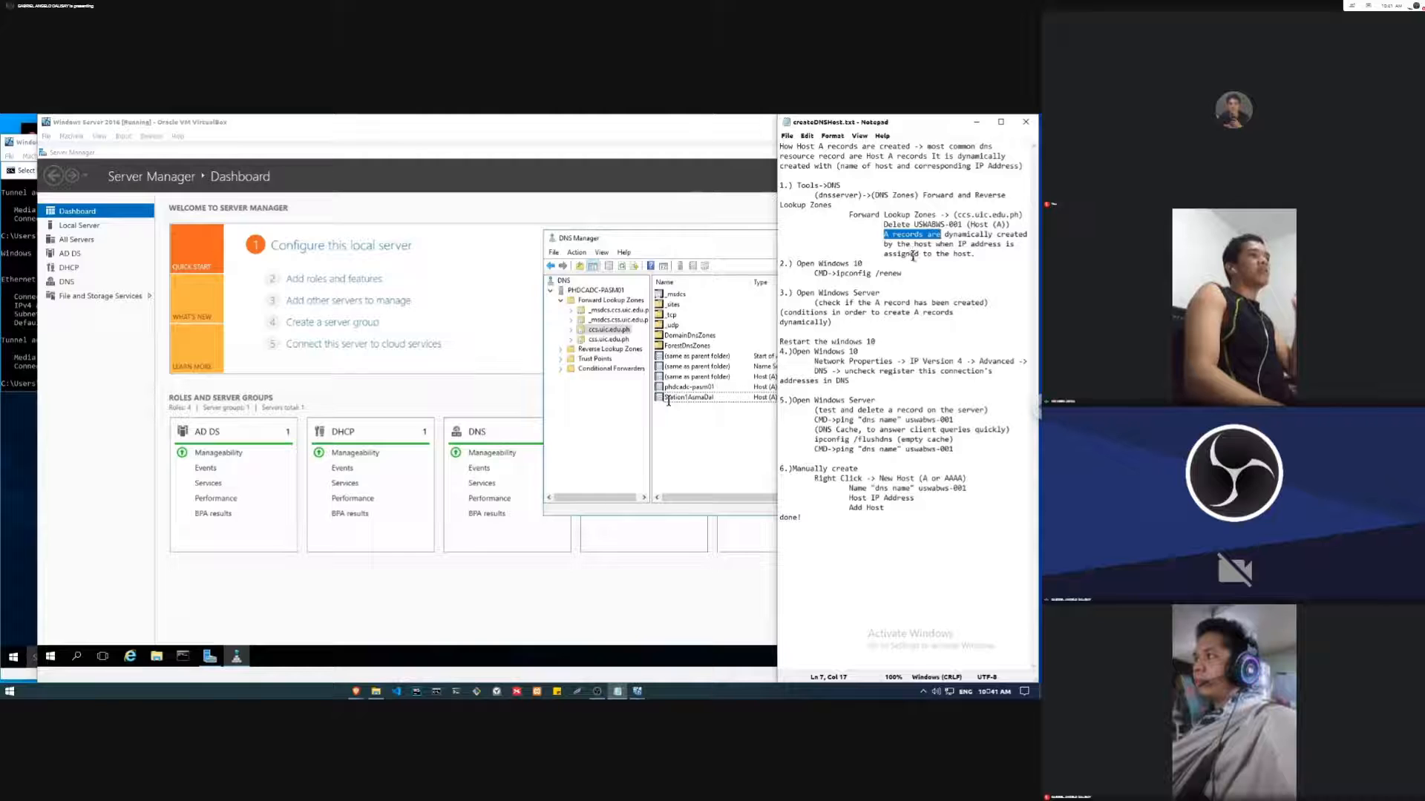
left_click_drag(984, 255, 884, 235)
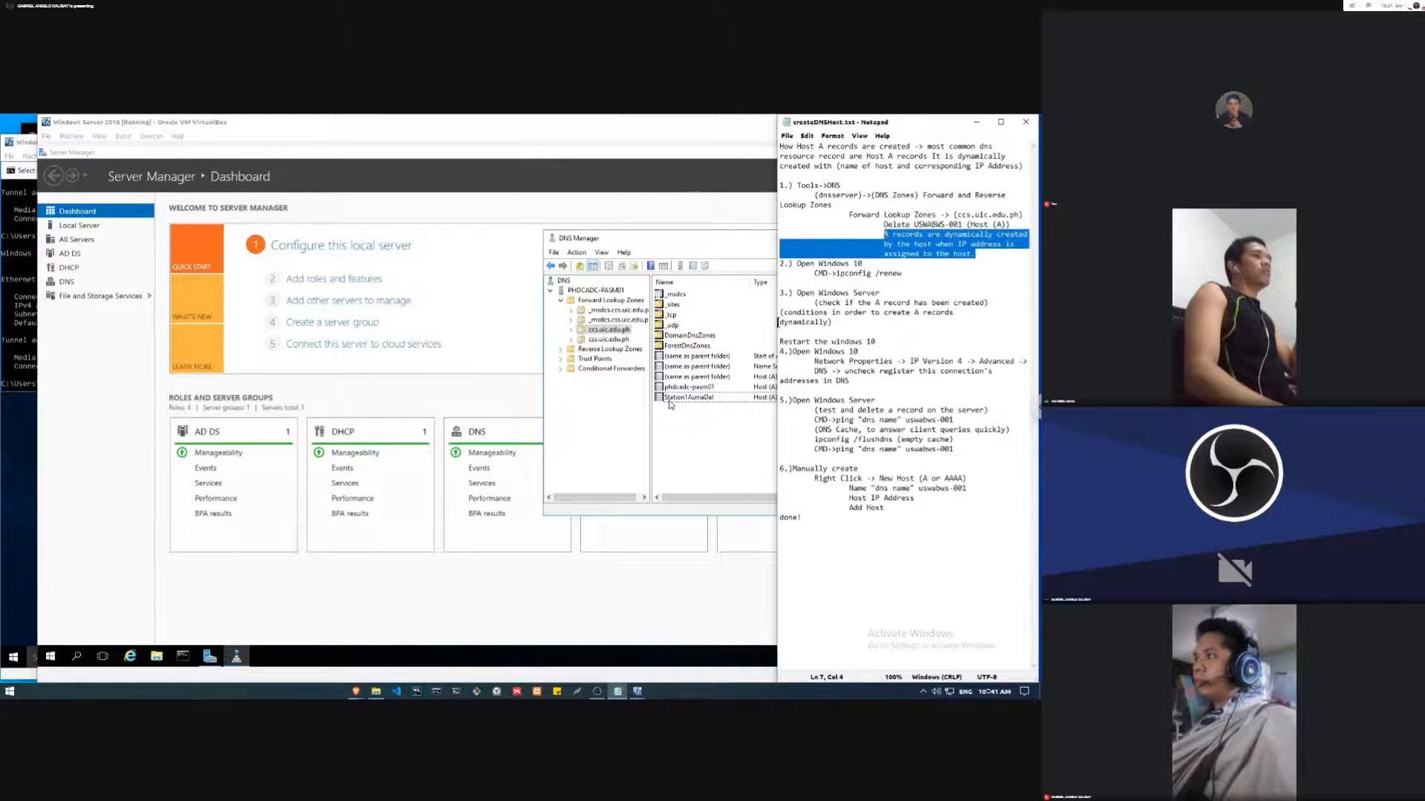
Step: Delete the Station 1 workstation's Host (A) record from the ccs.uic.edu.ph zone
left_click(705, 399)
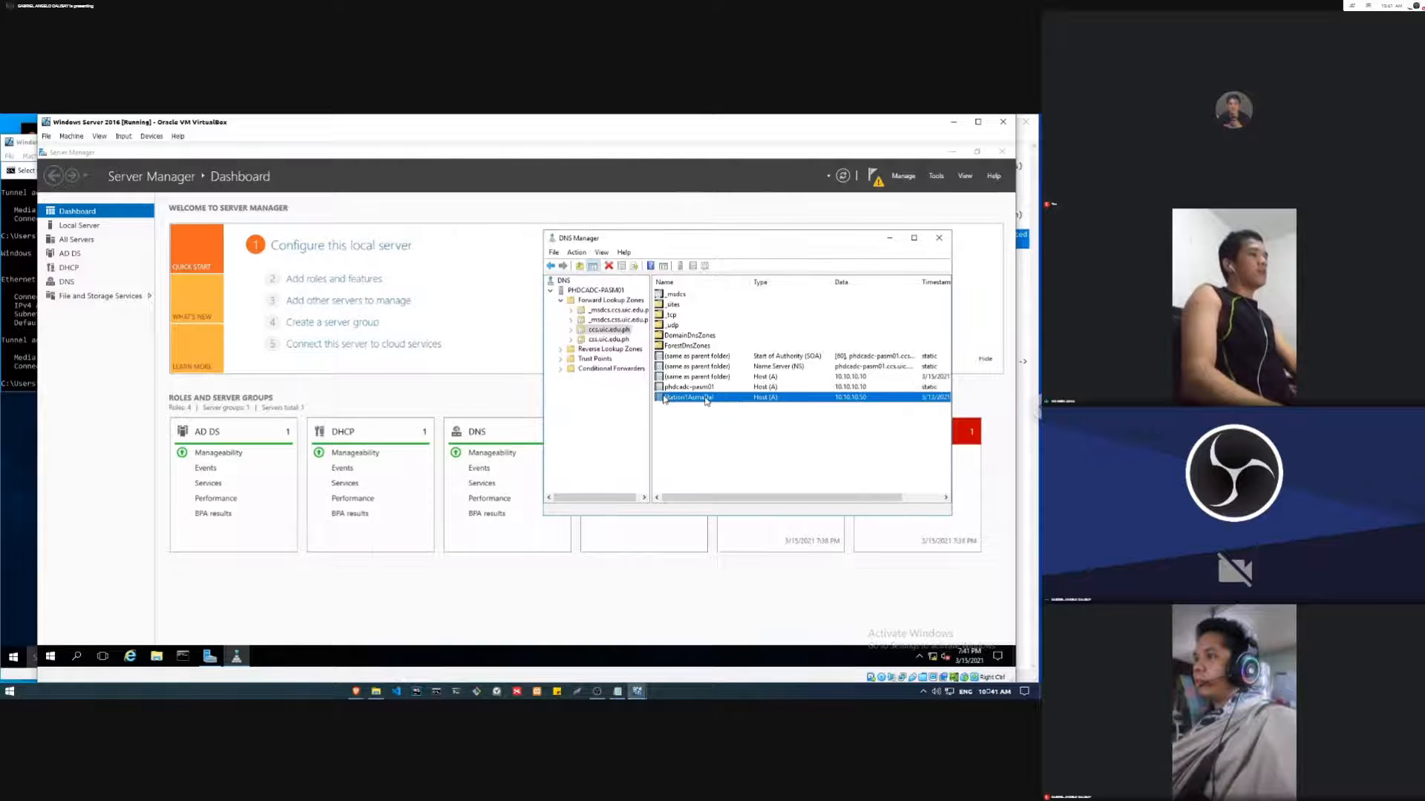
key("Delete")
left_click(570, 444)
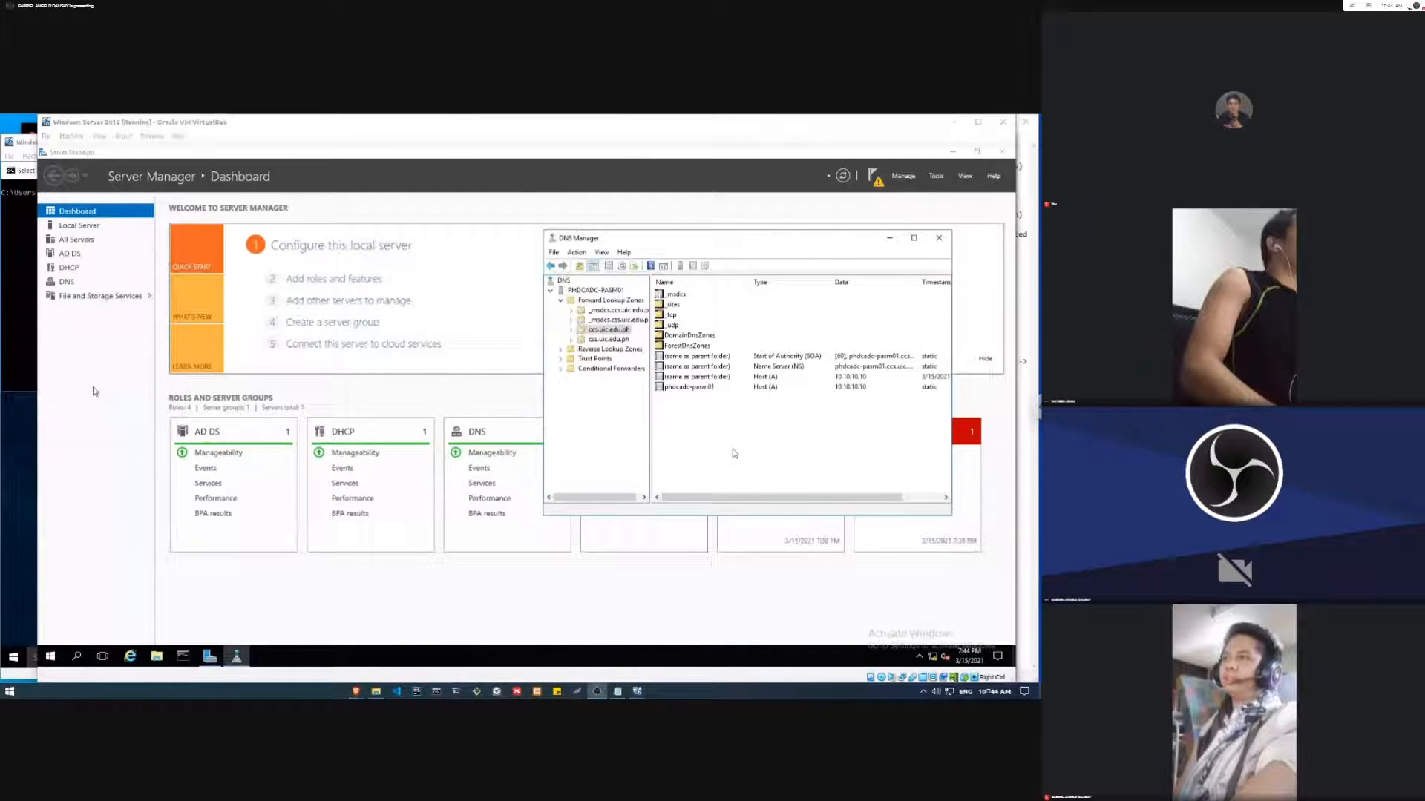
left_click(734, 453)
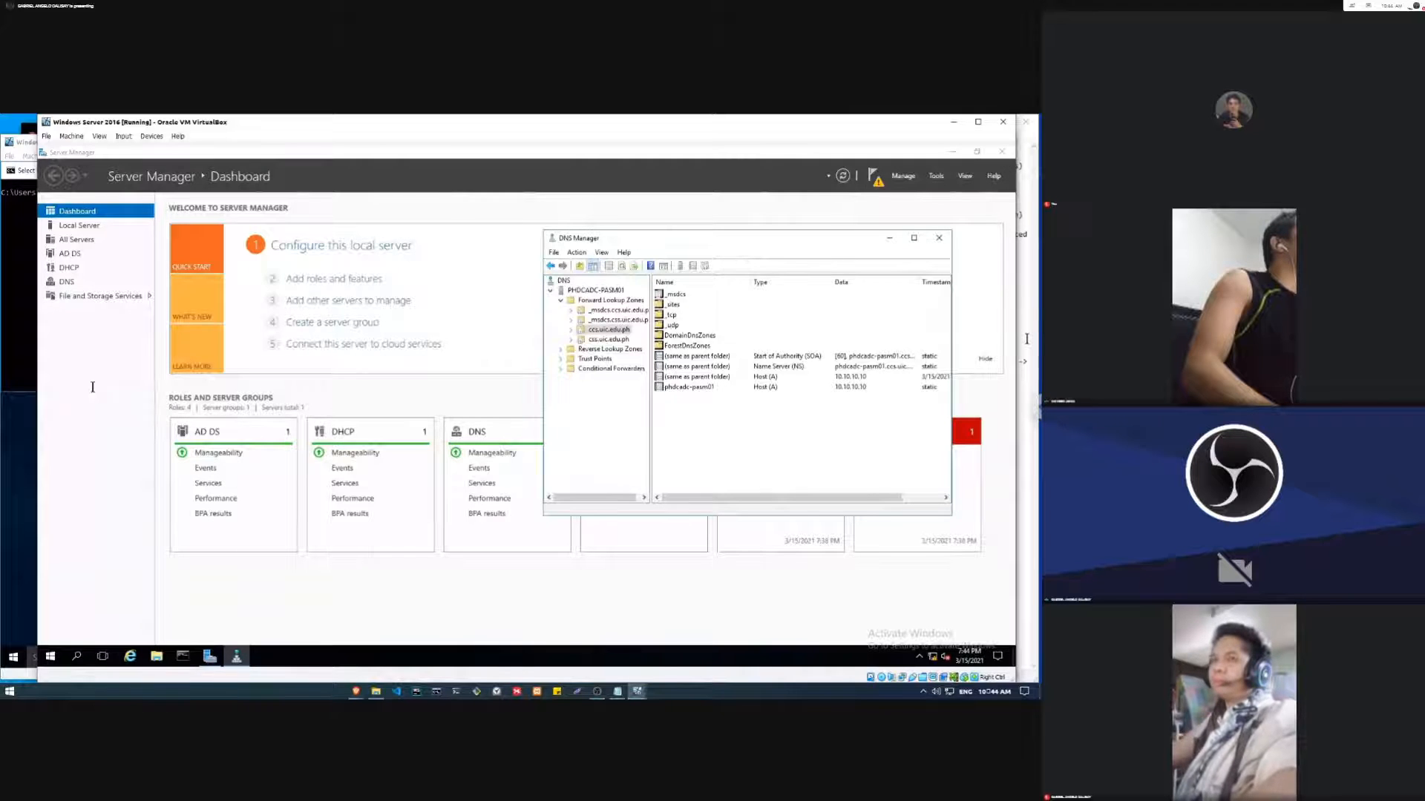
Step: Check the renewal command in the notes, and run ipconfig /renew in the Command Prompt of the Windows 10 Station 1 virtual machine
left_click(1026, 339)
left_click(843, 274)
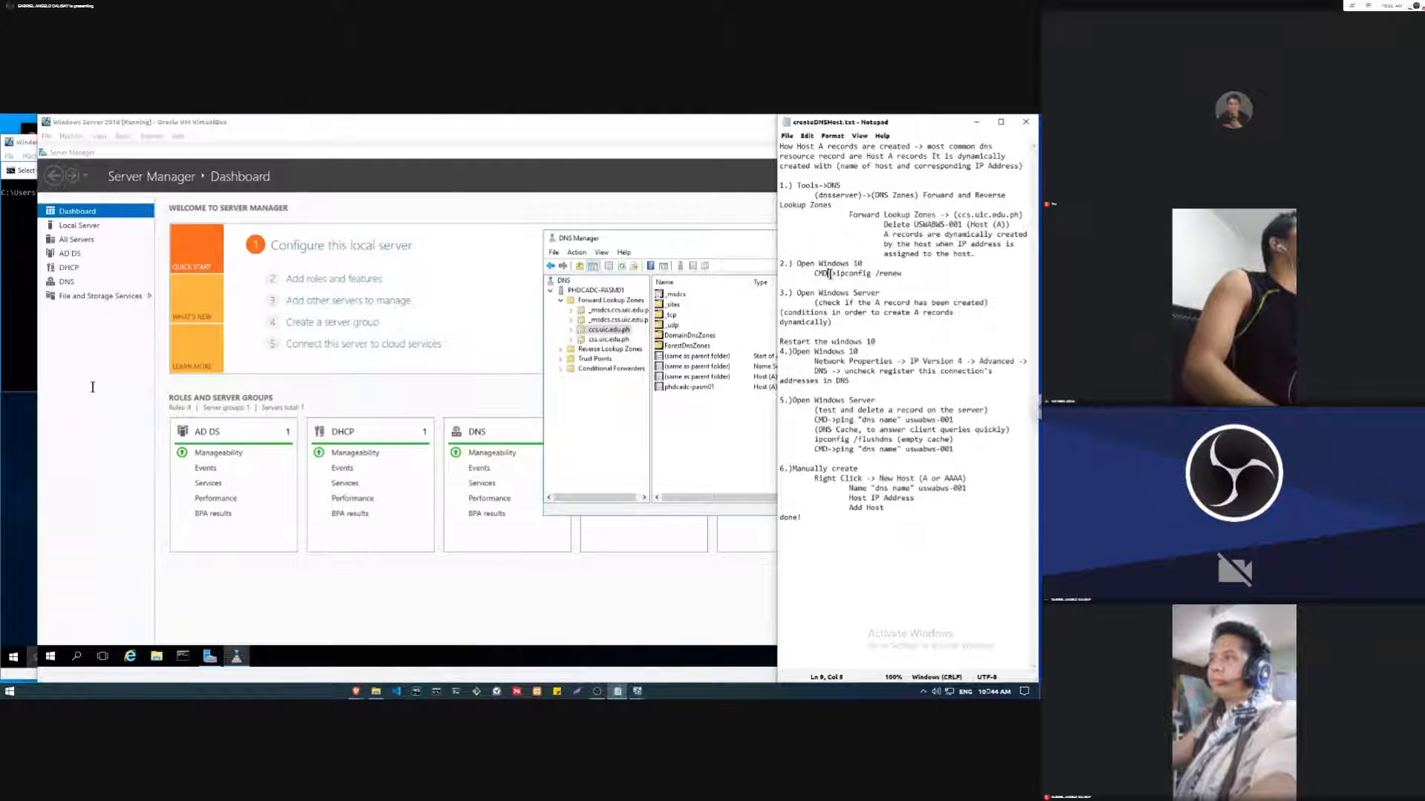
left_click_drag(876, 273, 832, 273)
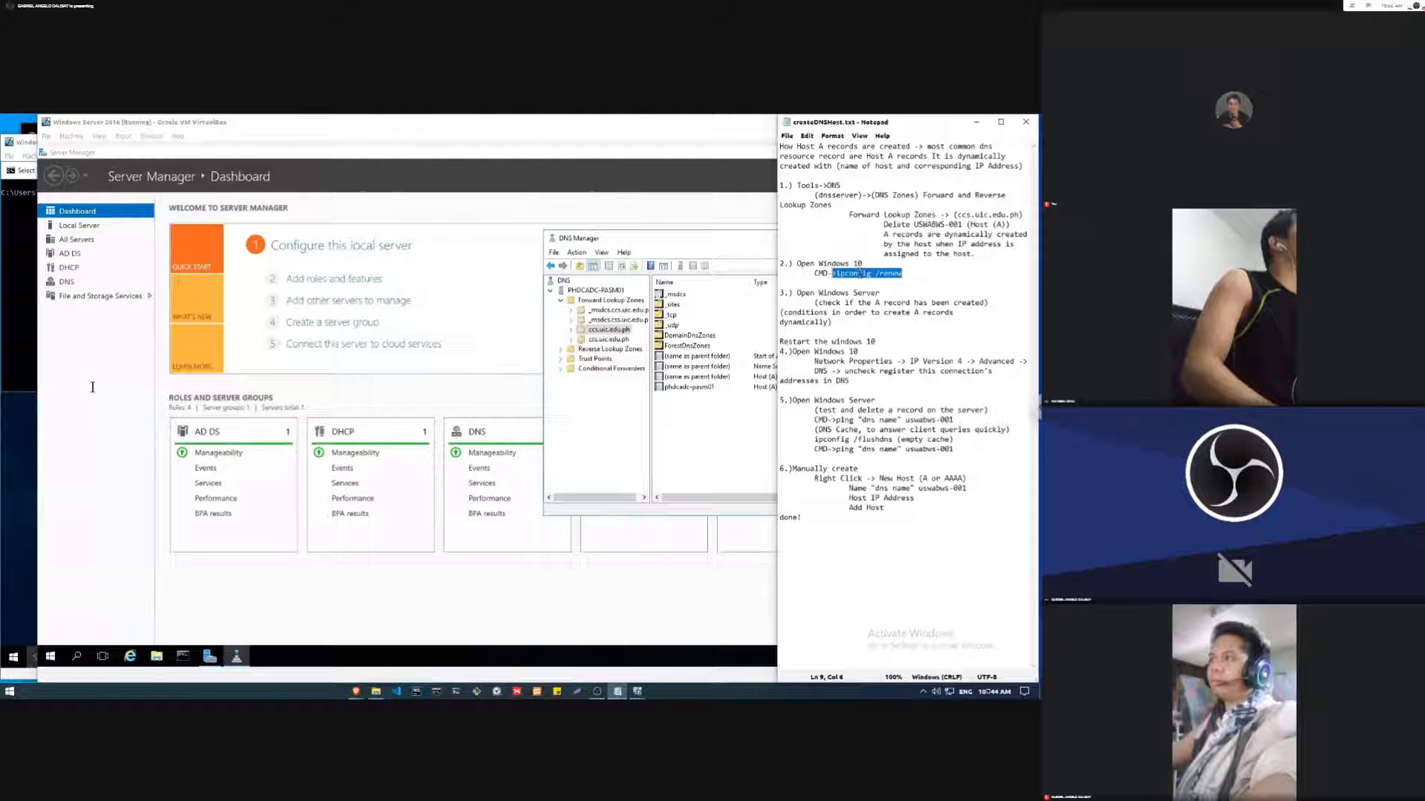
left_click(46, 367)
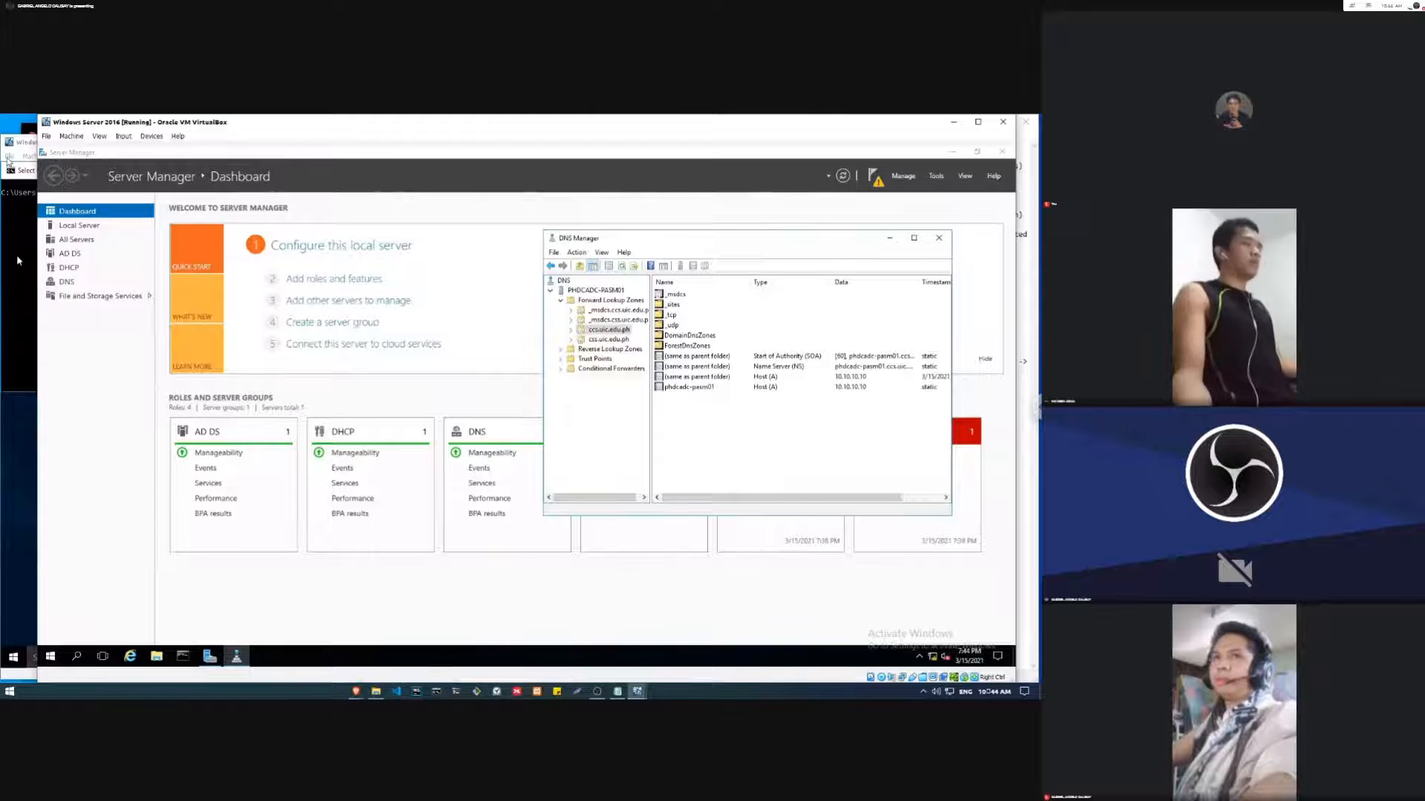
left_click(27, 142)
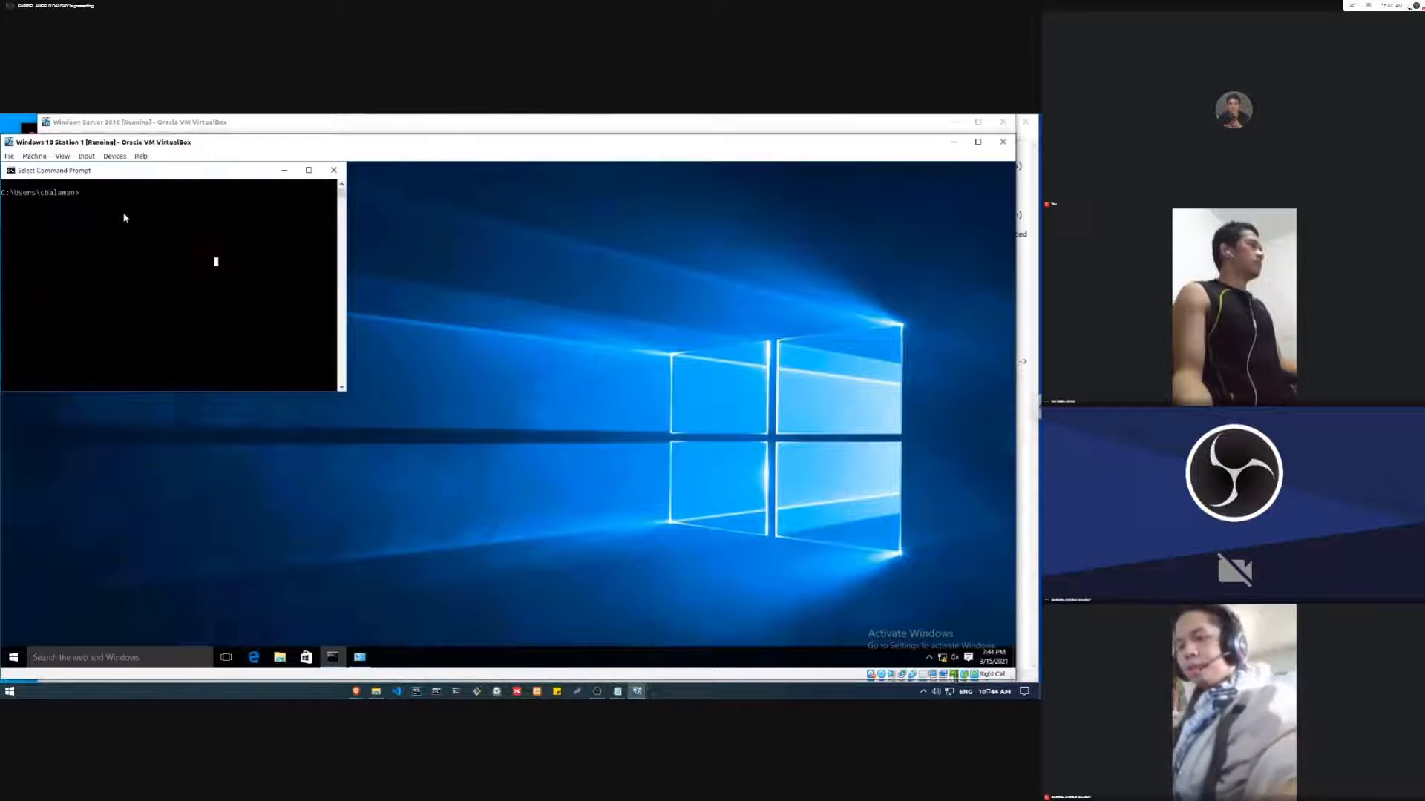
type("ipcon")
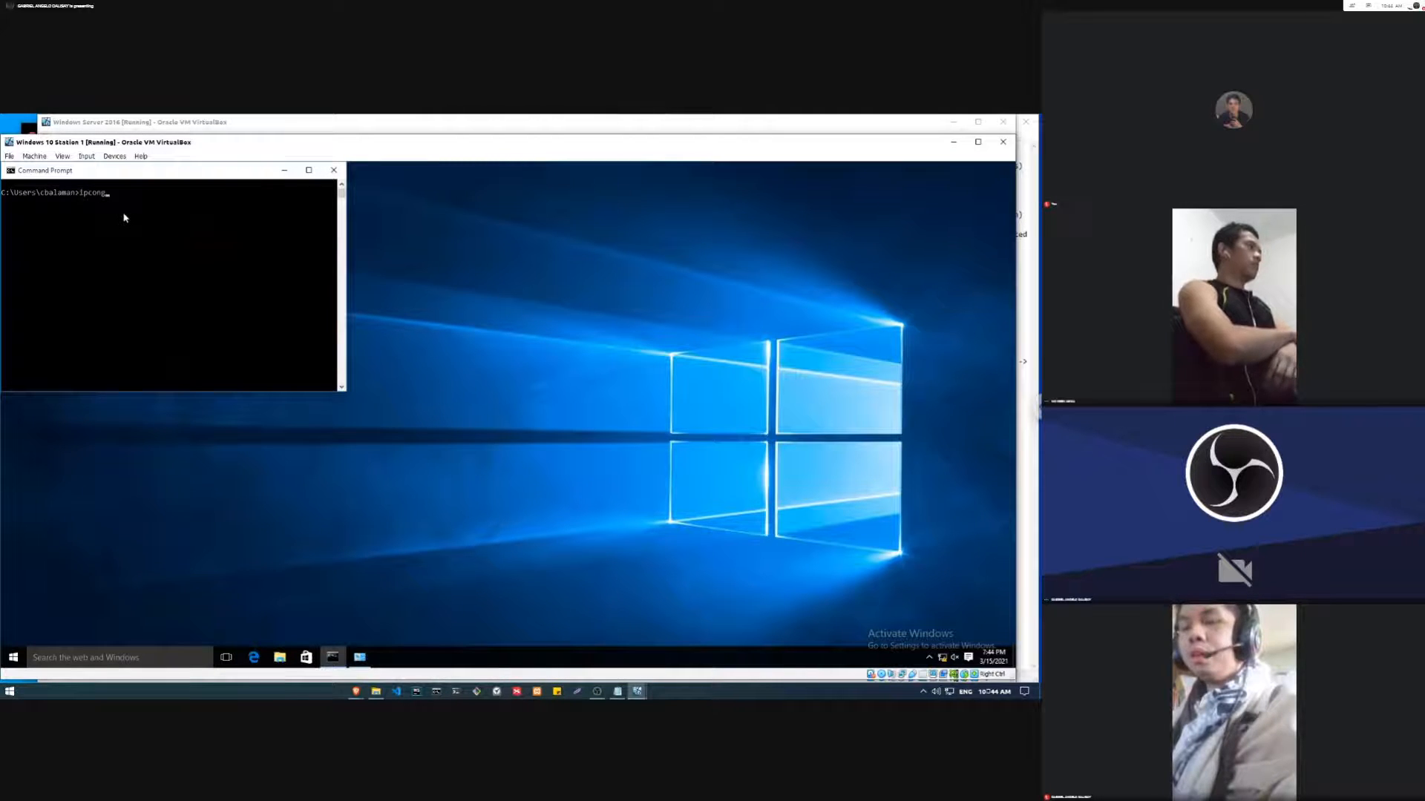
type("fig")
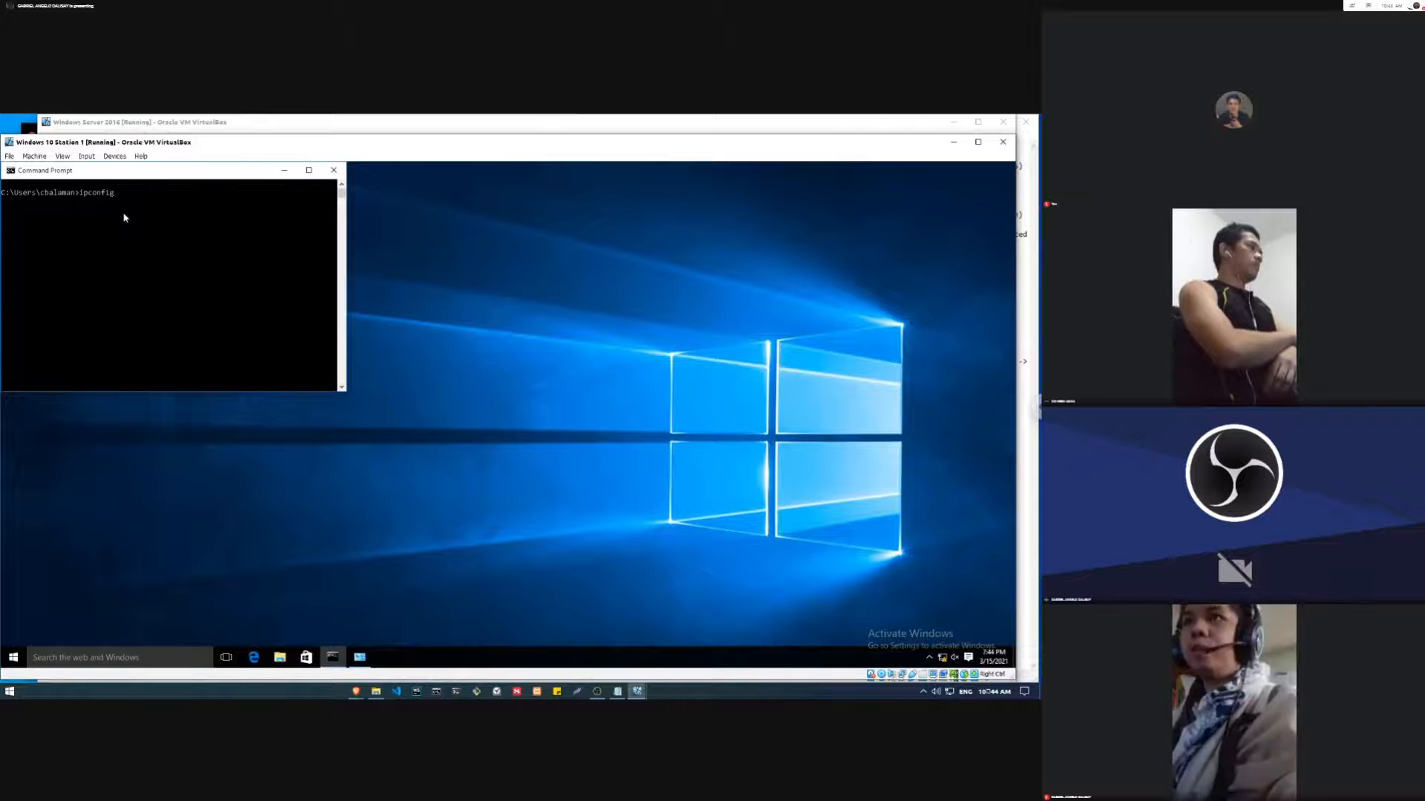
type(" /r")
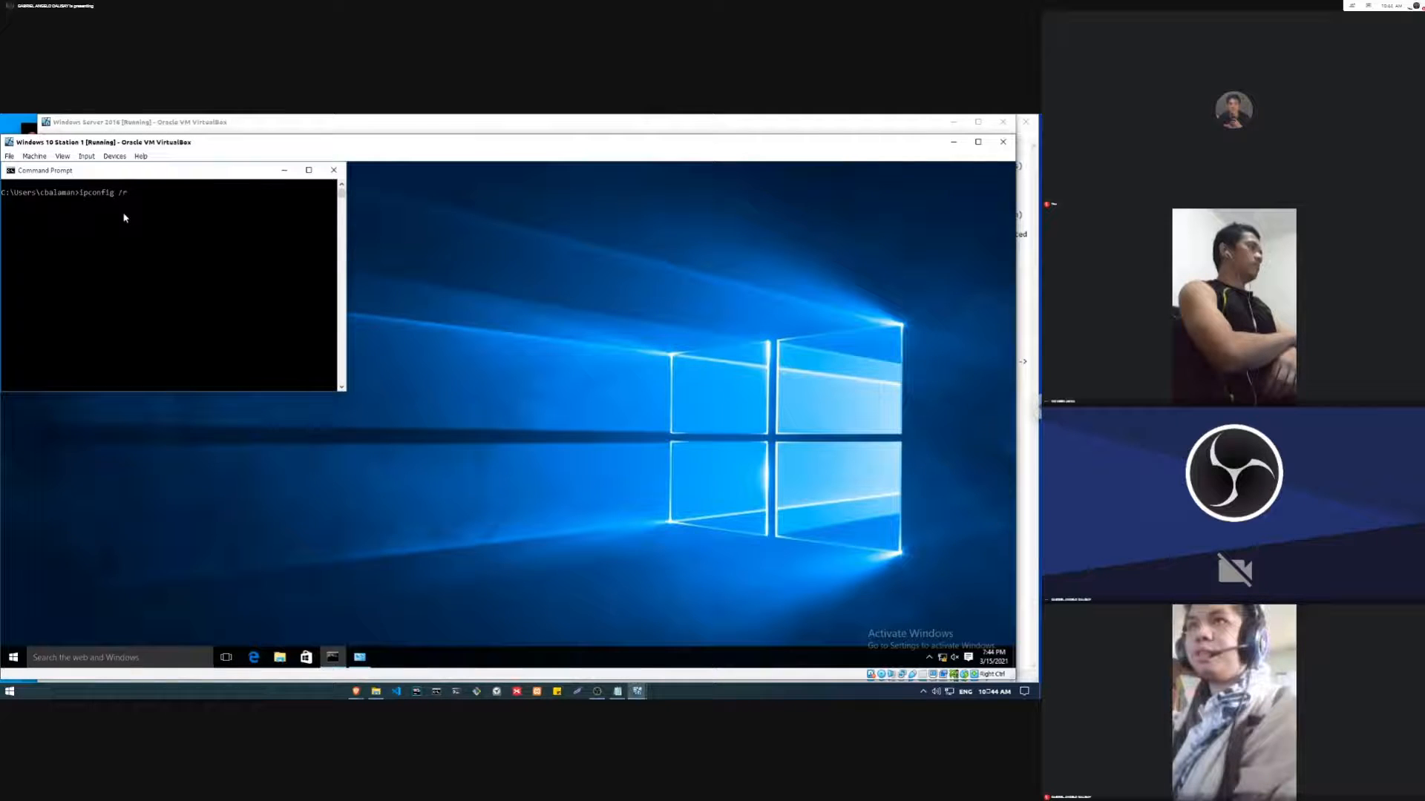
type("enew")
key("Return")
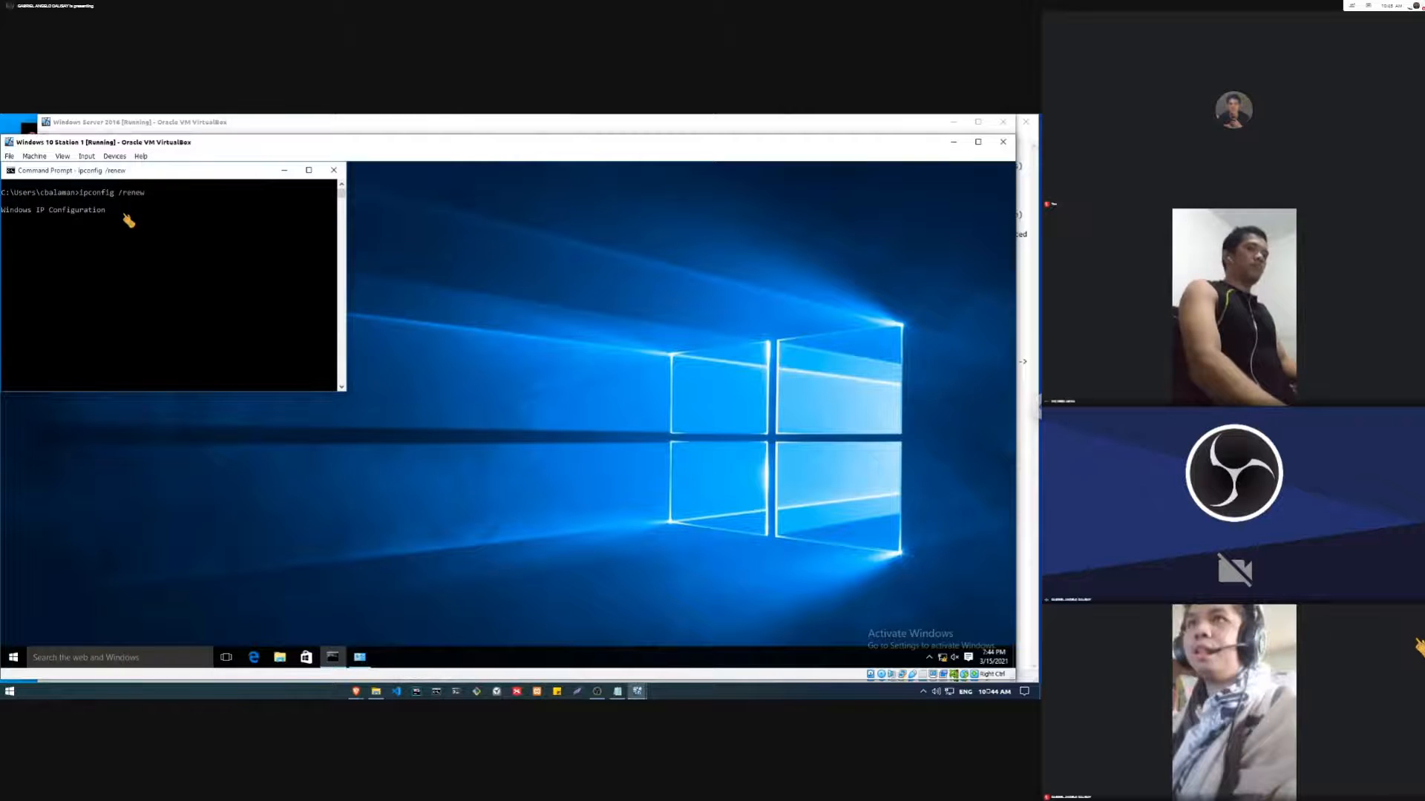
left_click(130, 358)
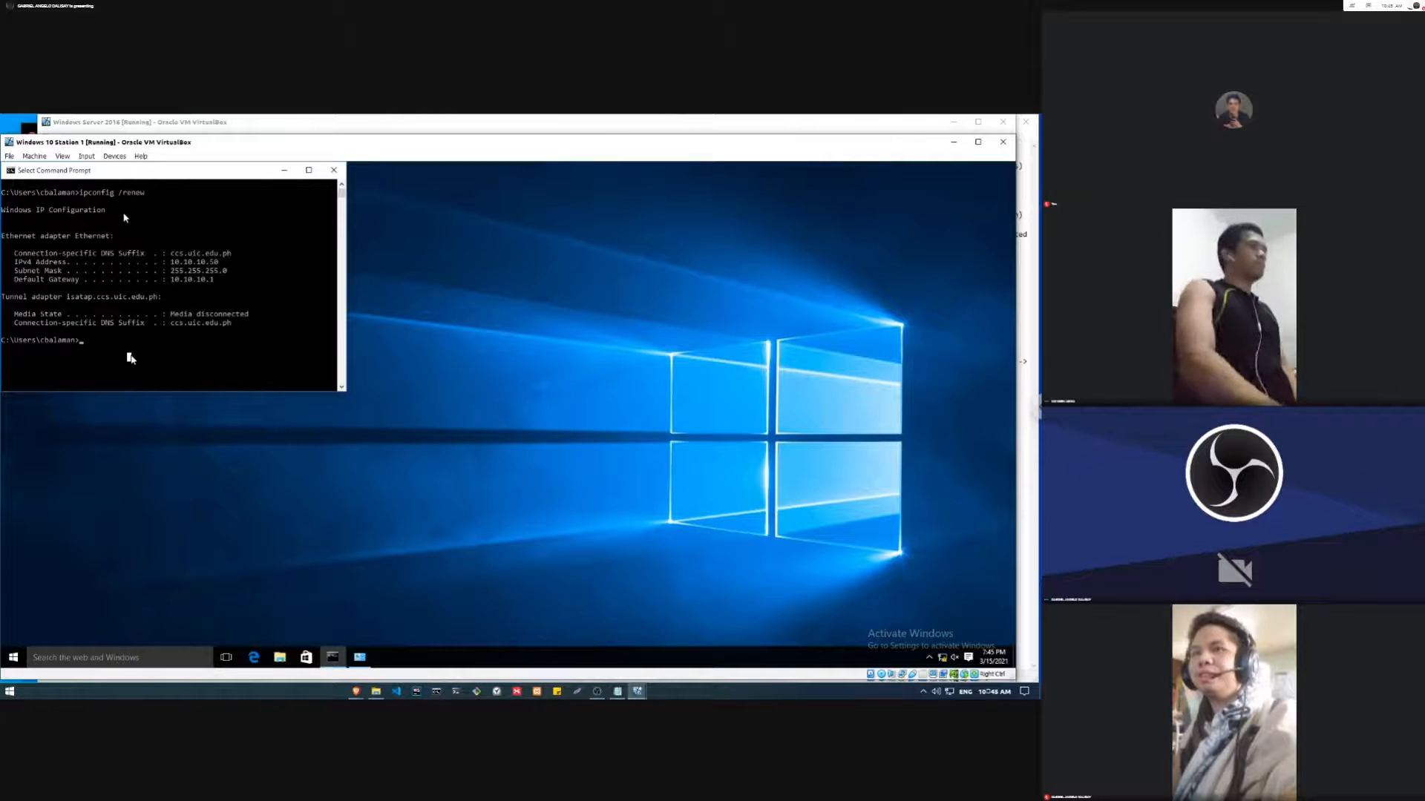
Step: Return to the Windows Server 2016 virtual machine and refresh the ccs.uic.edu.ph zone to check for the Station 1 Host (A) record
key("alt+Tab")
left_click(321, 145)
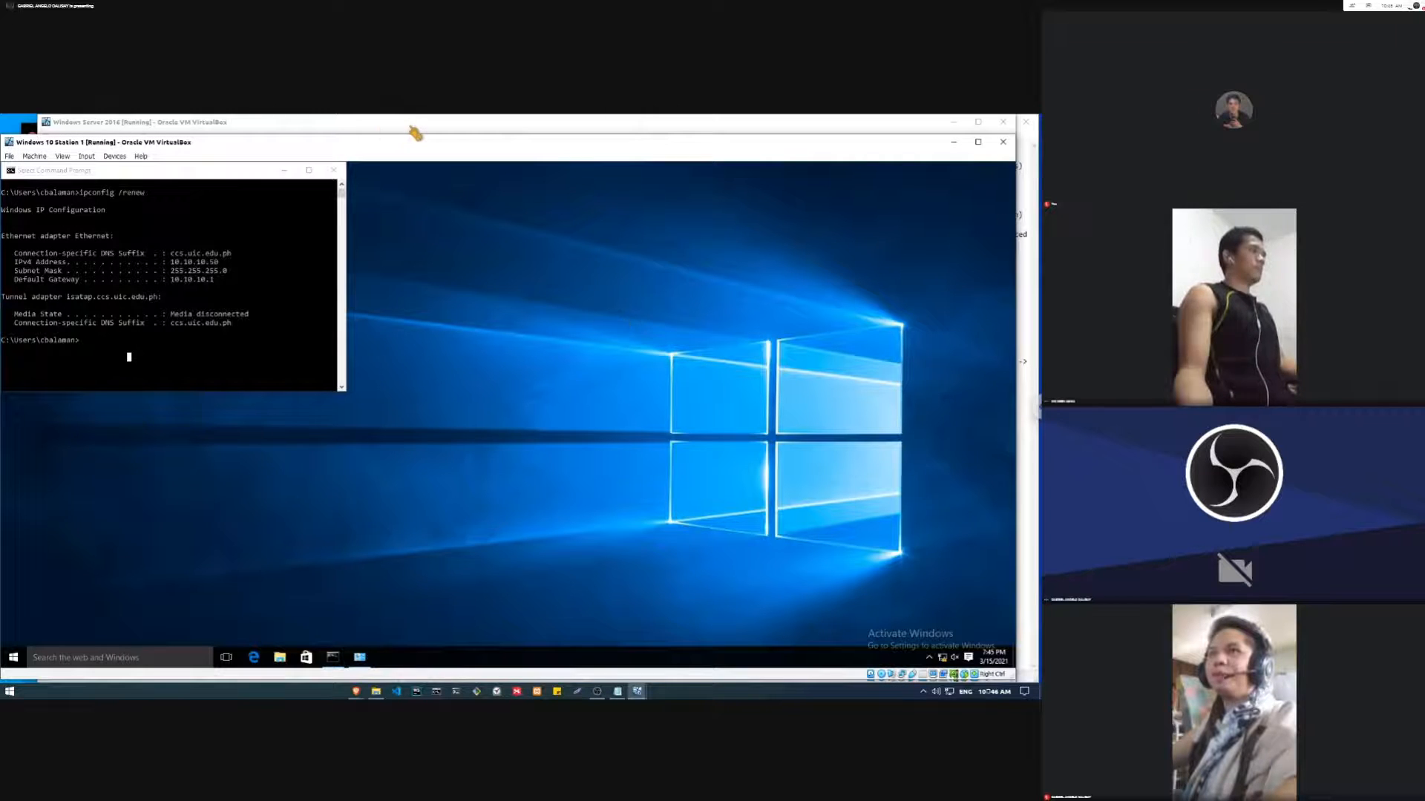
left_click(190, 120)
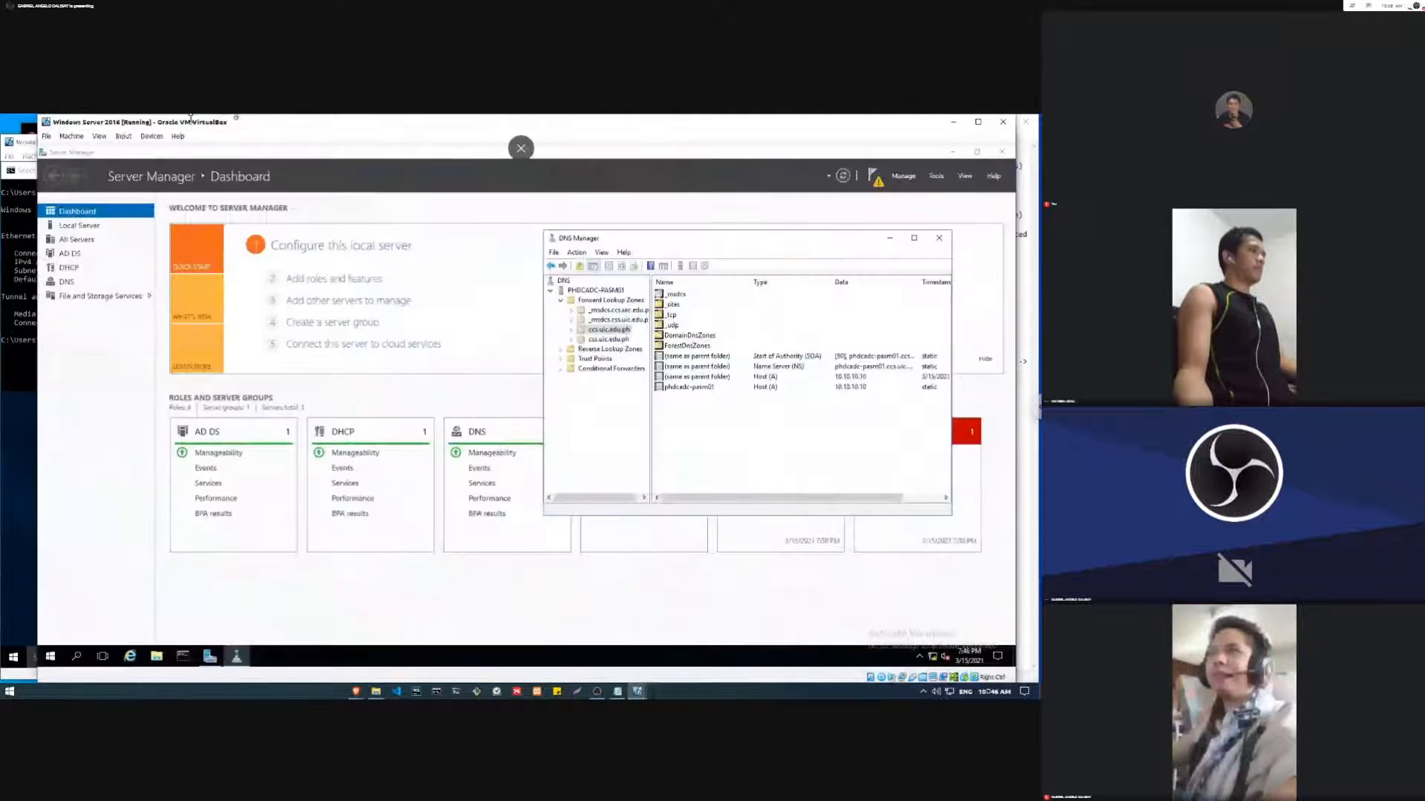
right_click(710, 424)
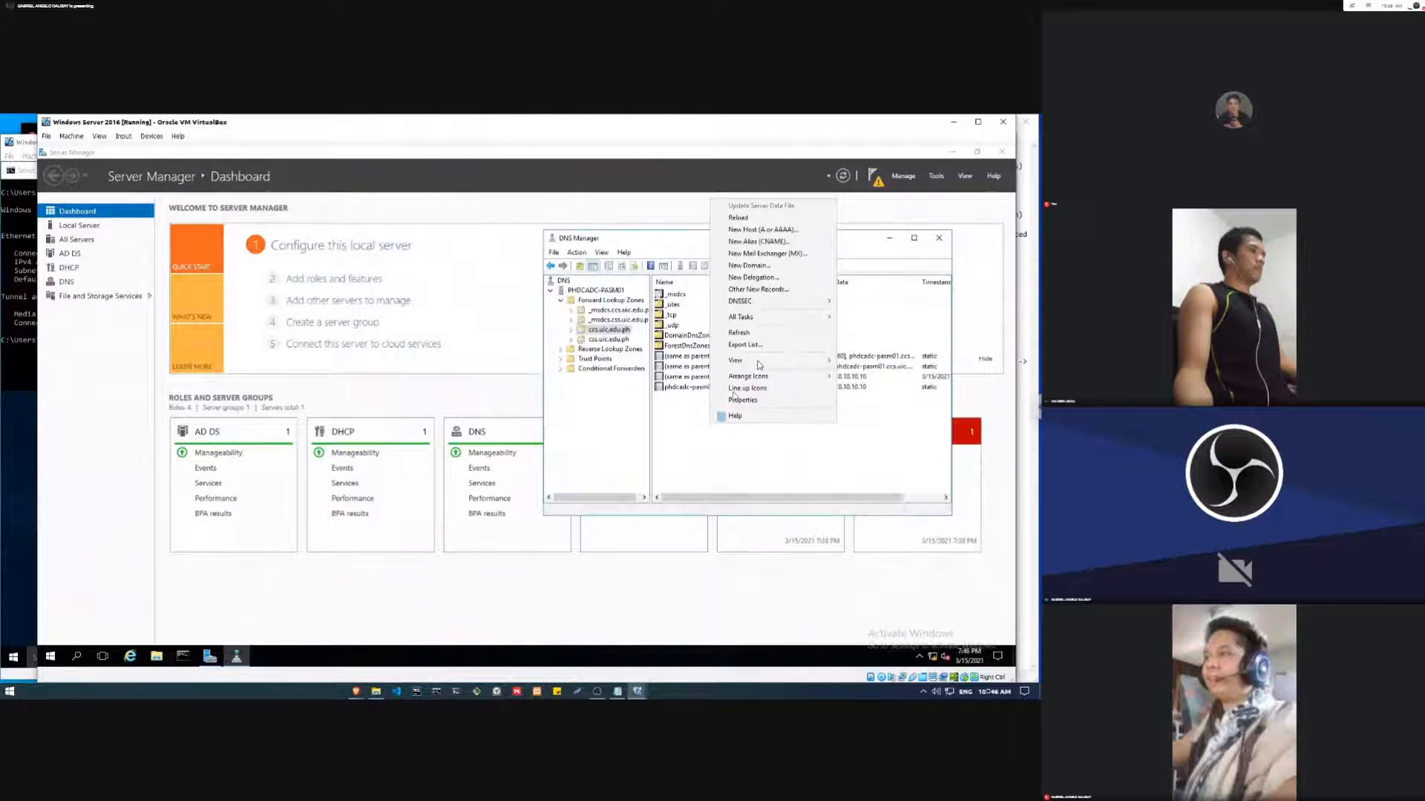
left_click(767, 332)
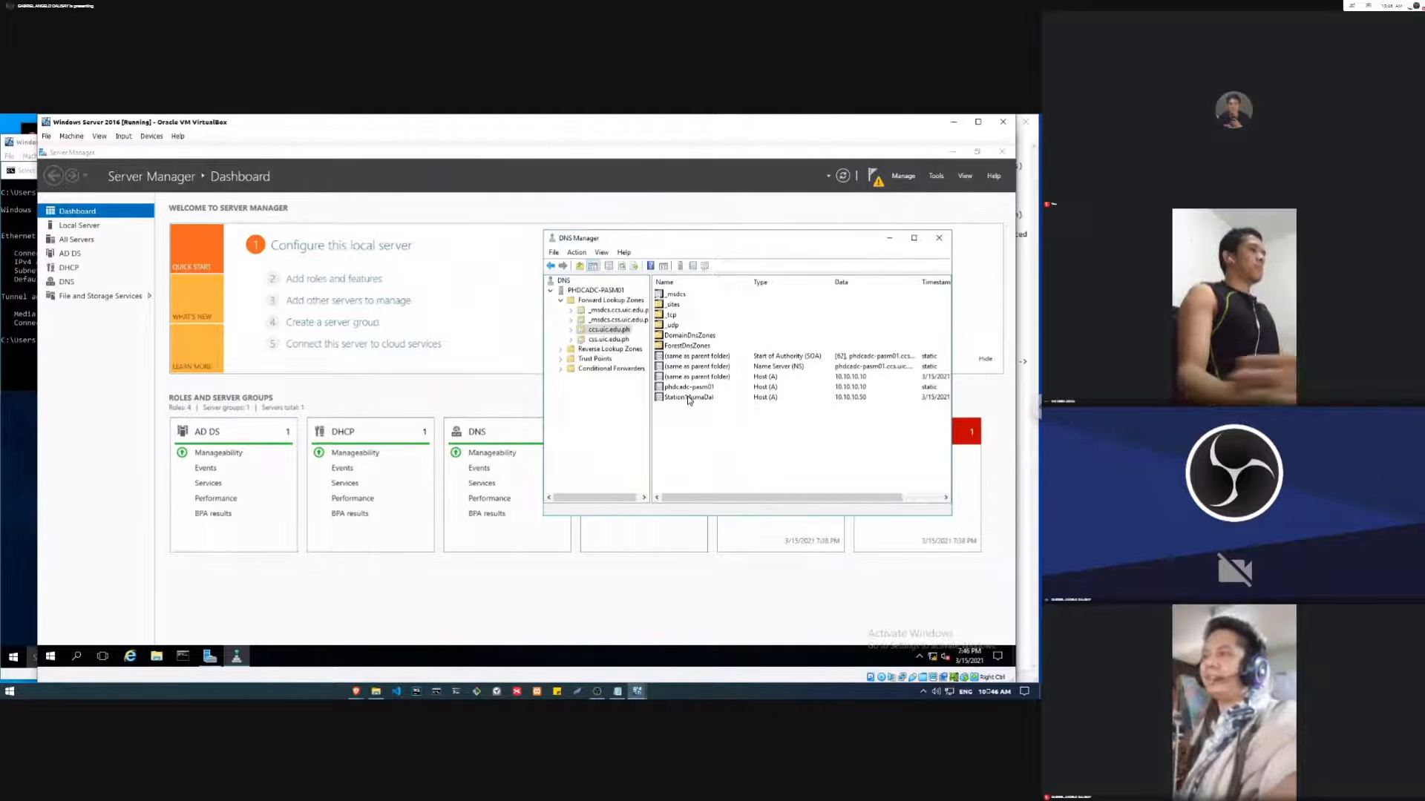
left_click(689, 399)
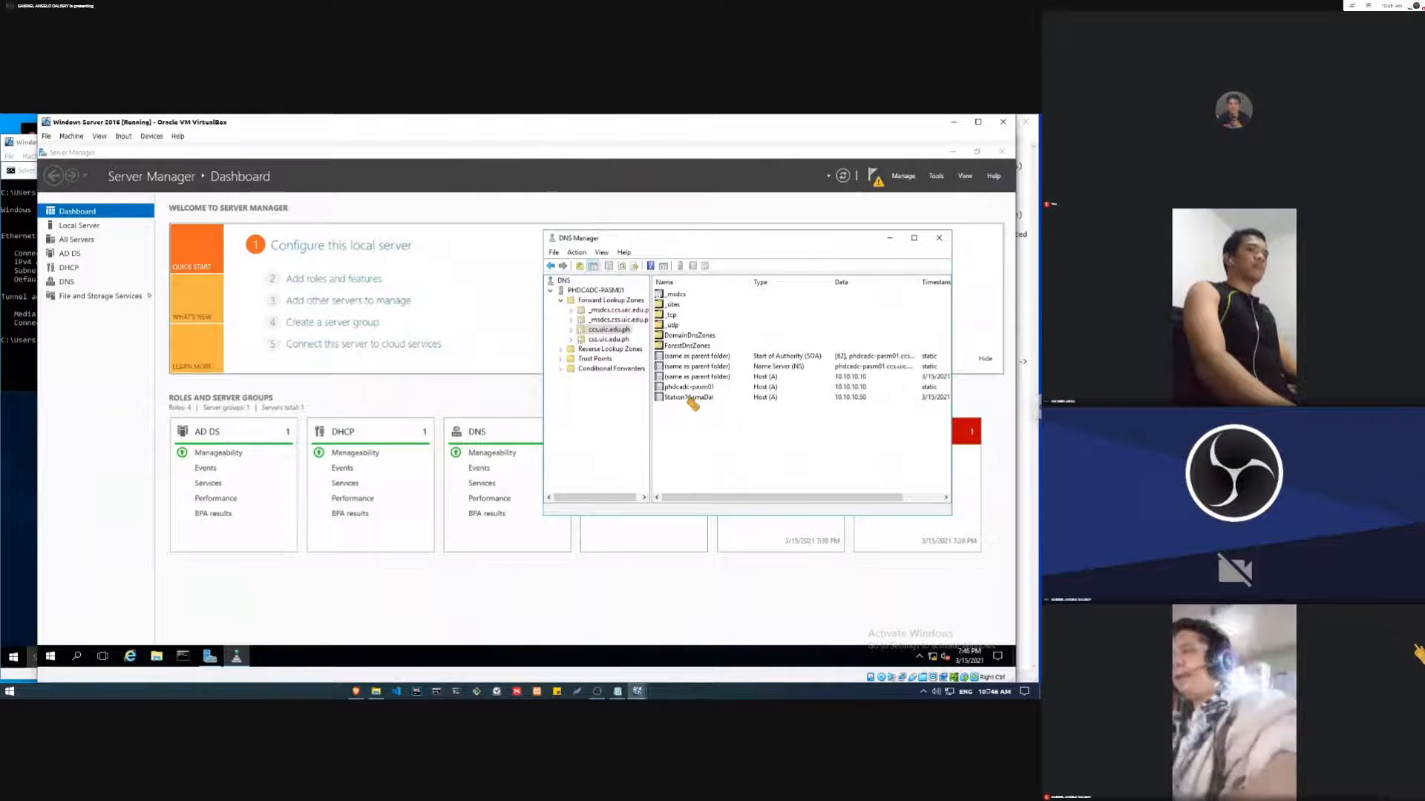
Step: Review the createDNSHost.txt notes on checking the A record and the conditions for creating A records dynamically
key("alt+Tab")
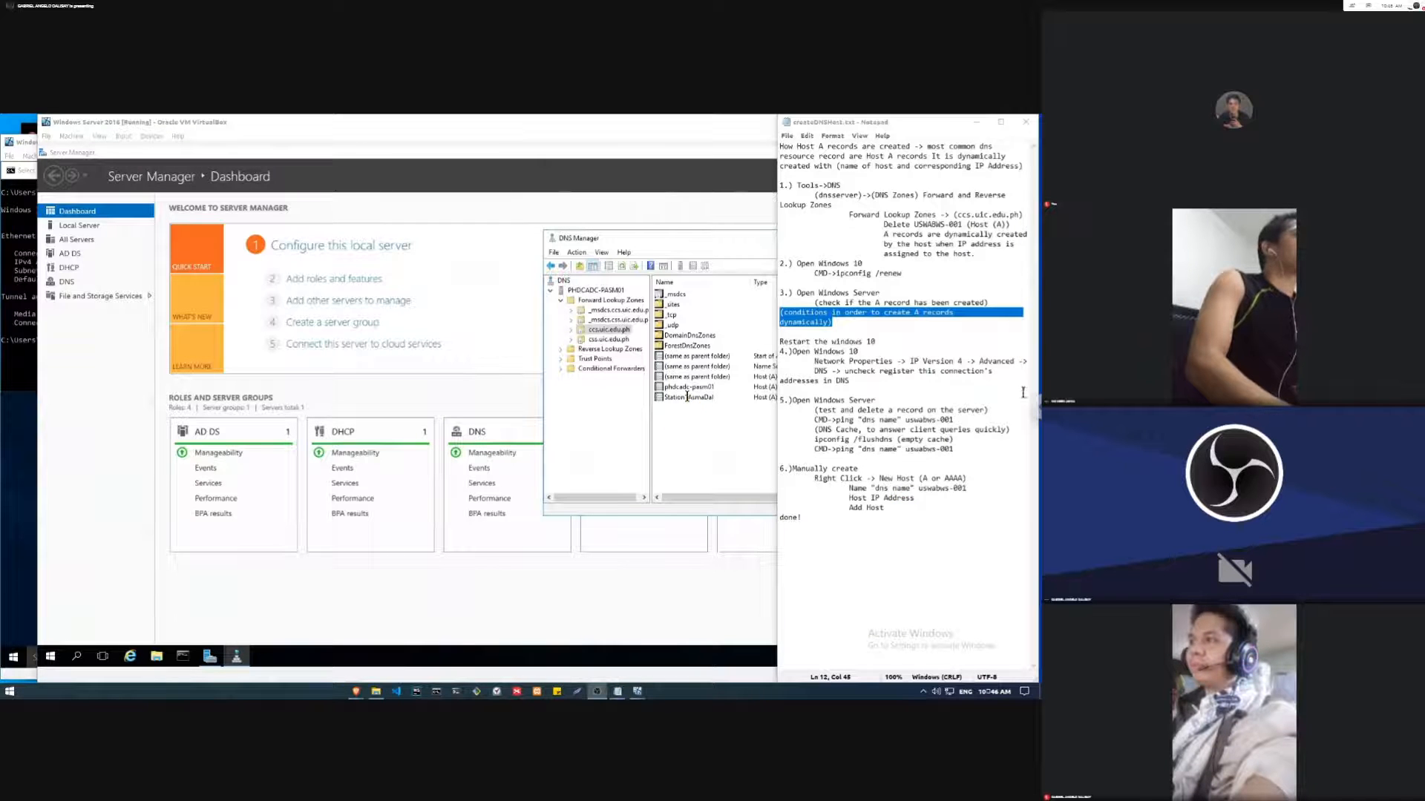
left_click(867, 352)
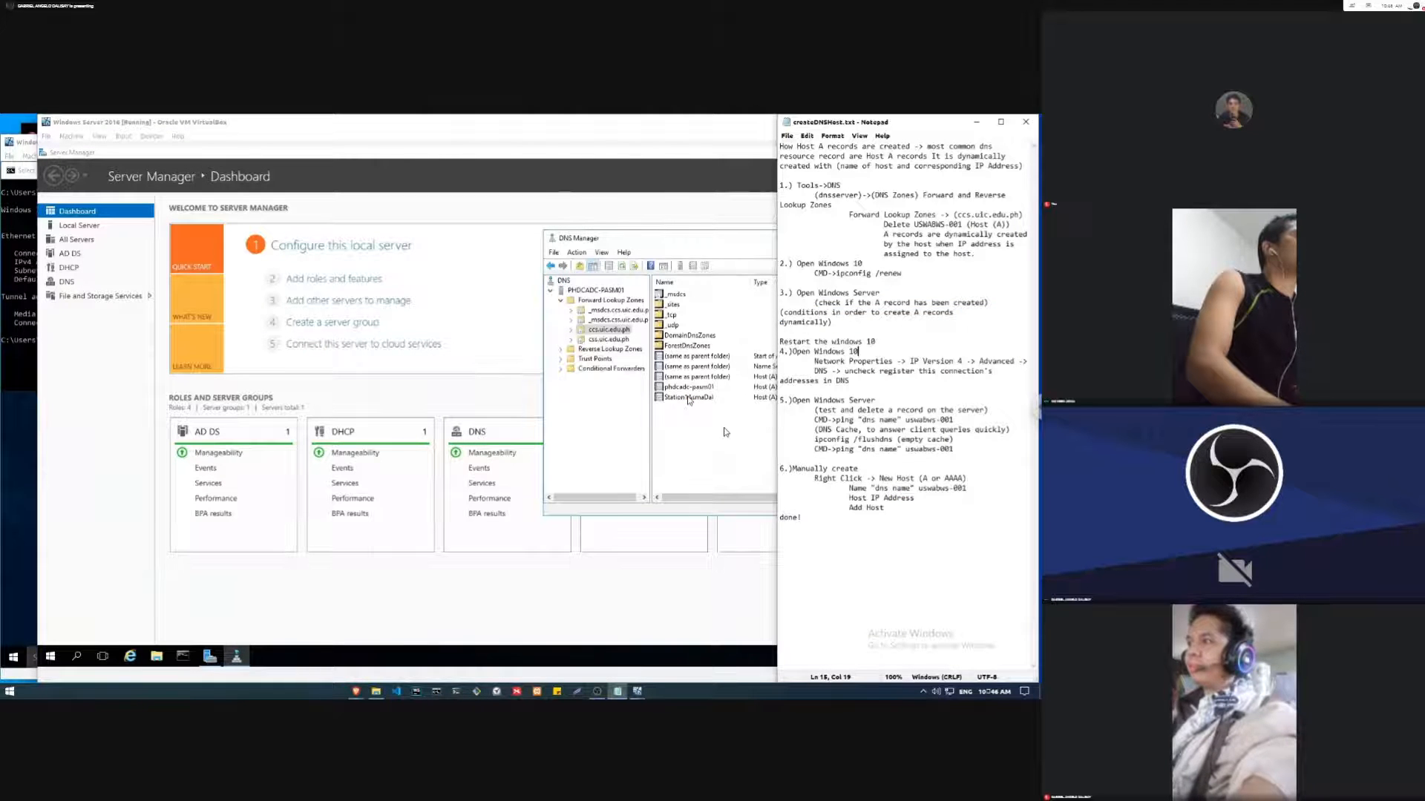
left_click(757, 365)
left_click(757, 365)
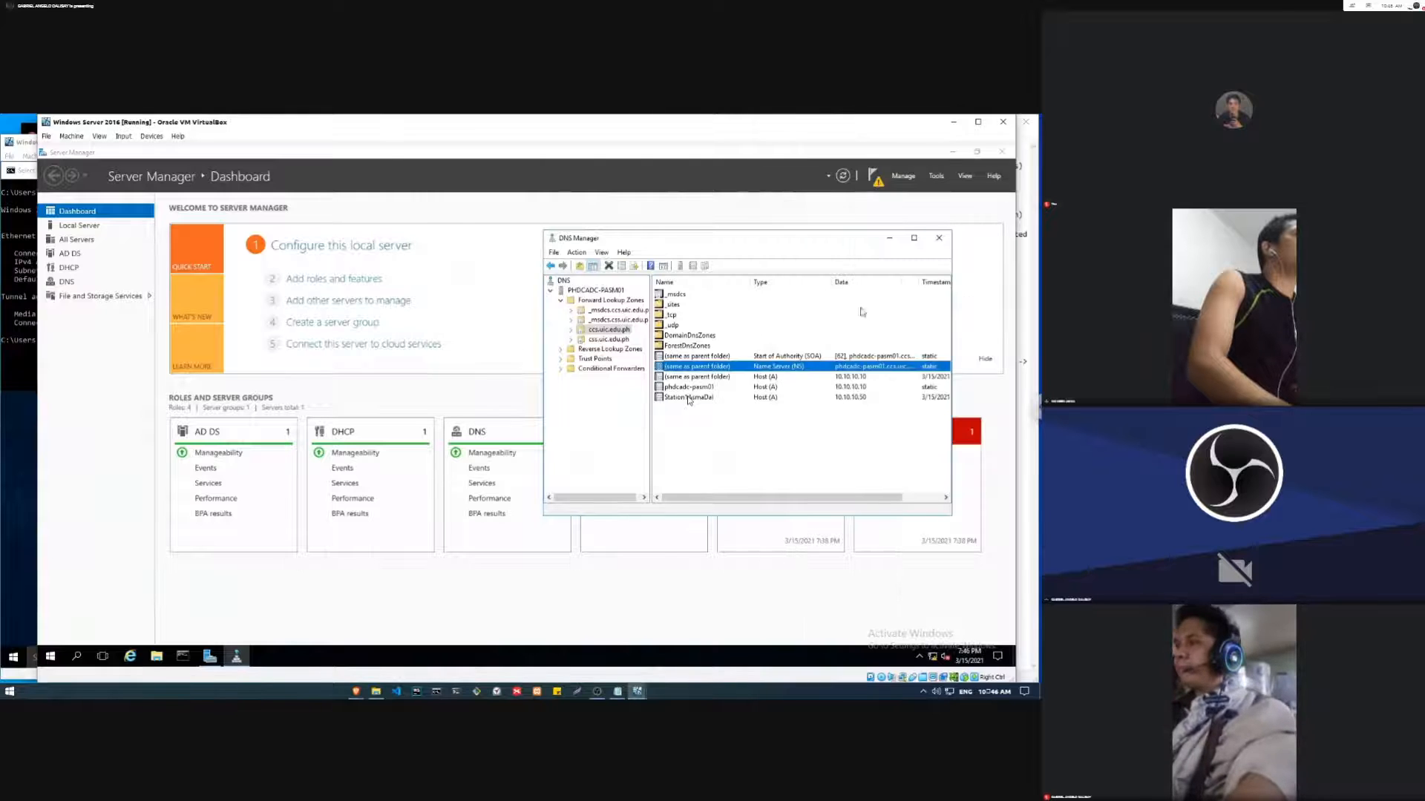
left_click(1017, 242)
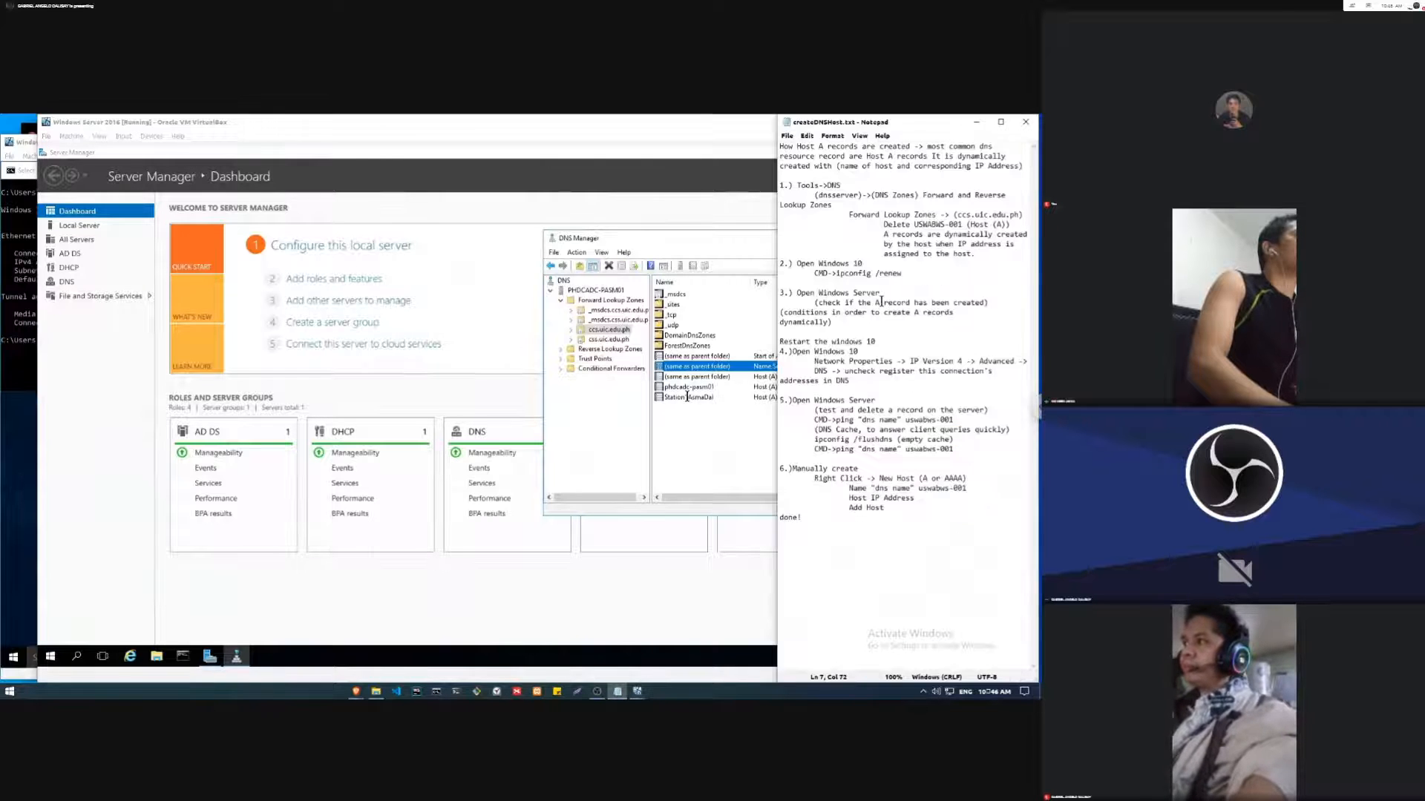
Step: Review the createDNSHost.txt notes on renewing the address and unchecking the registration of the connection's addresses in DNS
left_click_drag(909, 275, 810, 276)
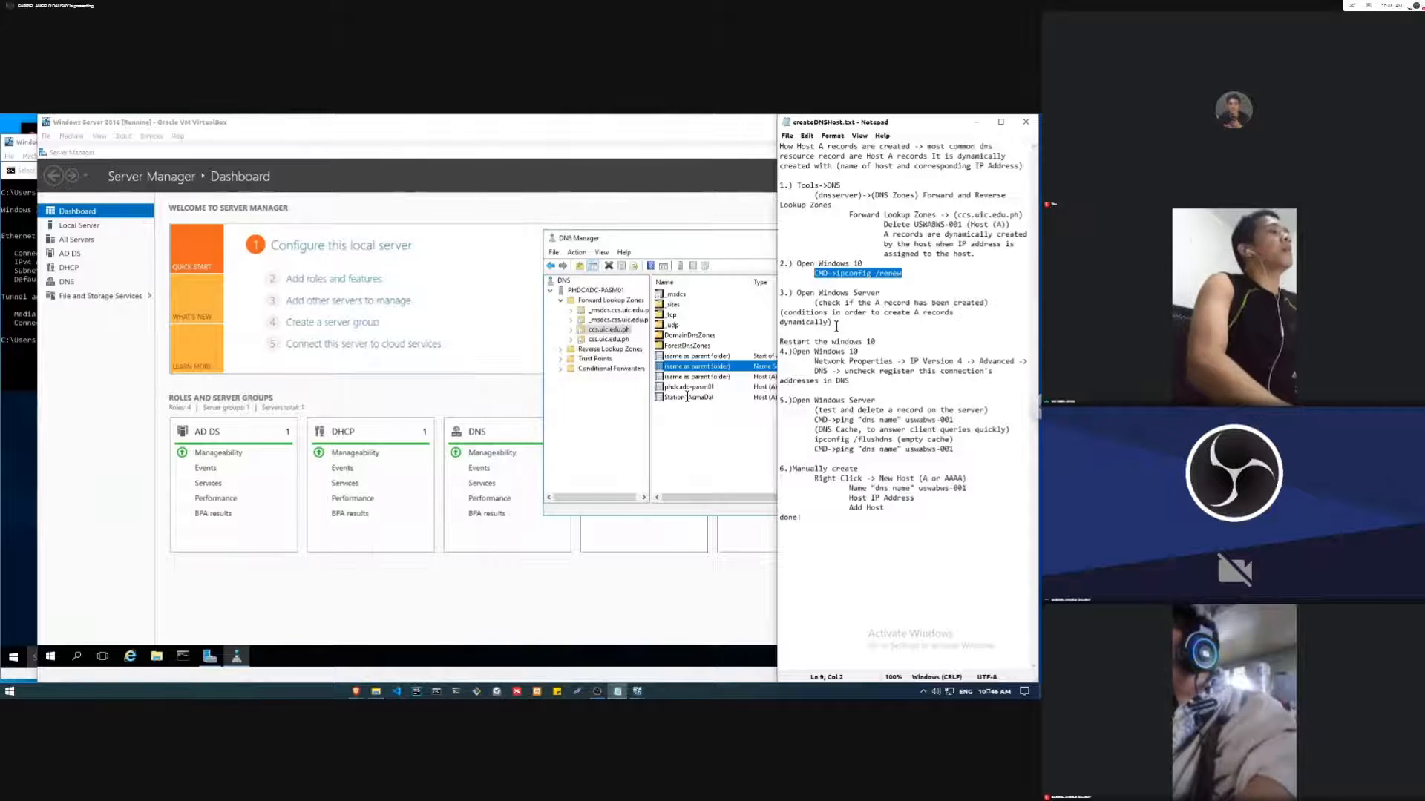
left_click(4, 304)
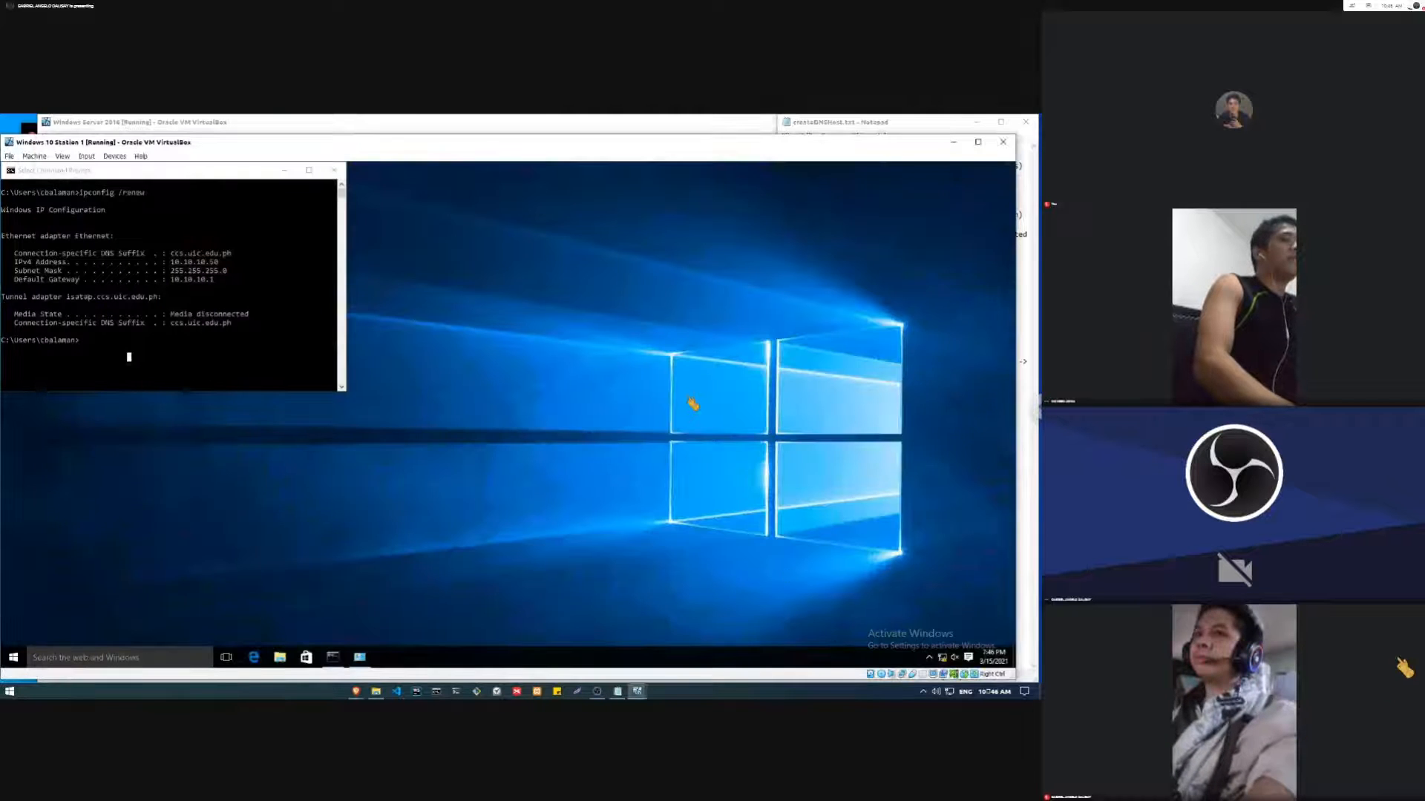
key("alt+Tab")
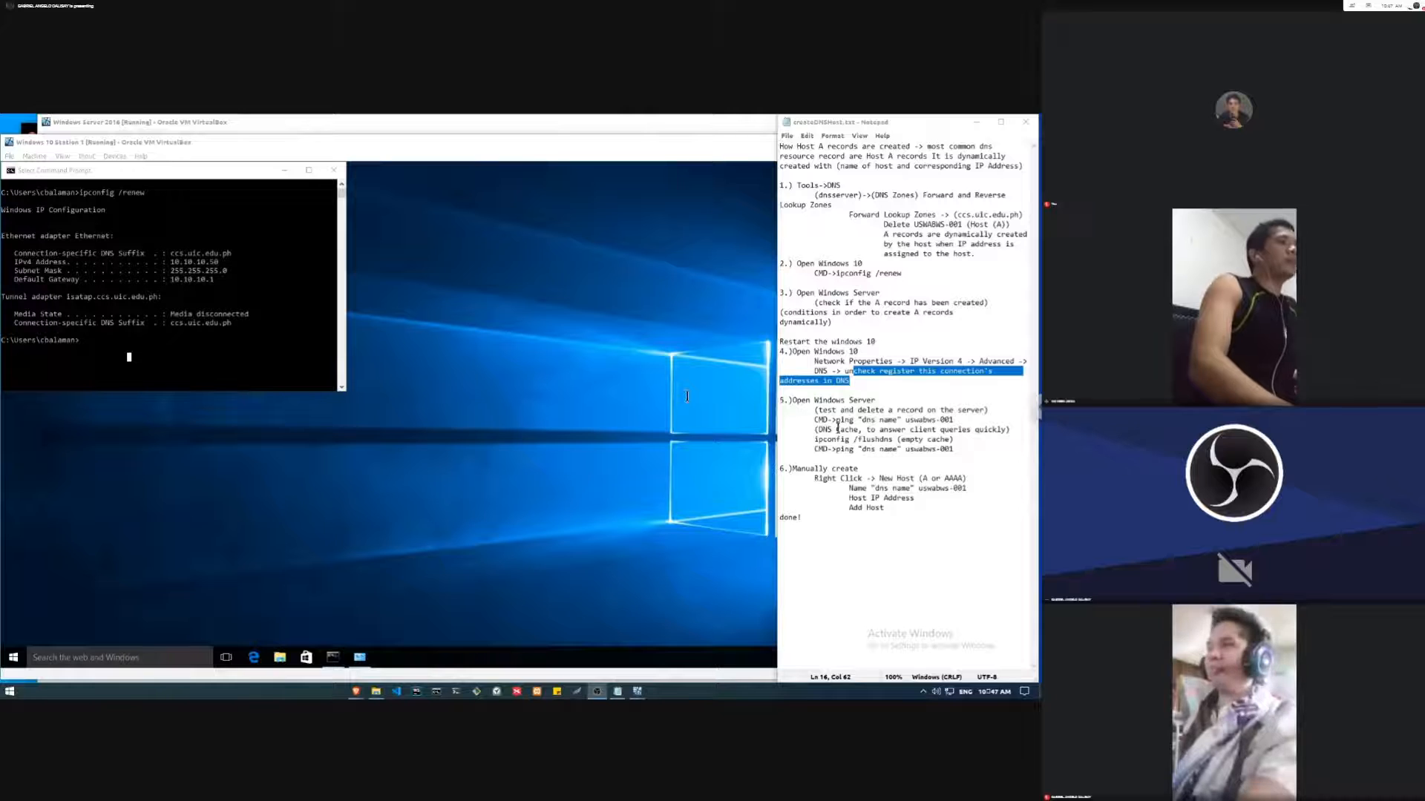
left_click(871, 391)
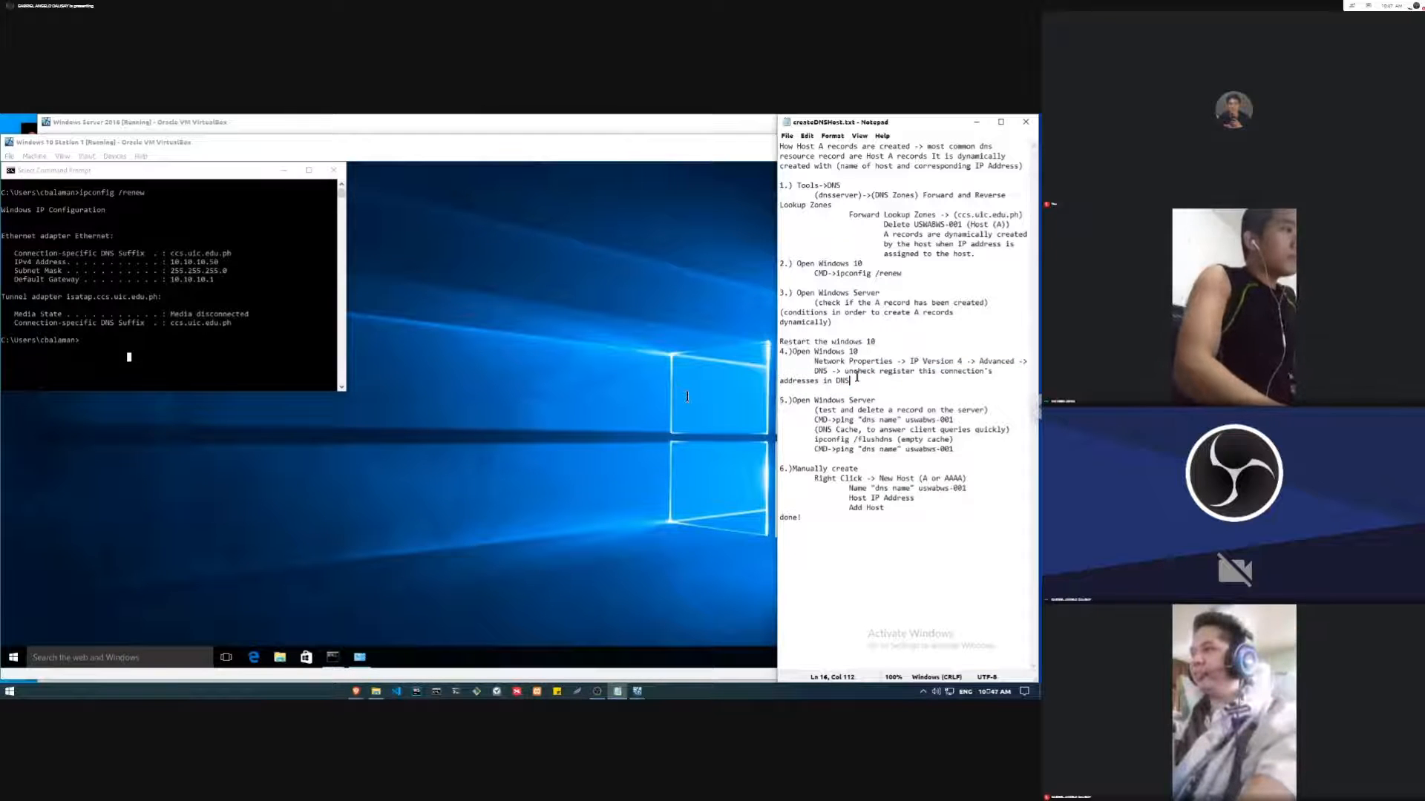
left_click_drag(857, 377, 856, 372)
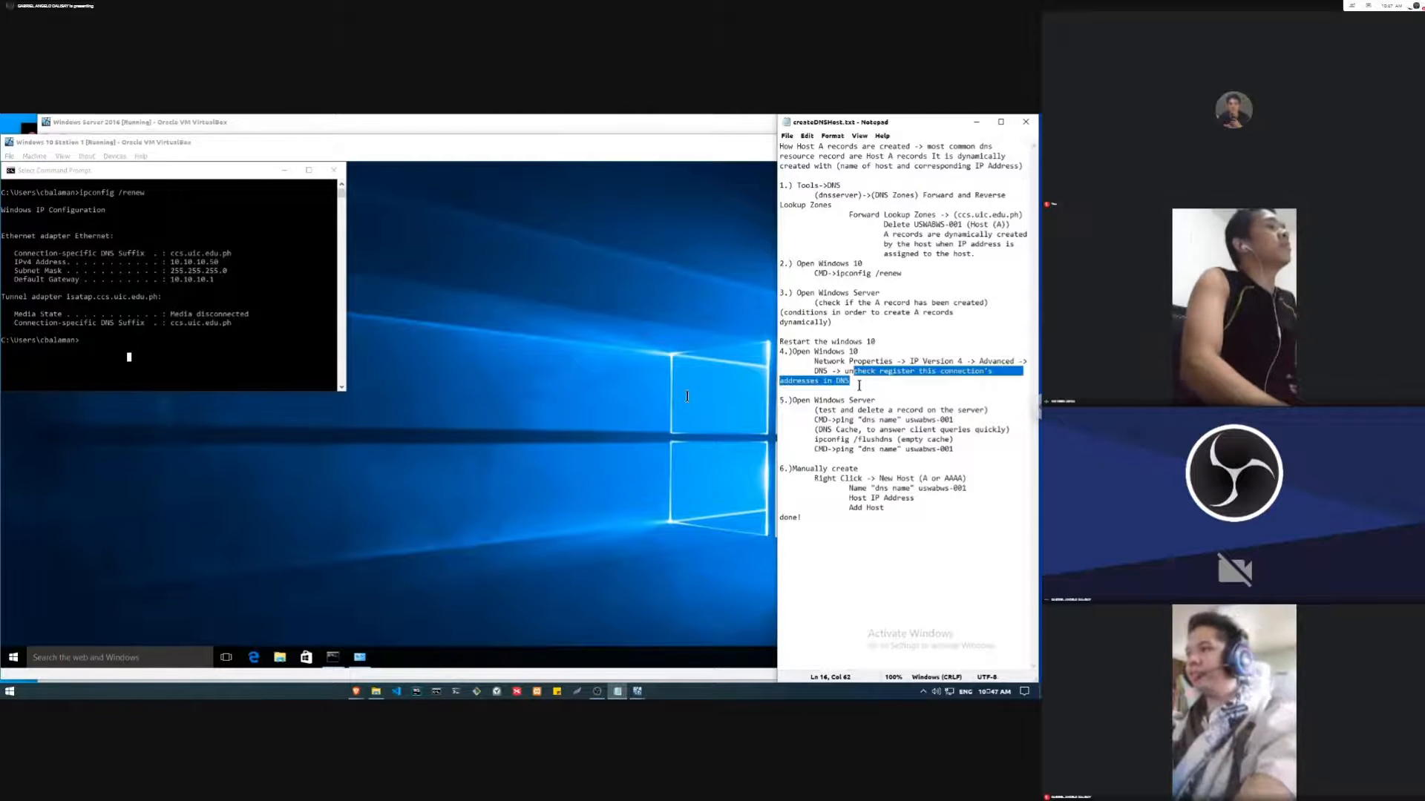
left_click(859, 385)
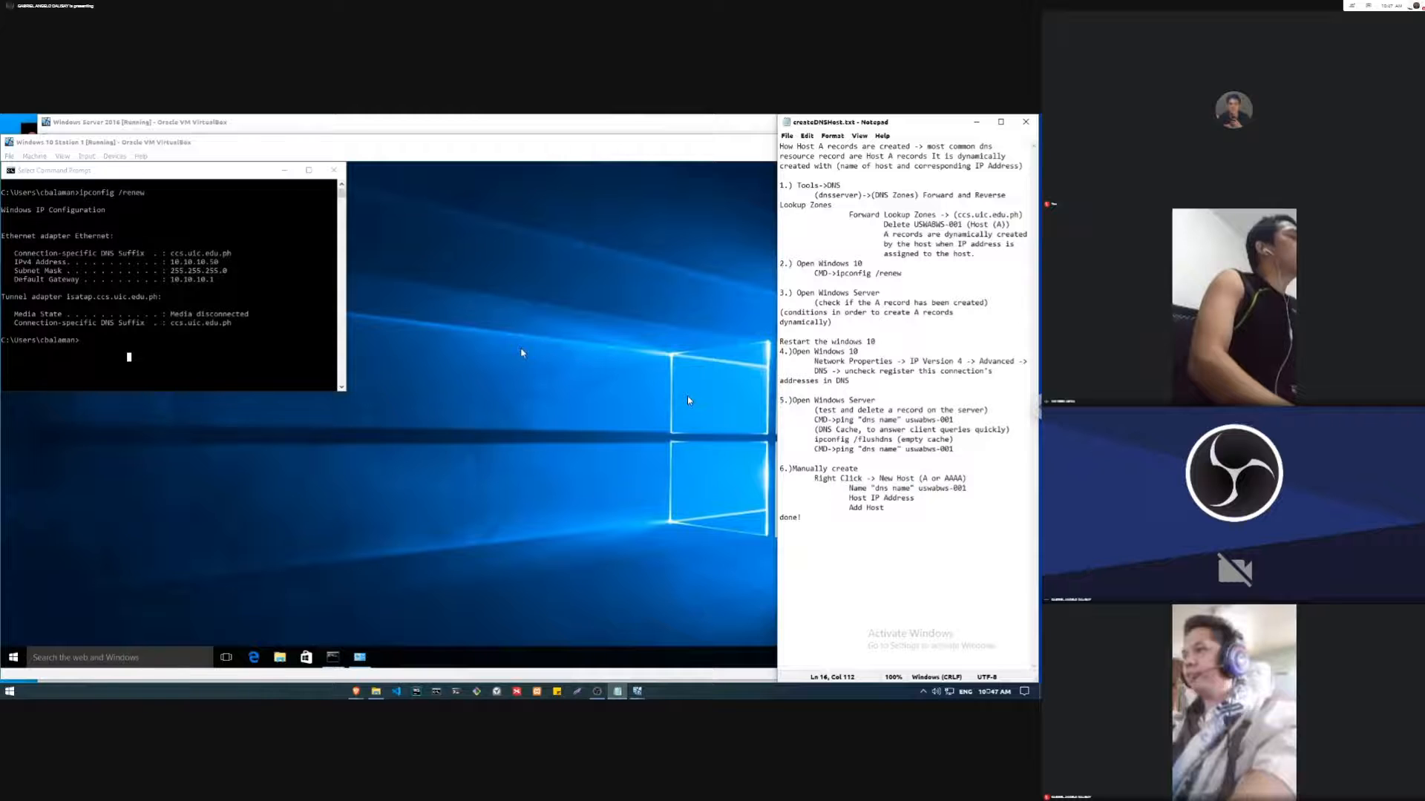
Step: Open the Ethernet connection's properties in the Windows 10 Station 1 virtual machine, authorizing with the administrator user name and password
left_click(486, 397)
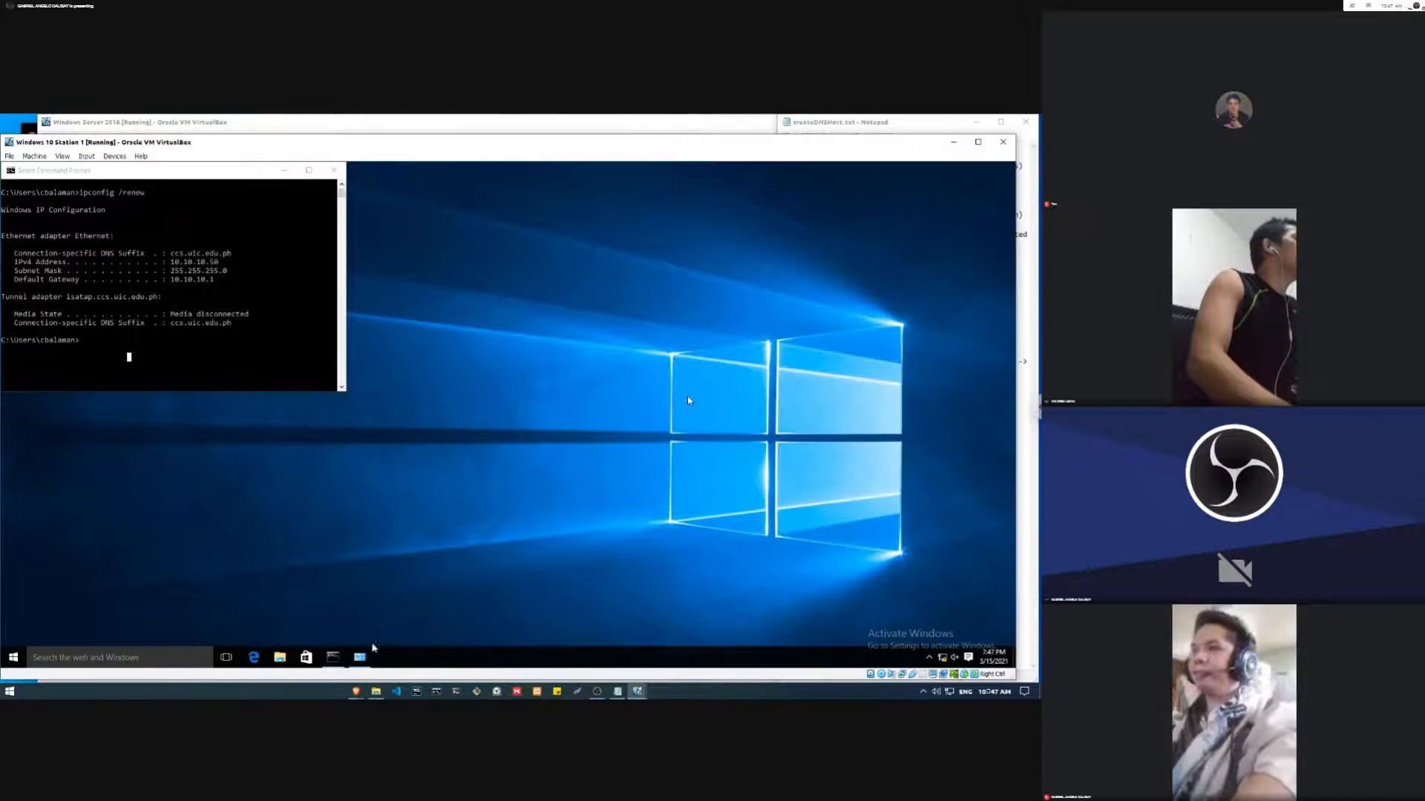
left_click(359, 657)
left_click(562, 337)
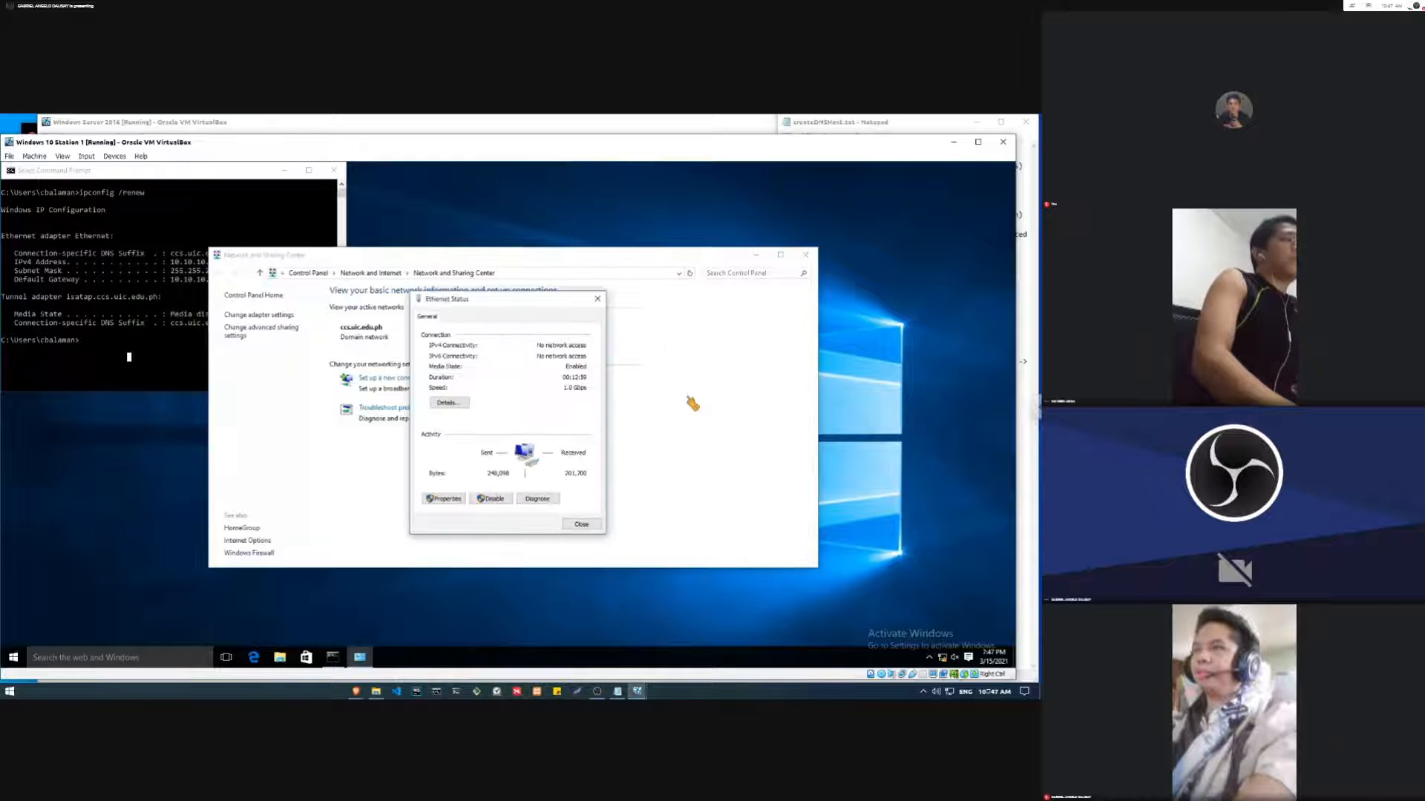
left_click(445, 499)
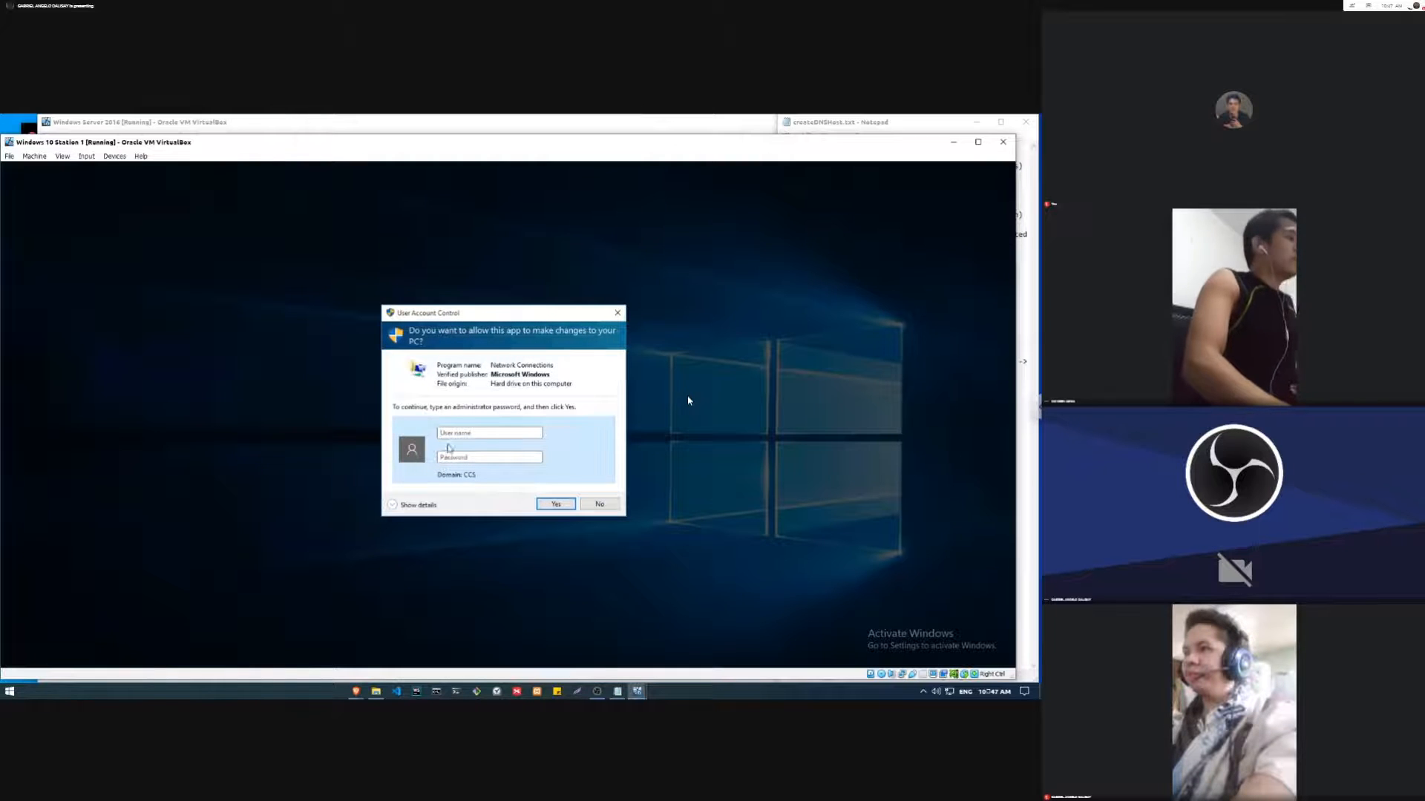
type("adminis")
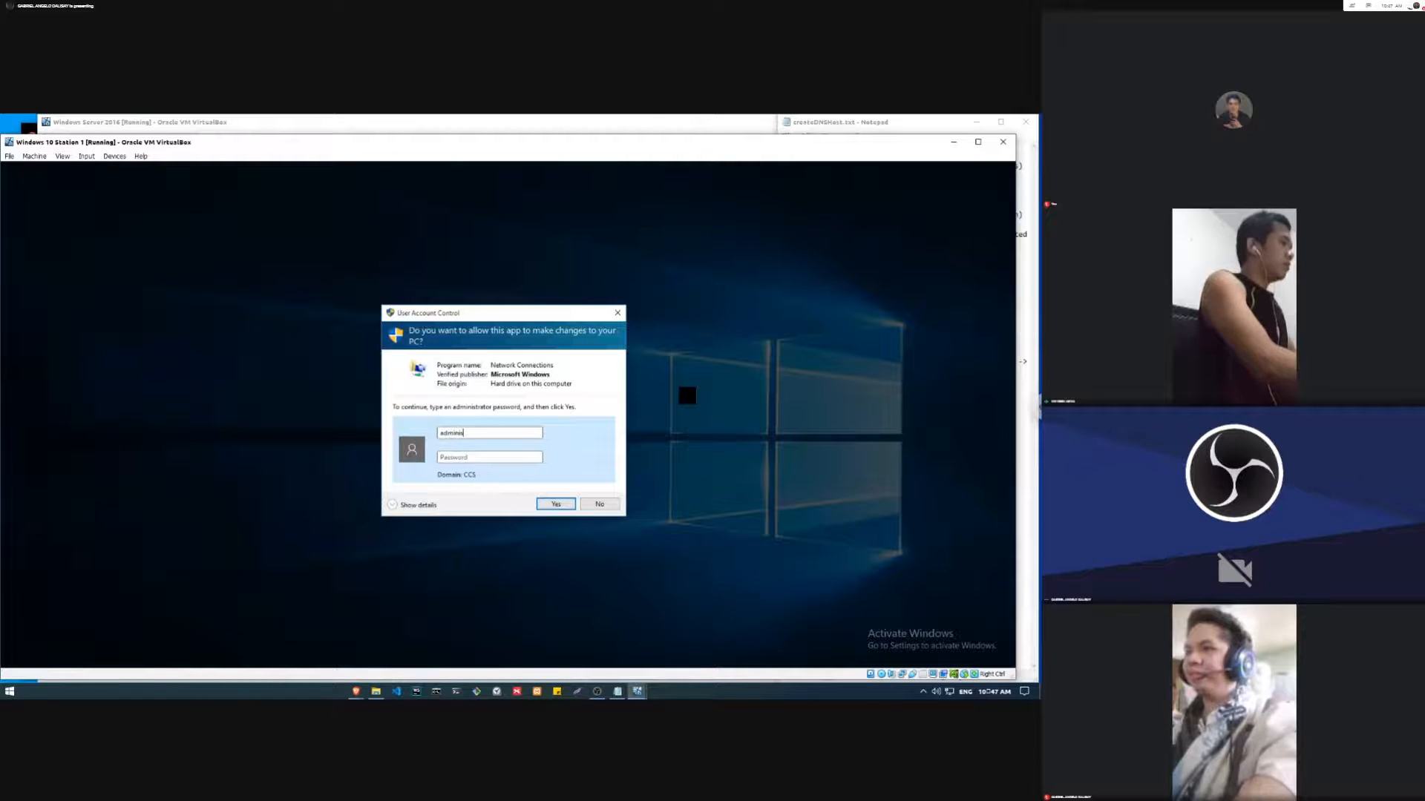
type("••••")
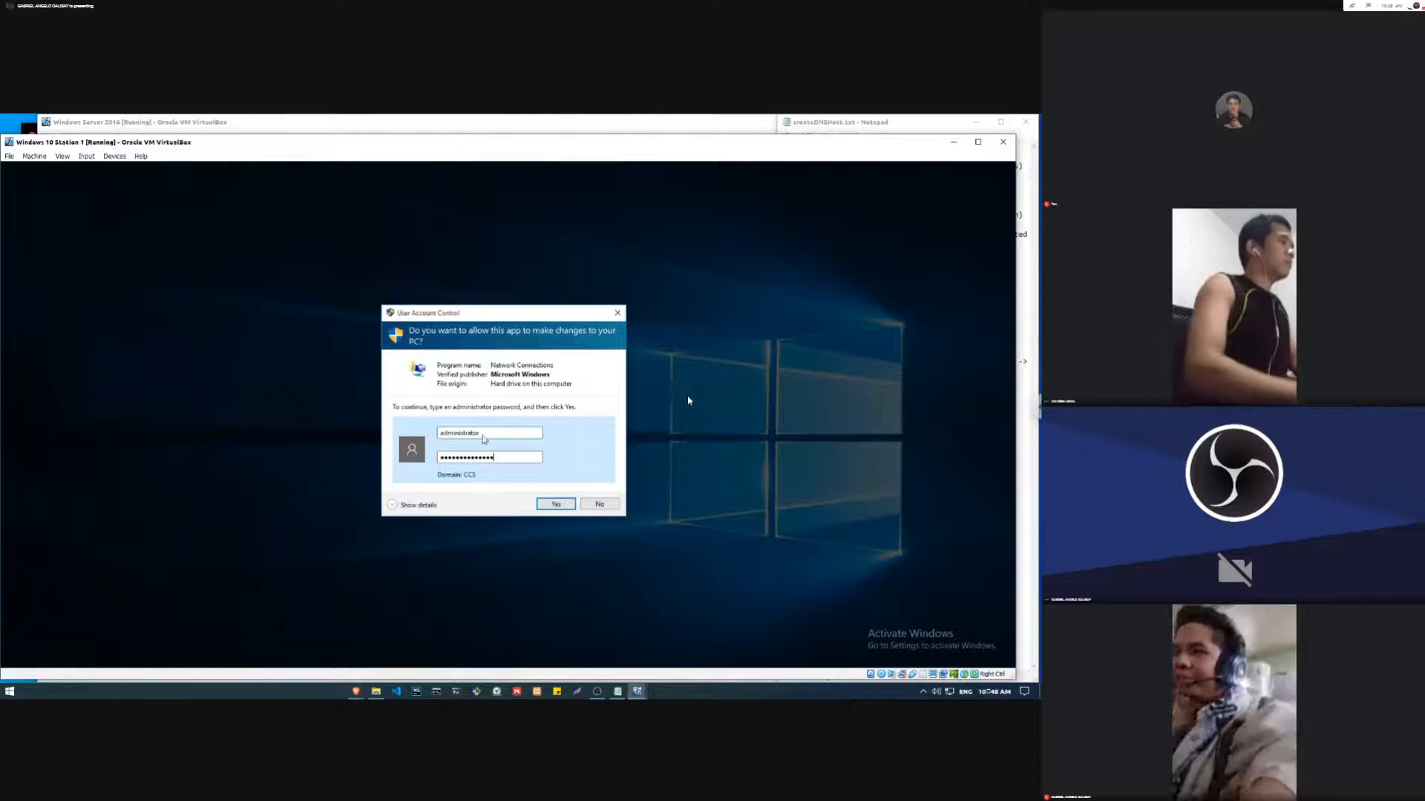
key("Return")
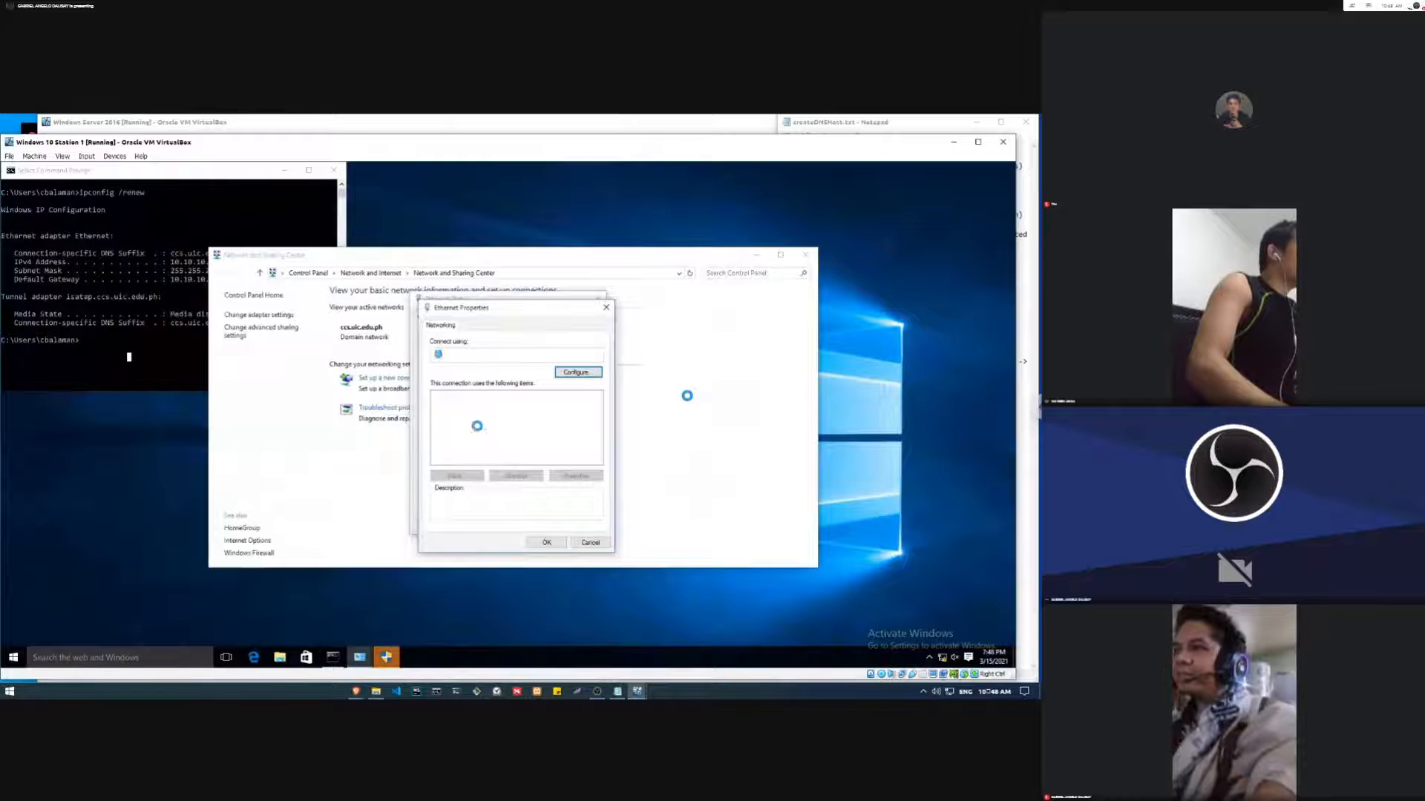
Step: Turn off "Register this connection's addresses in DNS" in the advanced DNS settings of Internet Protocol Version 4 and accept the changes
double_click(479, 423)
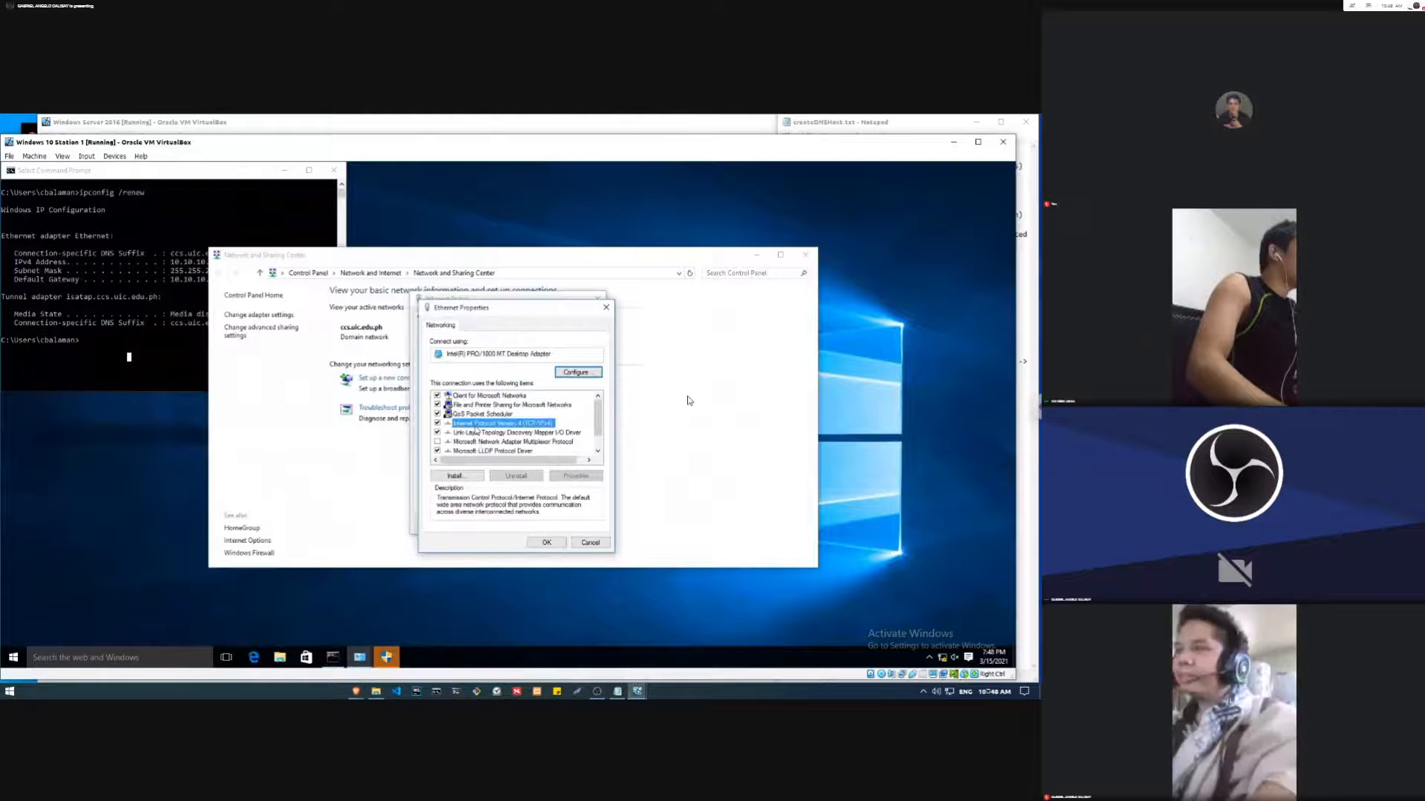
left_click(617, 553)
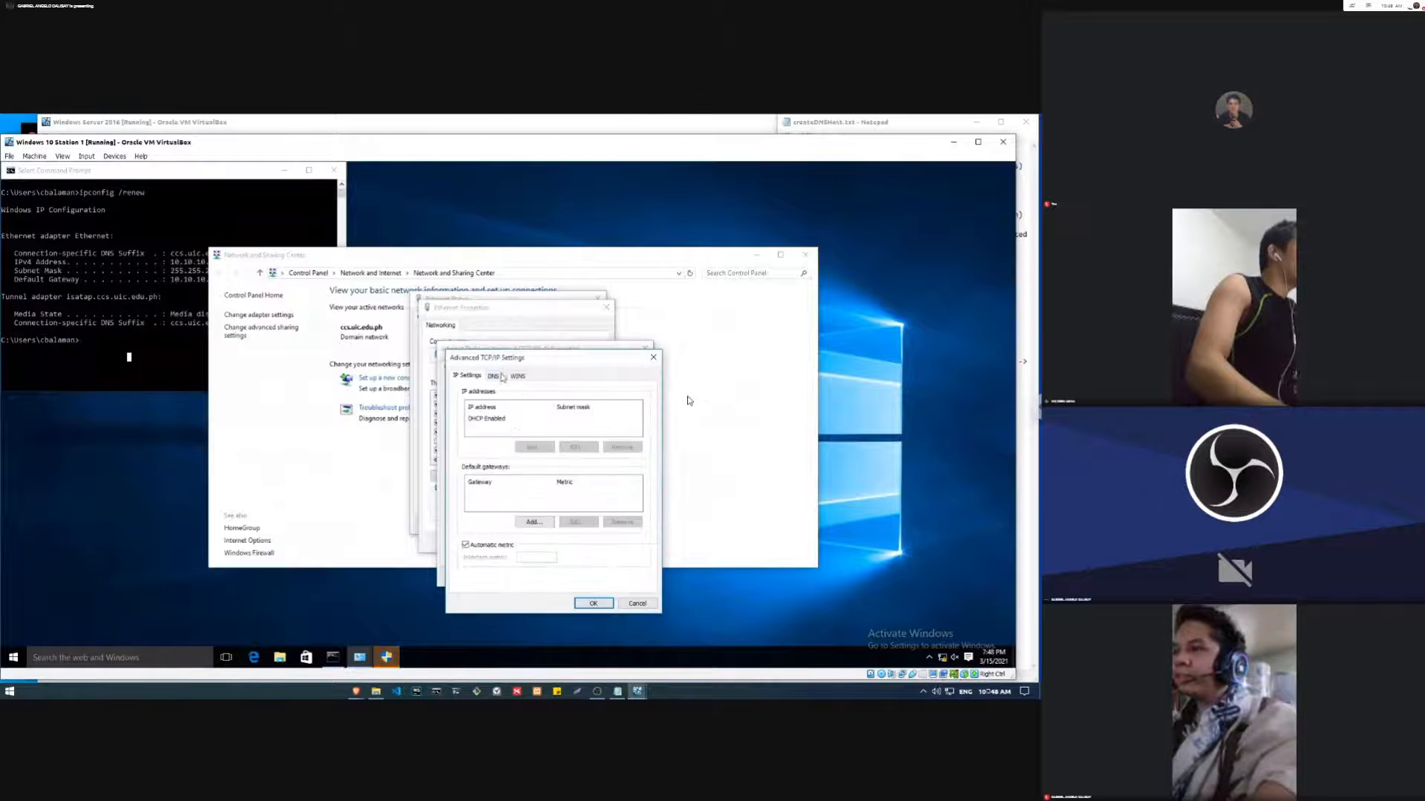
left_click(496, 375)
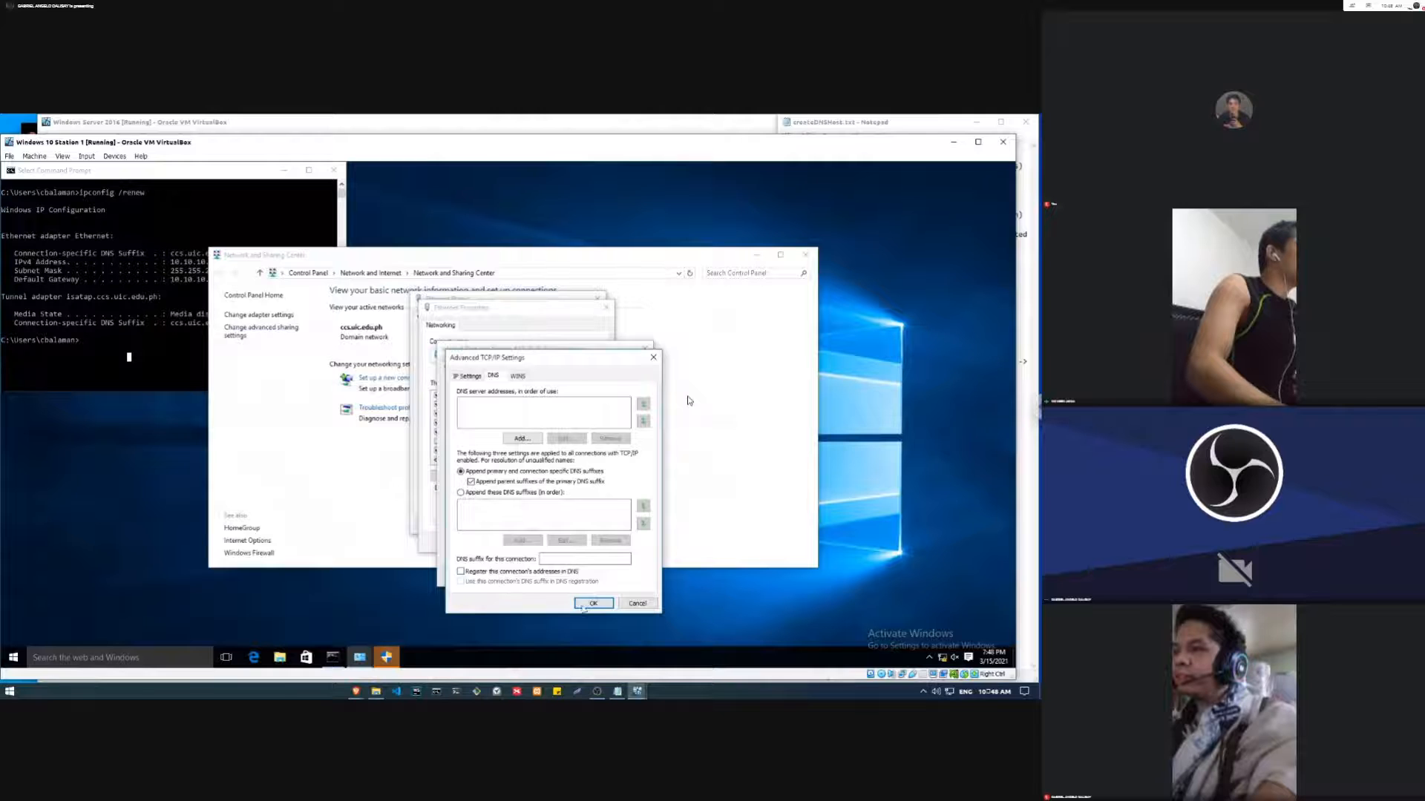
left_click(585, 602)
left_click(582, 577)
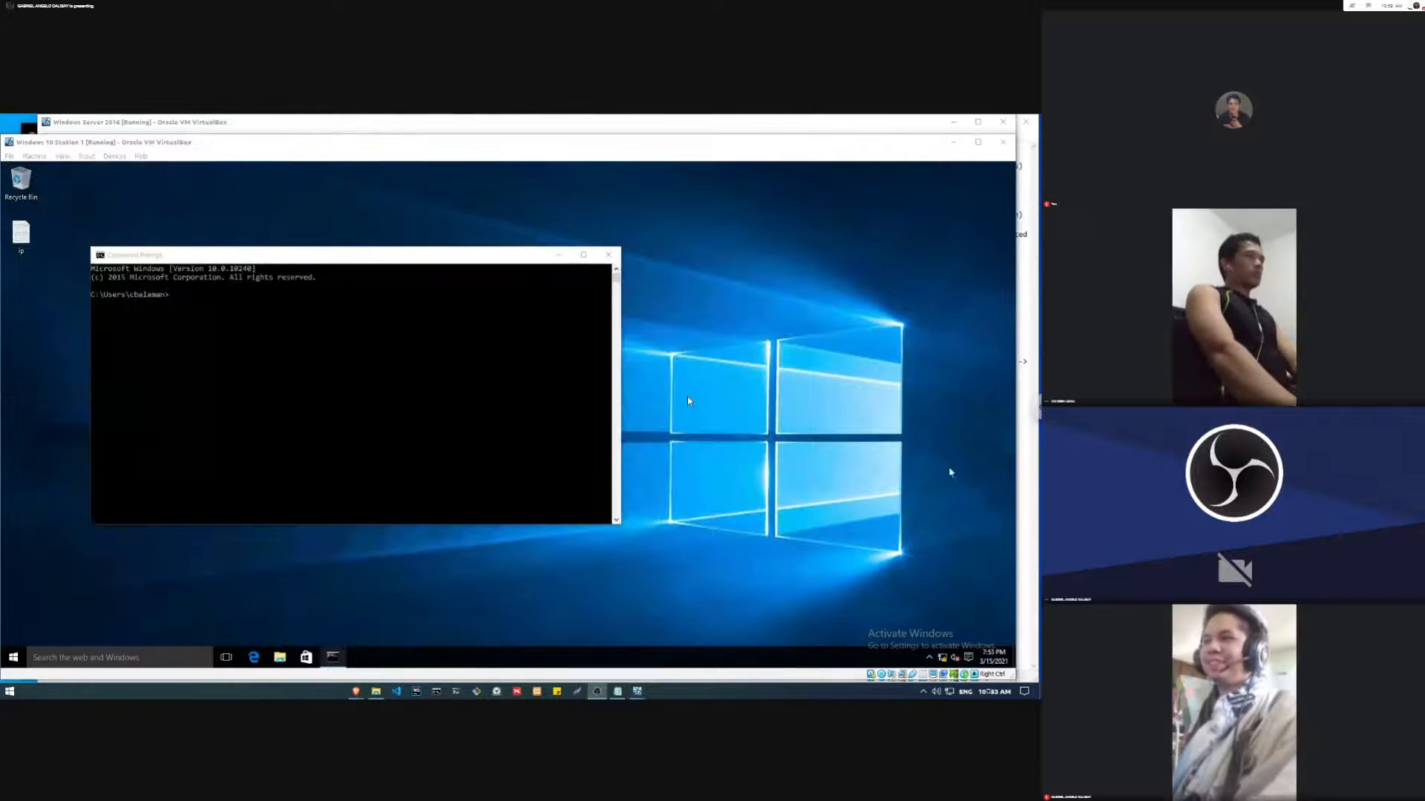
Step: Switch to the Windows Server 2016 virtual machine and delete the Station 1 workstation's Host (A) record from the ccs.uic.edu.ph zone
left_click(193, 396)
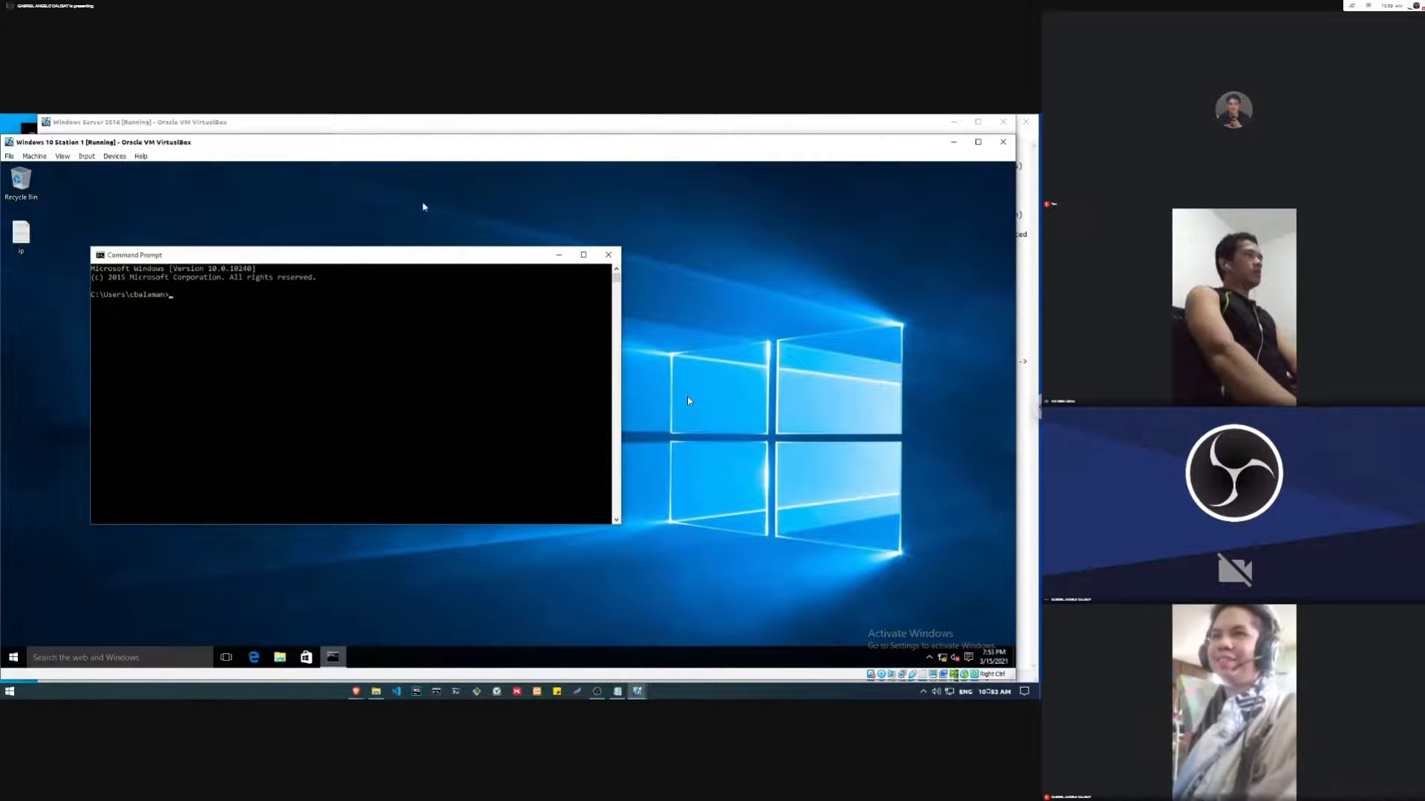
left_click(439, 119)
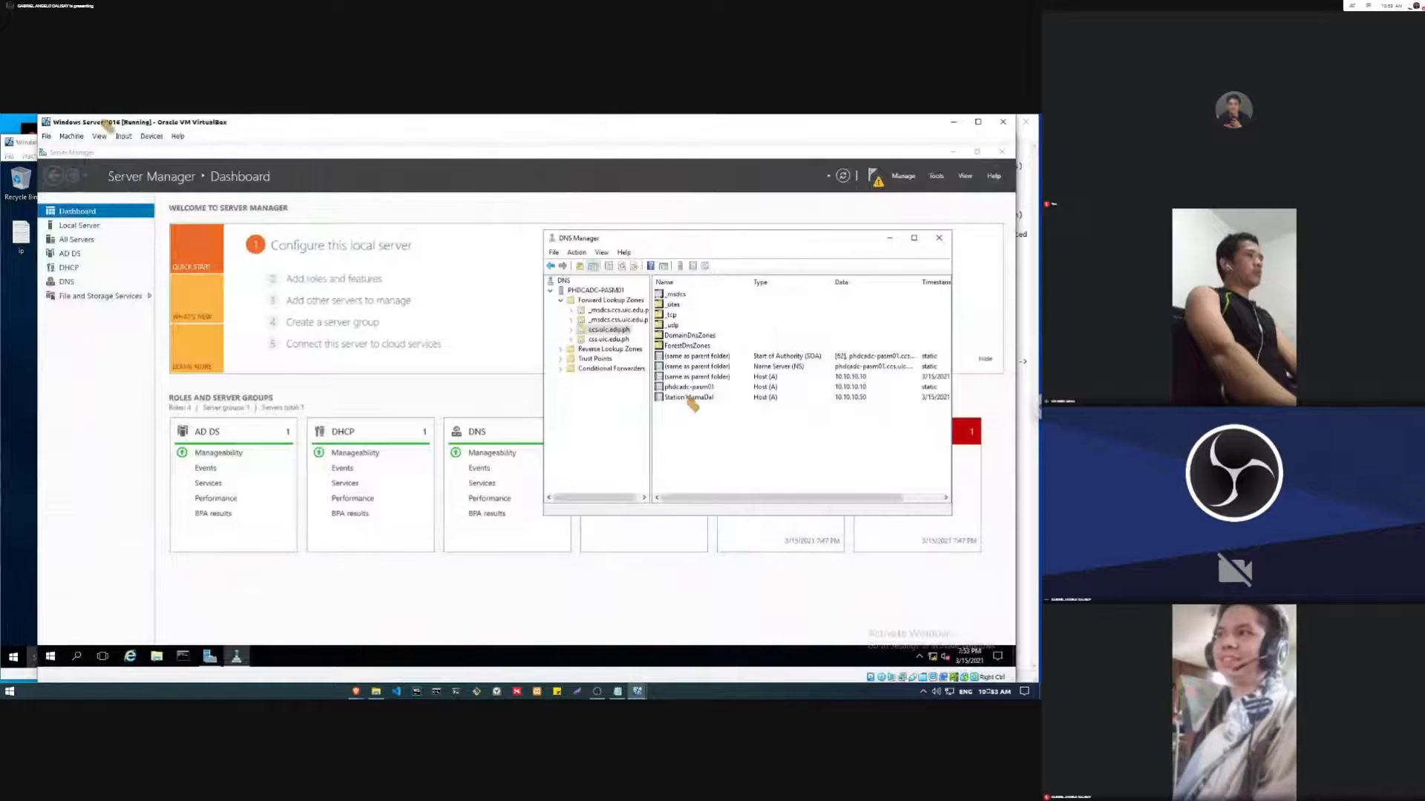
left_click(689, 398)
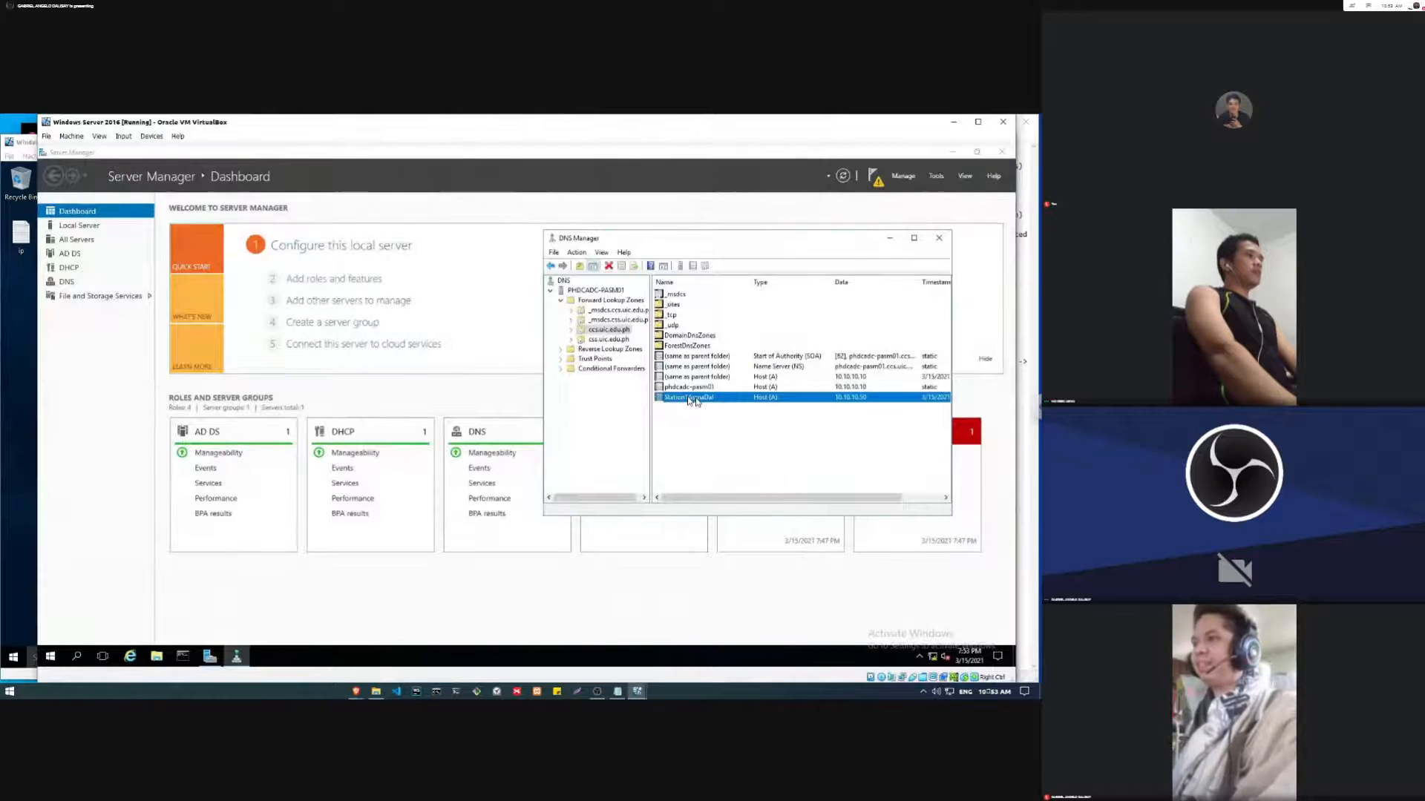
key("Delete")
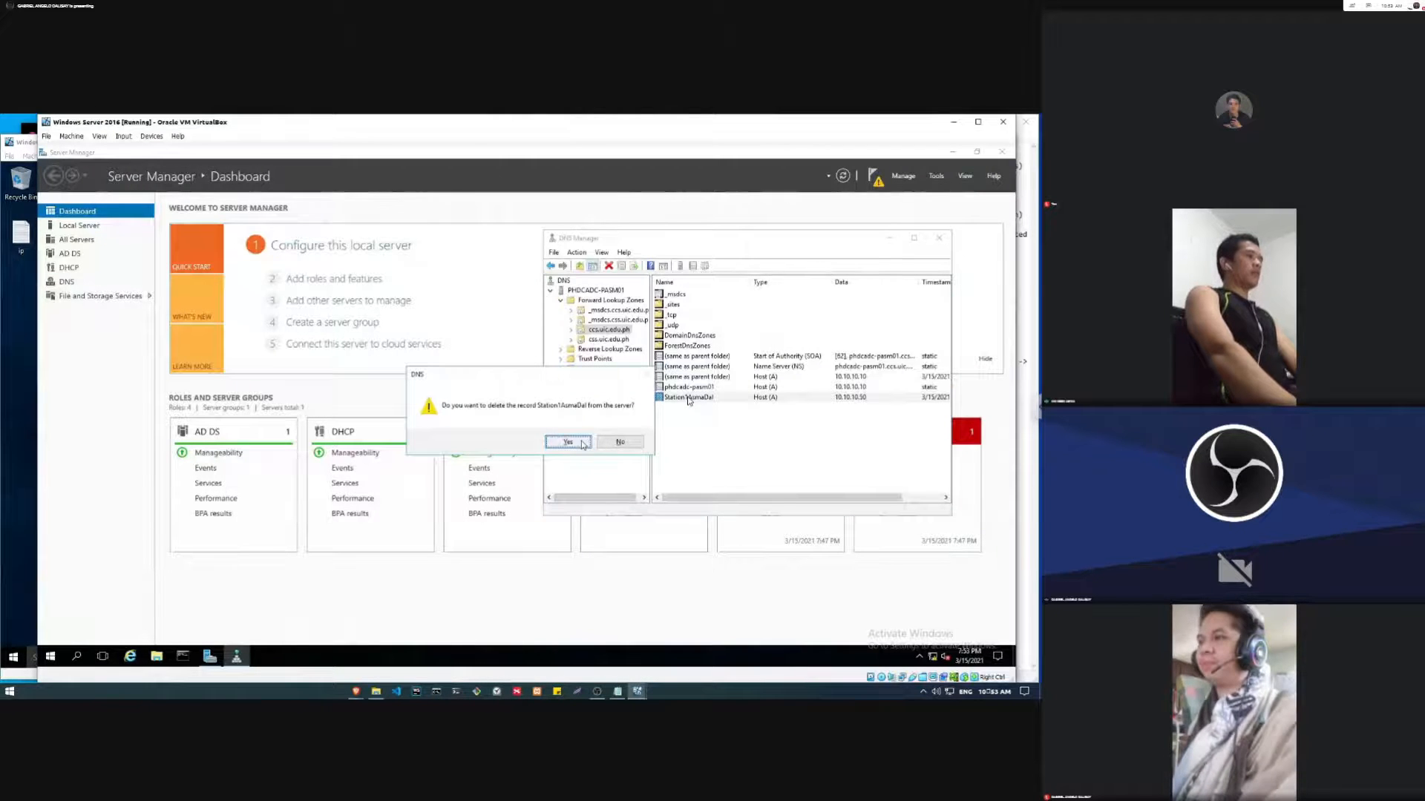
left_click(582, 444)
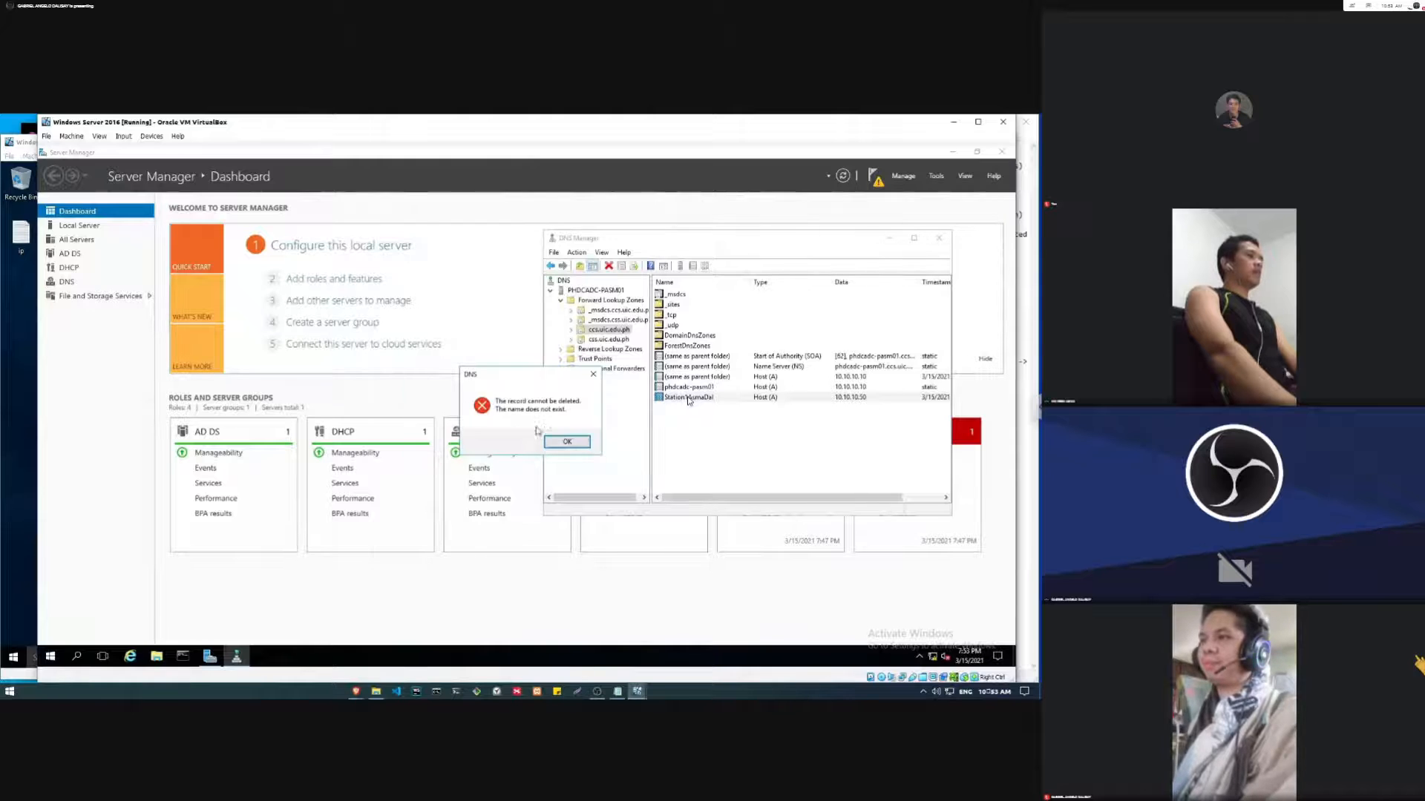
key("Return")
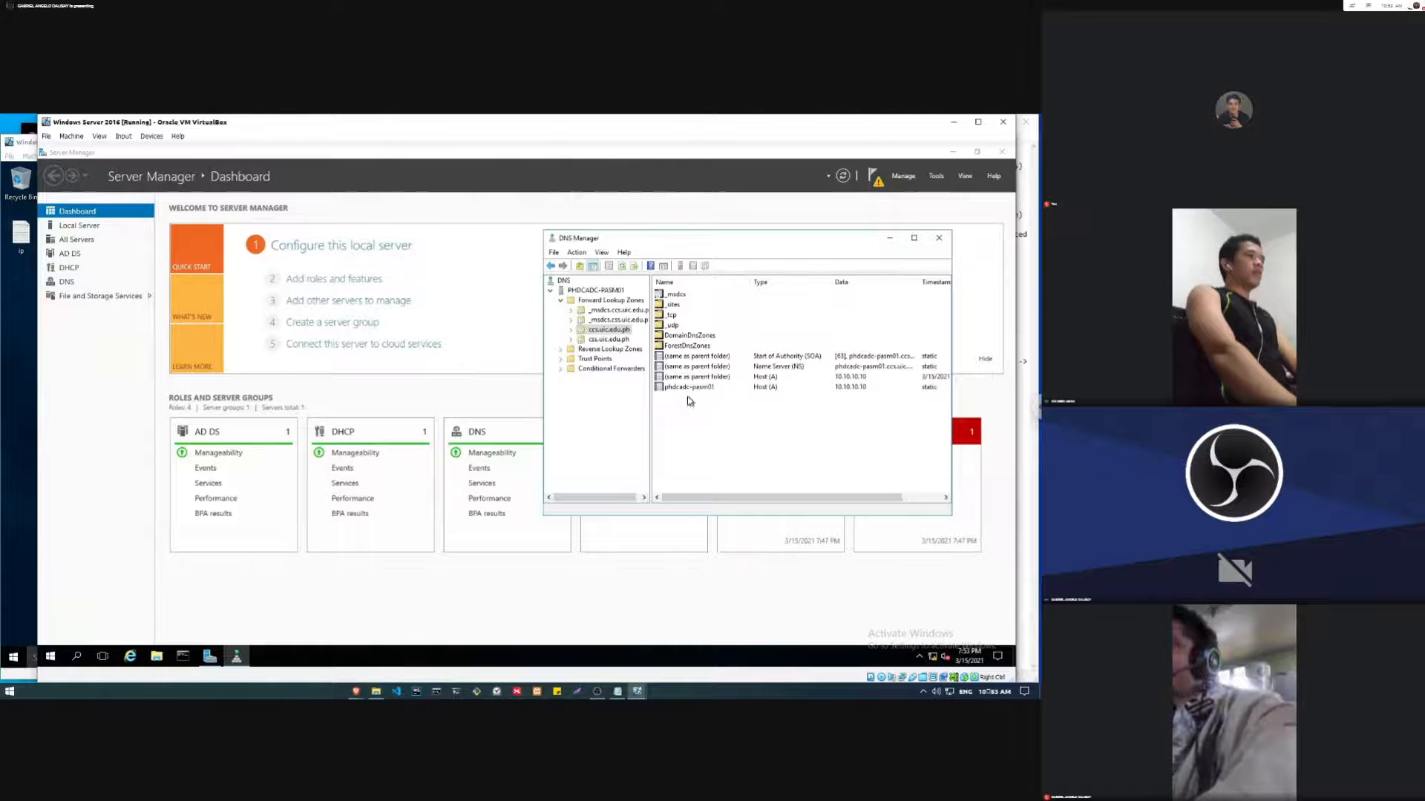
Step: Review the notes on unchecking DNS registration and look over the Windows 10 client and the server's ccs.uic.edu.ph zone
left_click(1027, 359)
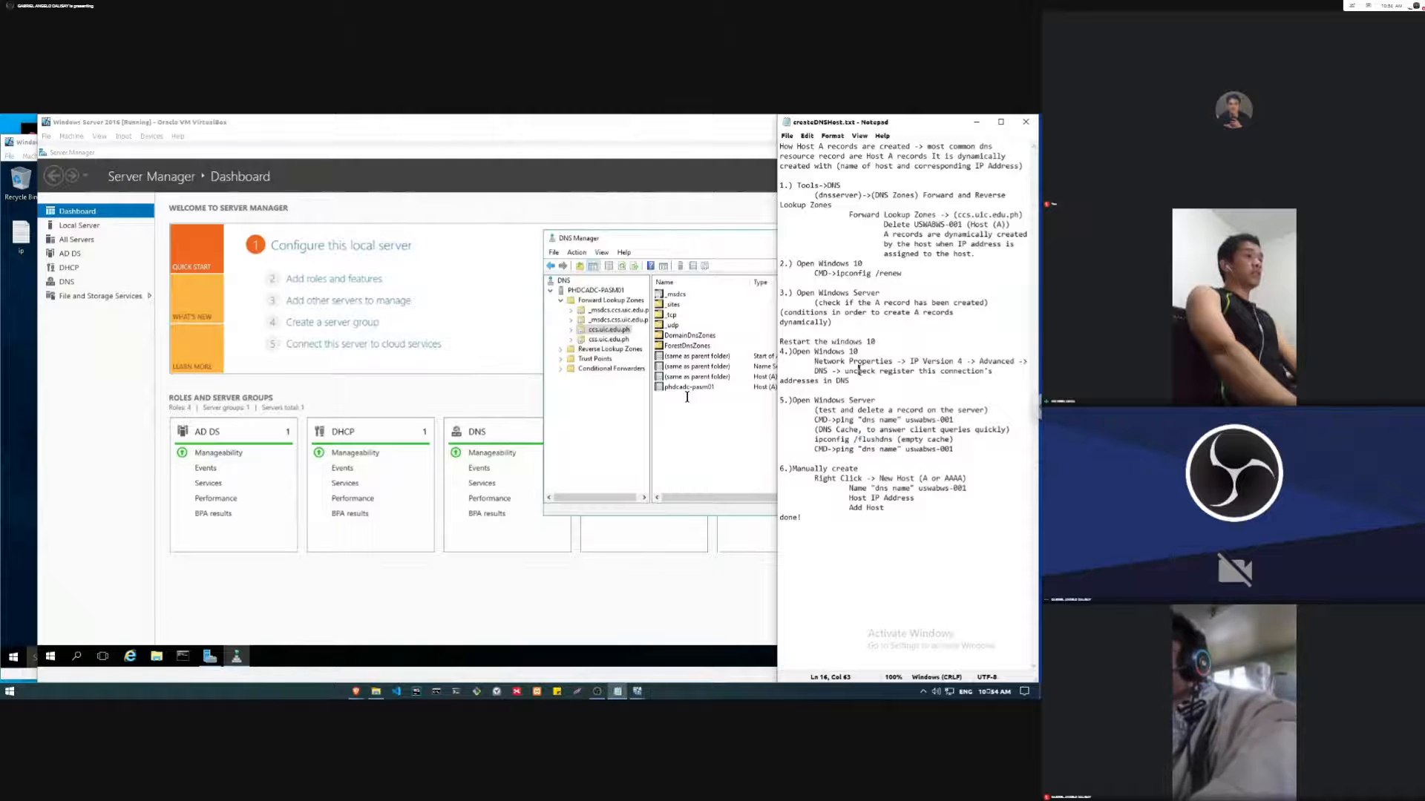
left_click_drag(880, 371, 940, 371)
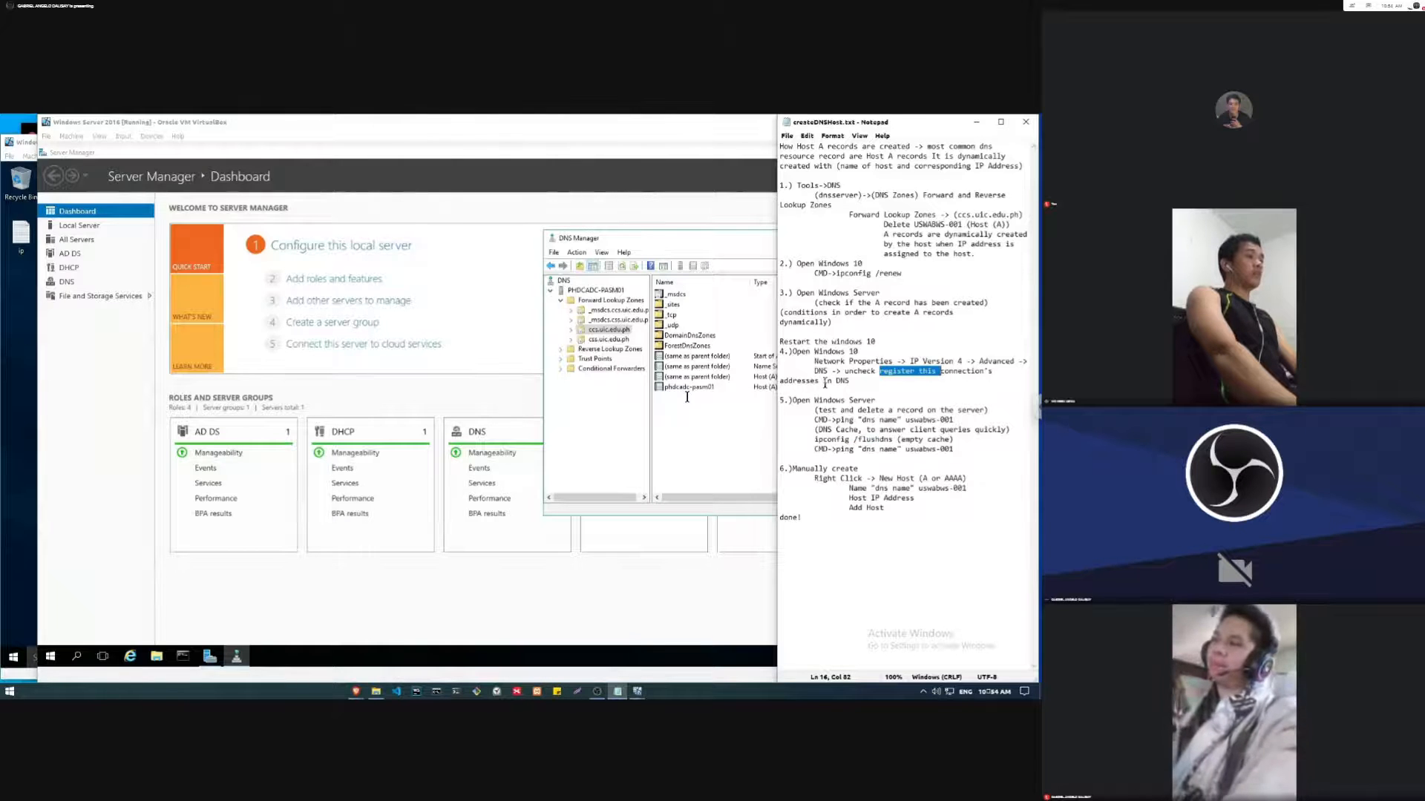
left_click(18, 373)
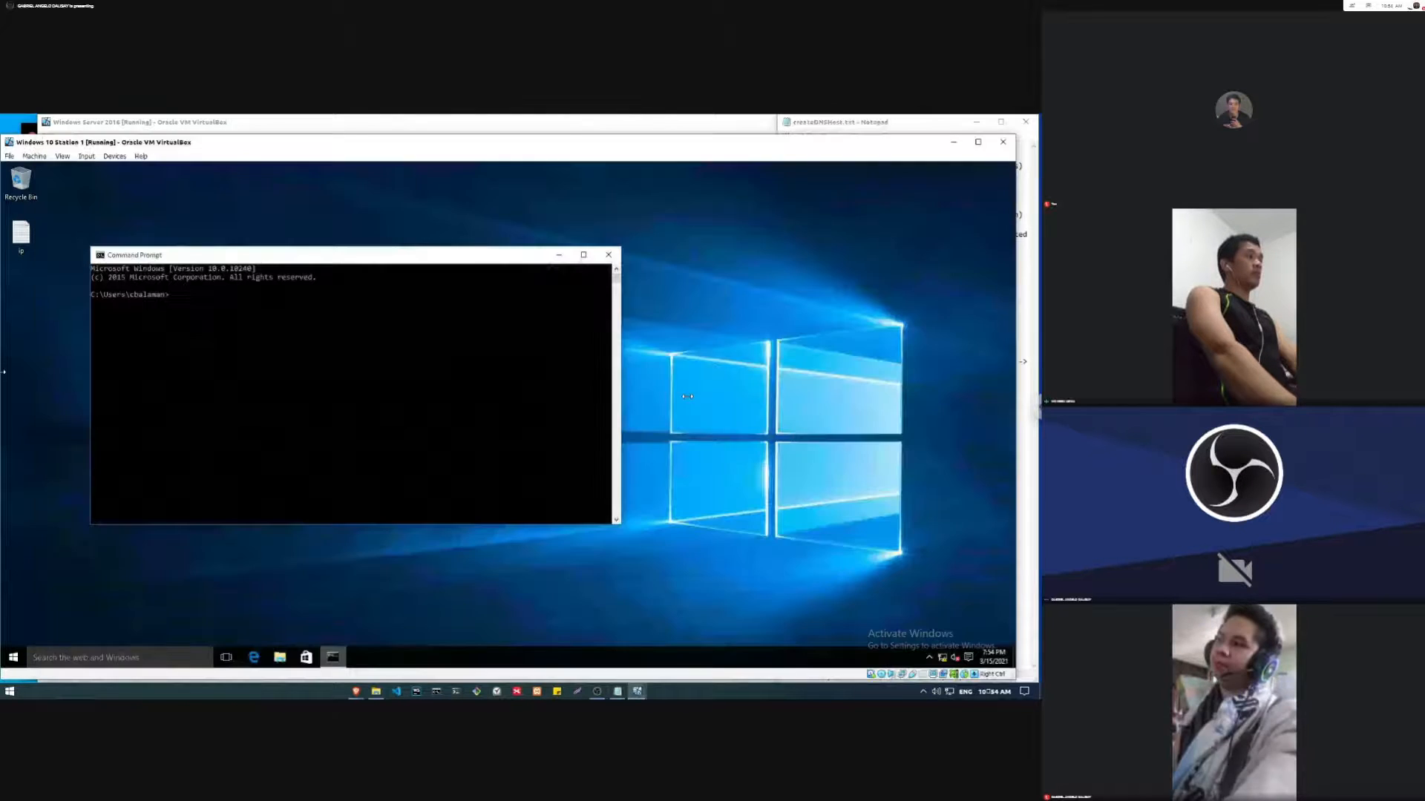
left_click(709, 121)
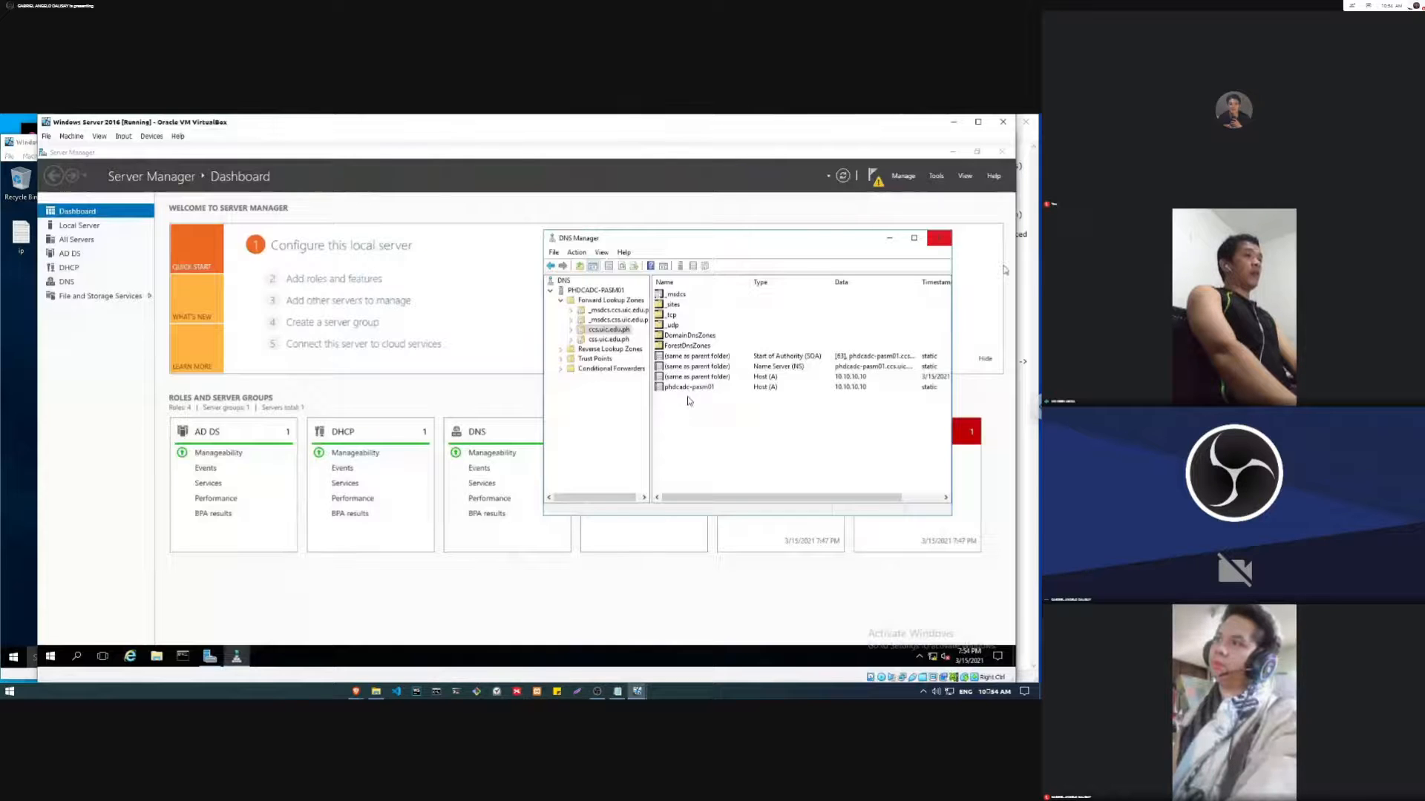
left_click(618, 691)
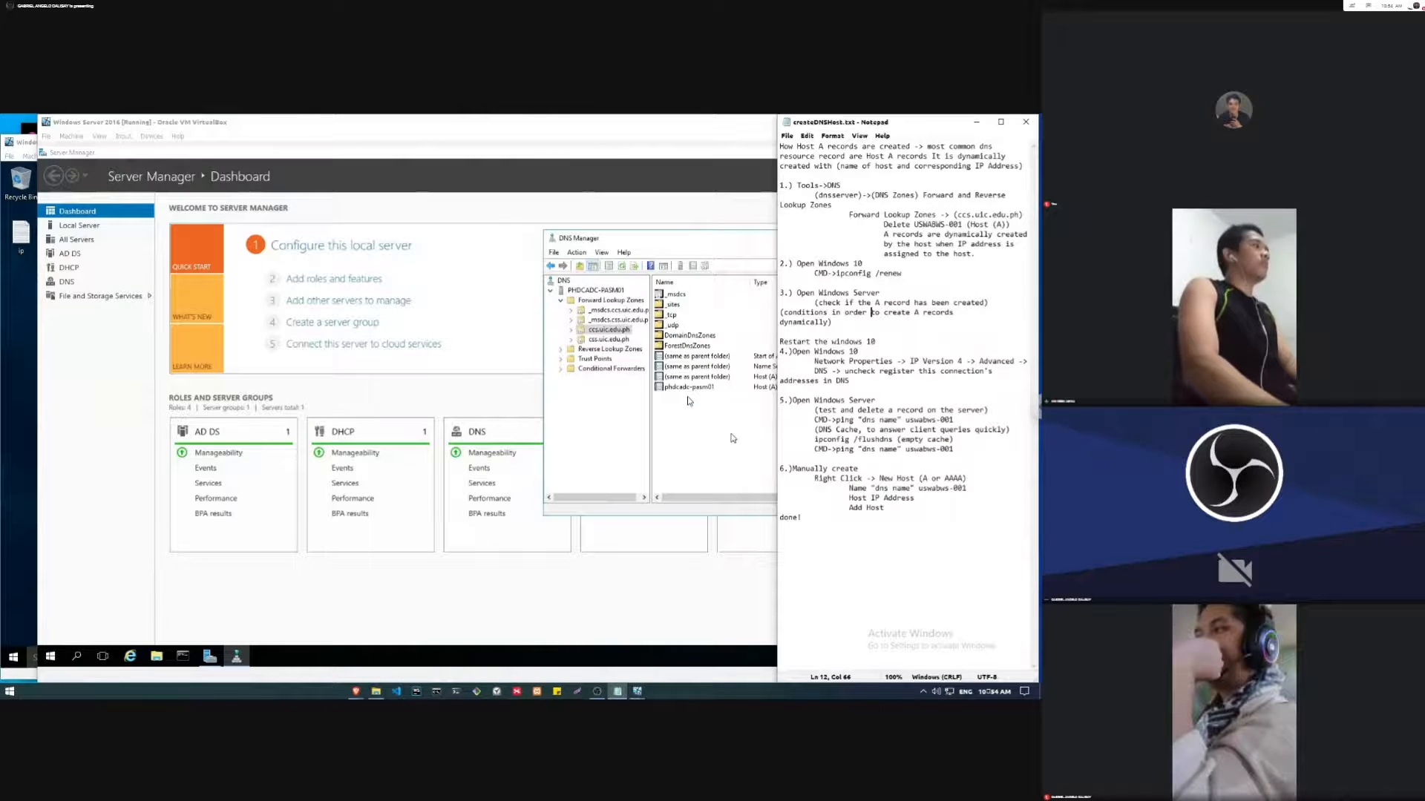
Step: Switch to the Windows 10 Station 1 virtual machine and run ipconfig /renew in its Command Prompt
key("alt+Tab")
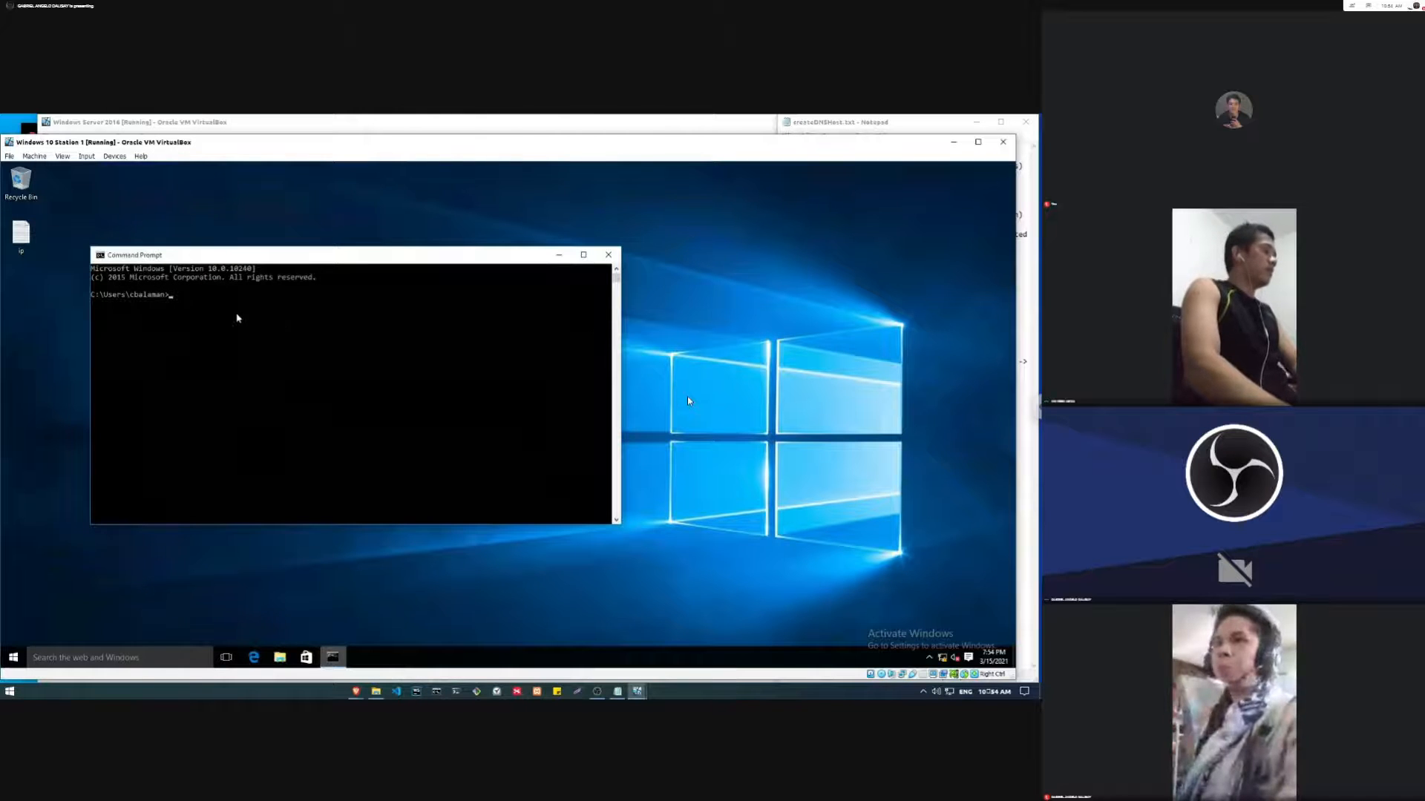
type("ipconfig")
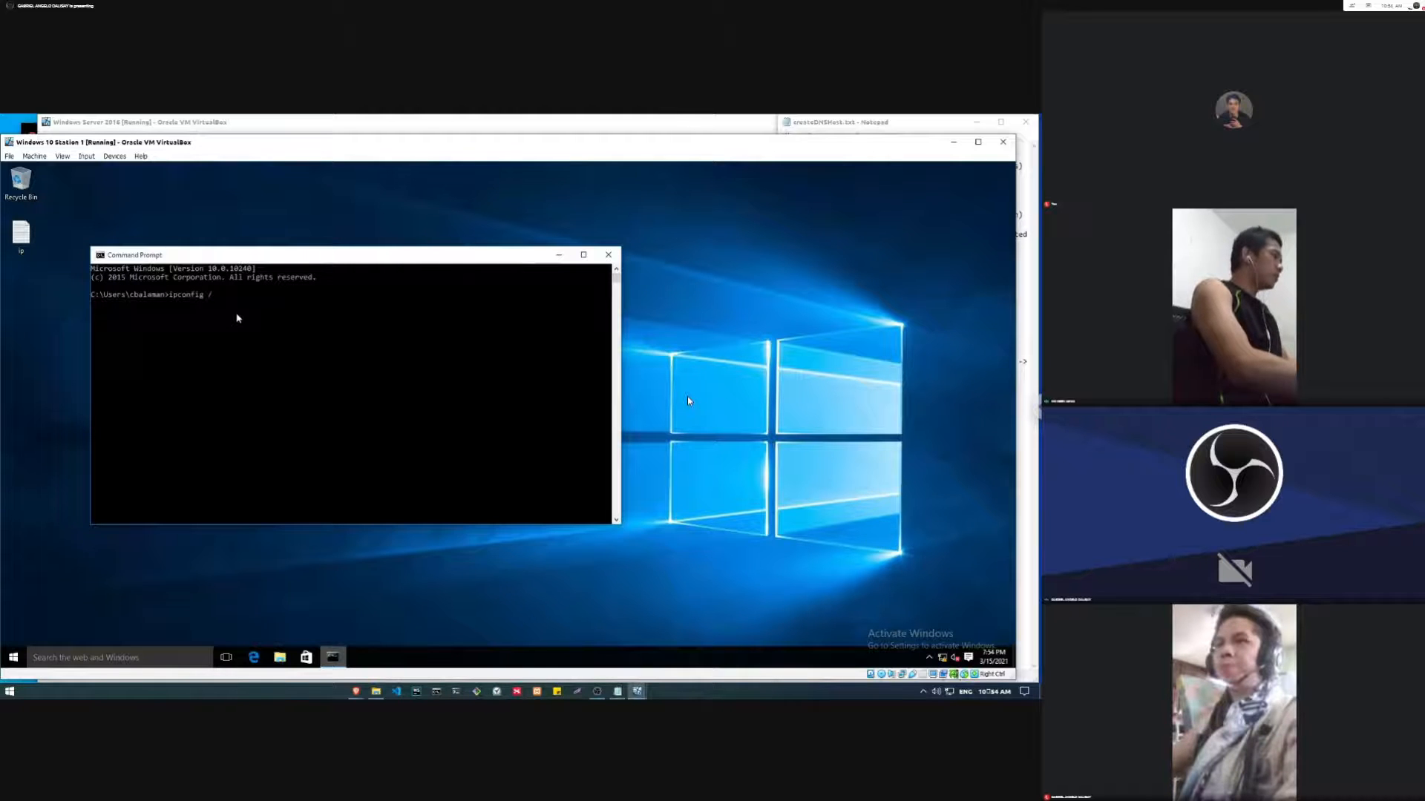
type(" /renew")
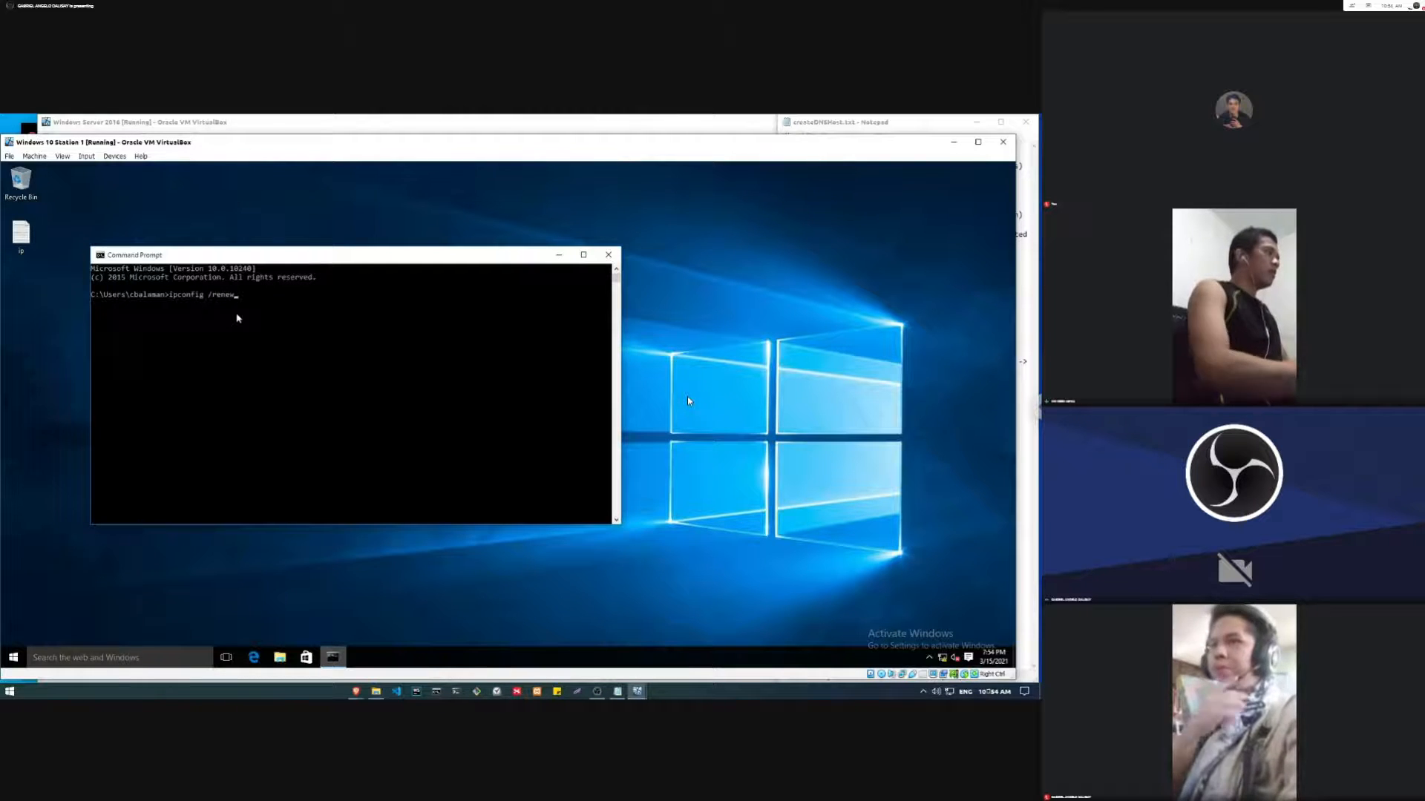
key("Return")
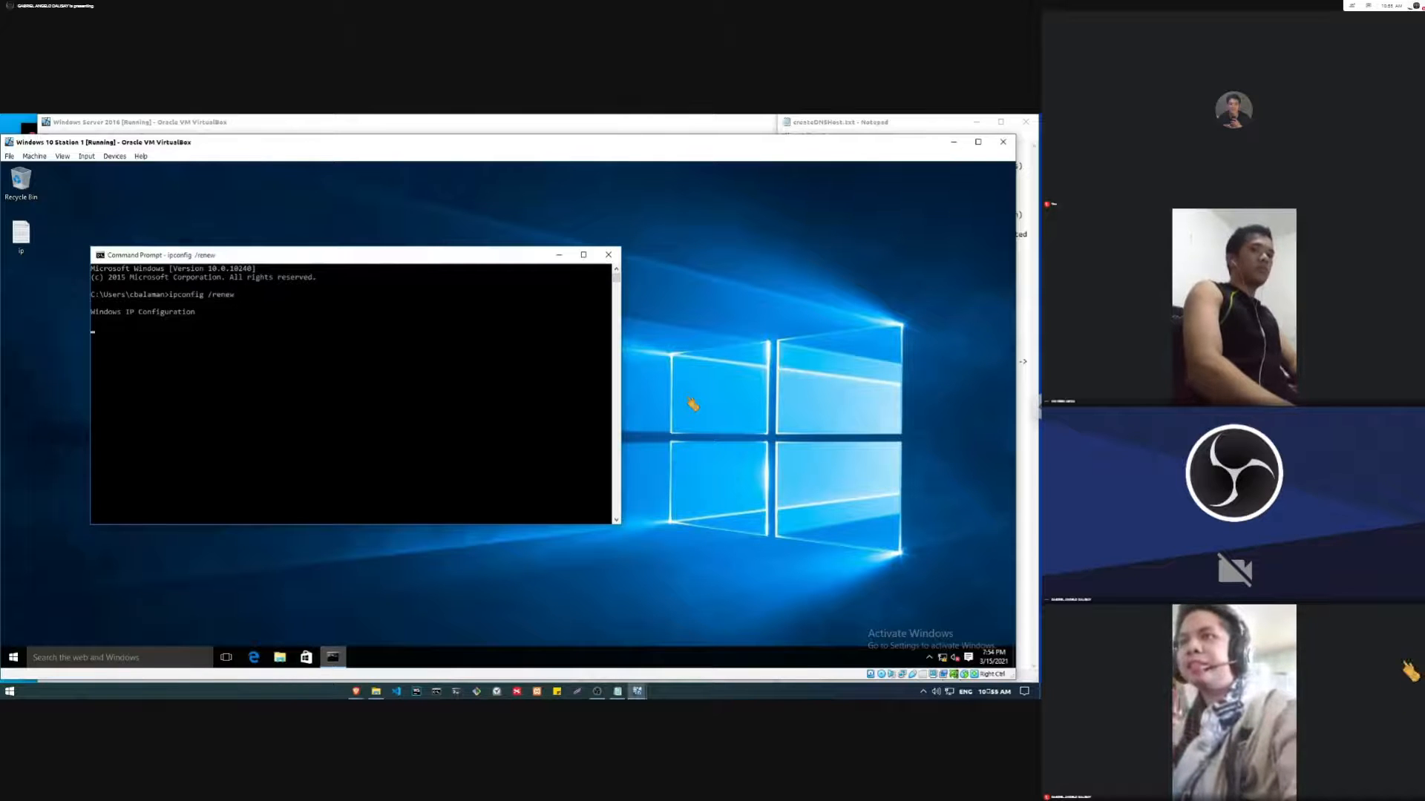
key("Return")
key("Return")
key("Return")
key("Return")
key("Return")
key("Return")
key("Return")
key("Return")
key("Return")
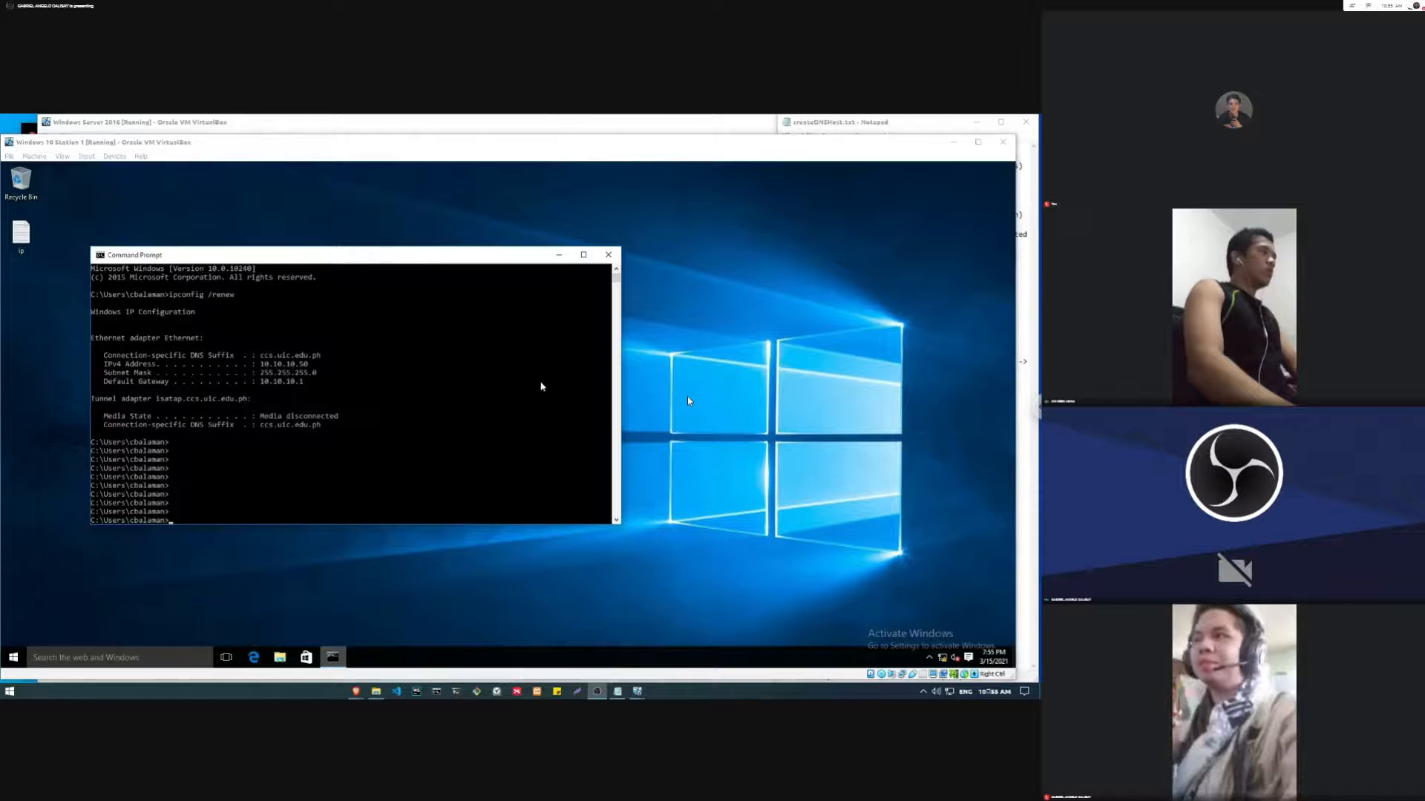
Step: Switch back to the Windows Server 2016 virtual machine and refresh the ccs.uic.edu.ph zone to check for the workstation's Host (A) record
left_click(659, 120)
right_click(689, 400)
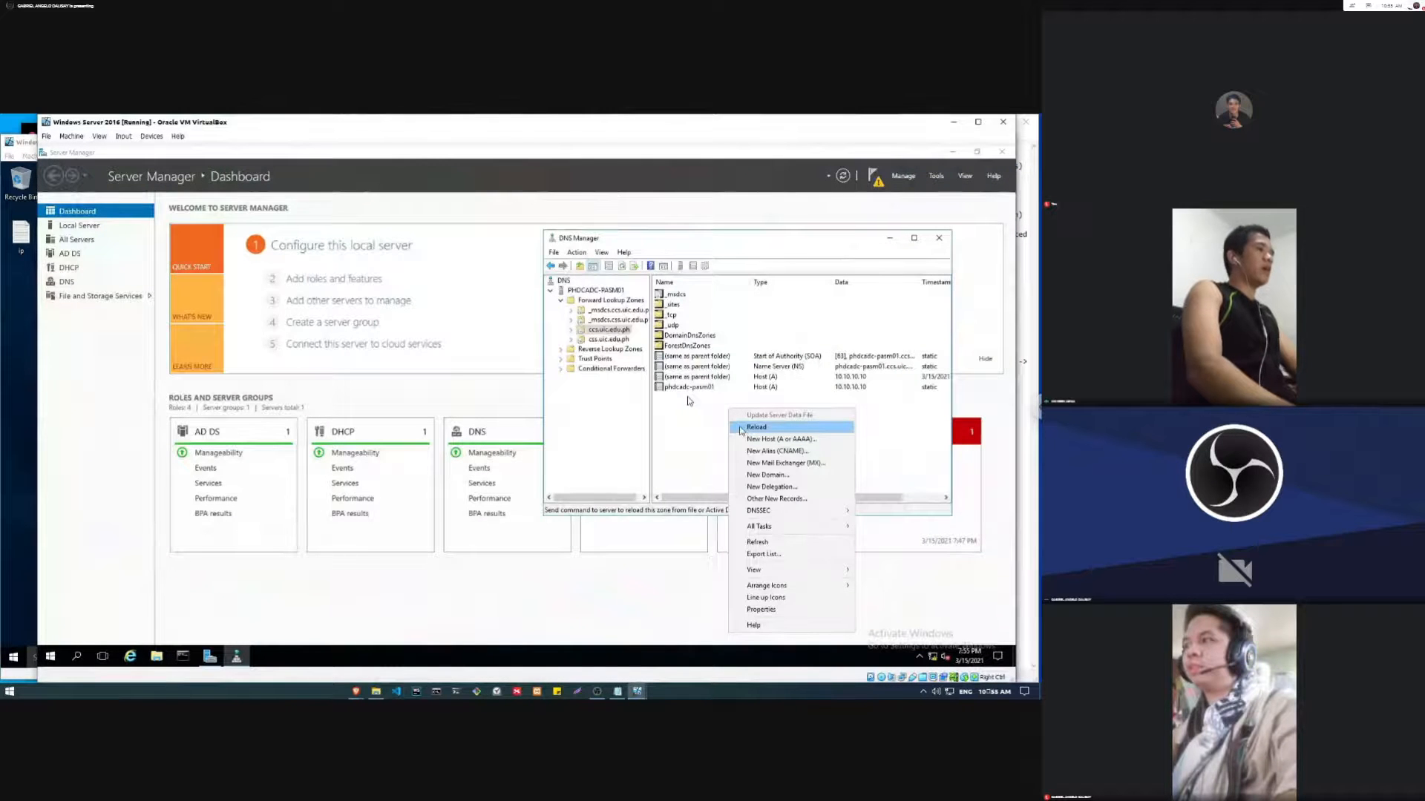
left_click(689, 403)
right_click(710, 413)
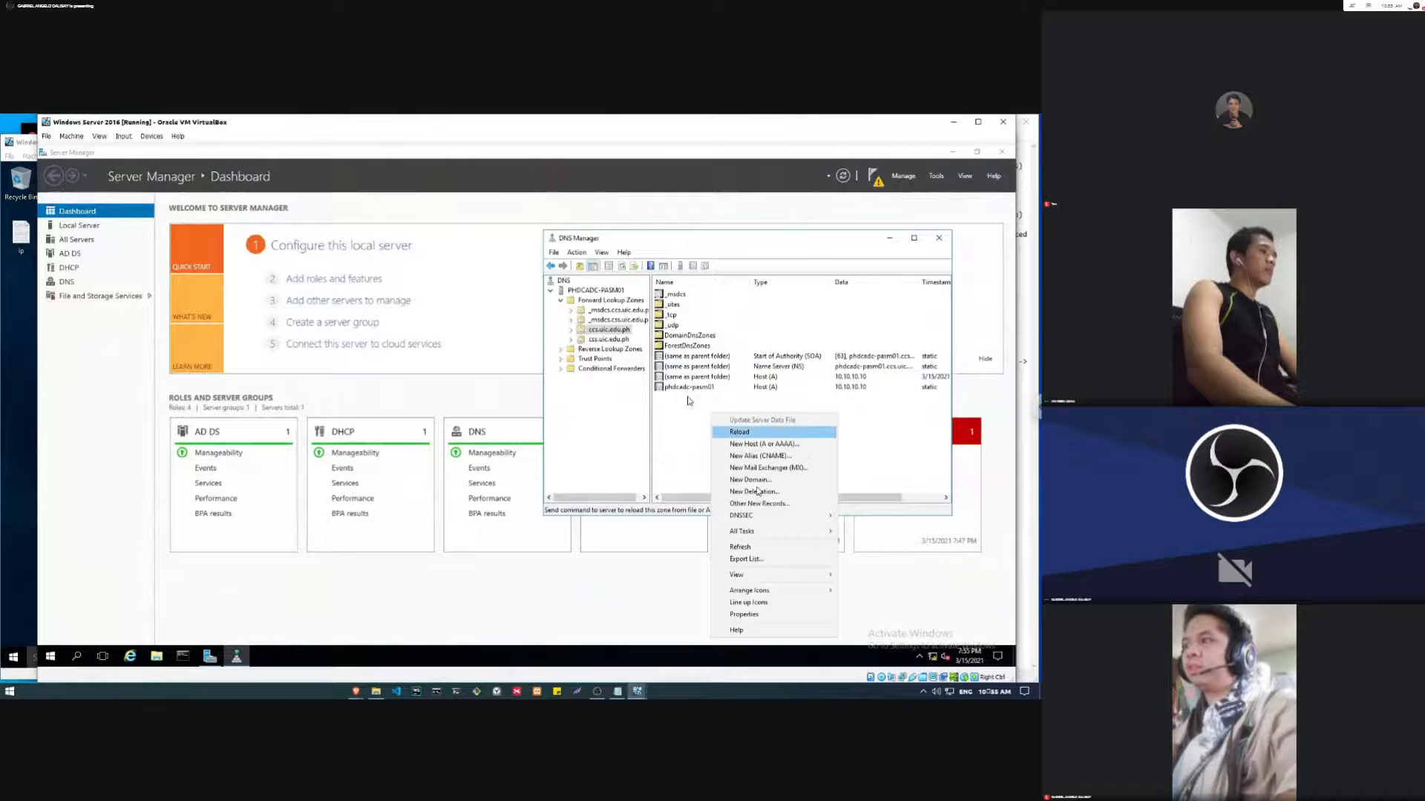
left_click(740, 547)
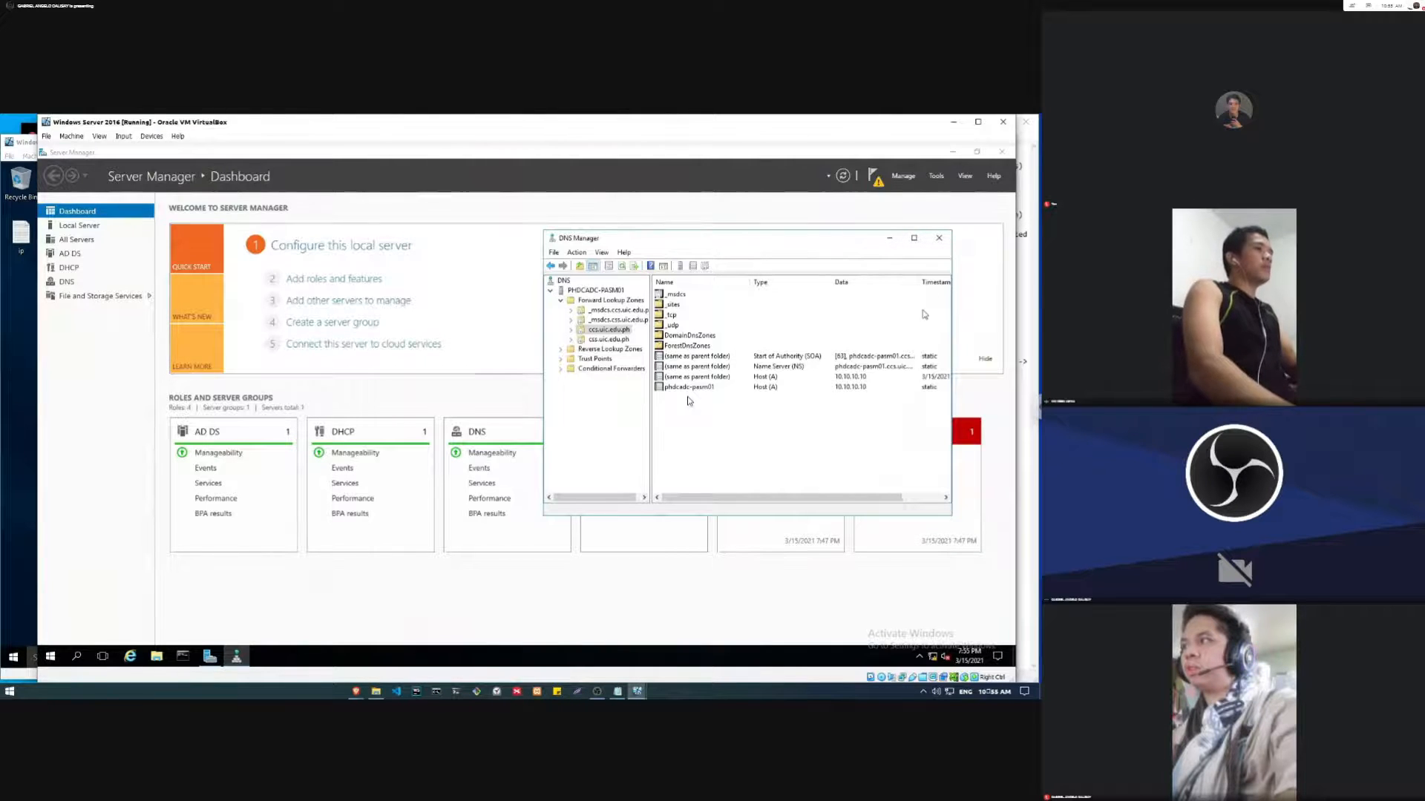
Step: Ping Station1AsmaDal from the Windows Server 2016 Command Prompt and inspect the replies
left_click(1029, 289)
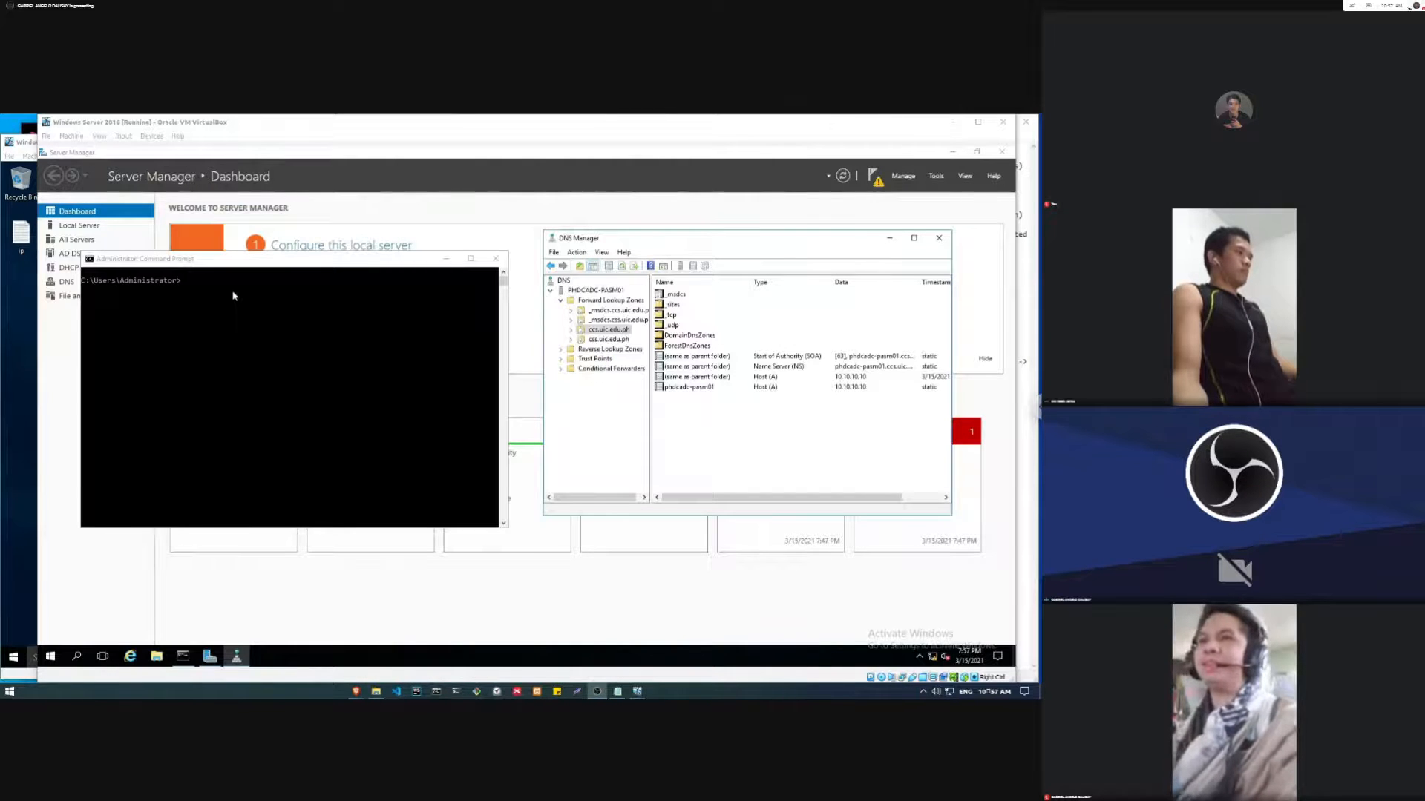
left_click(233, 295)
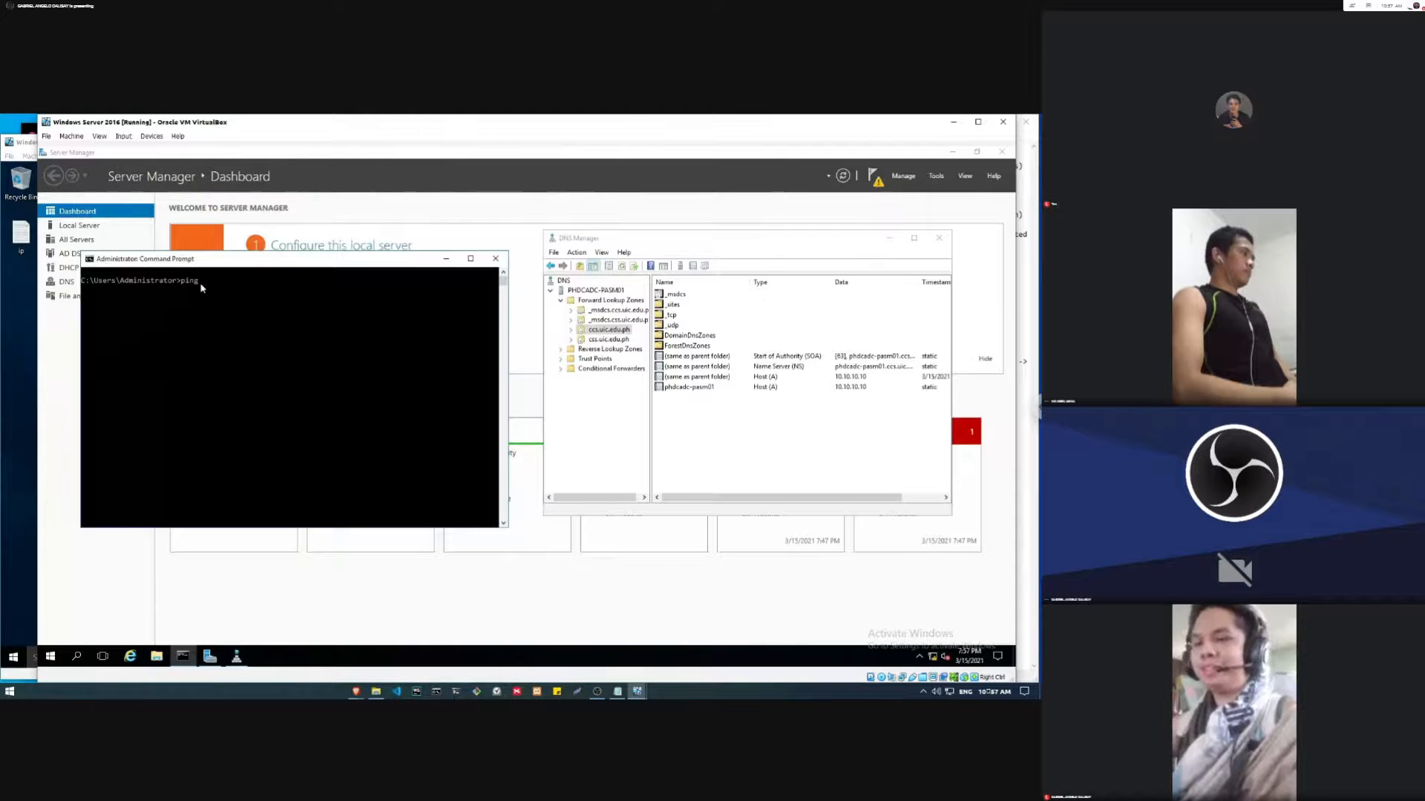
type("tation1")
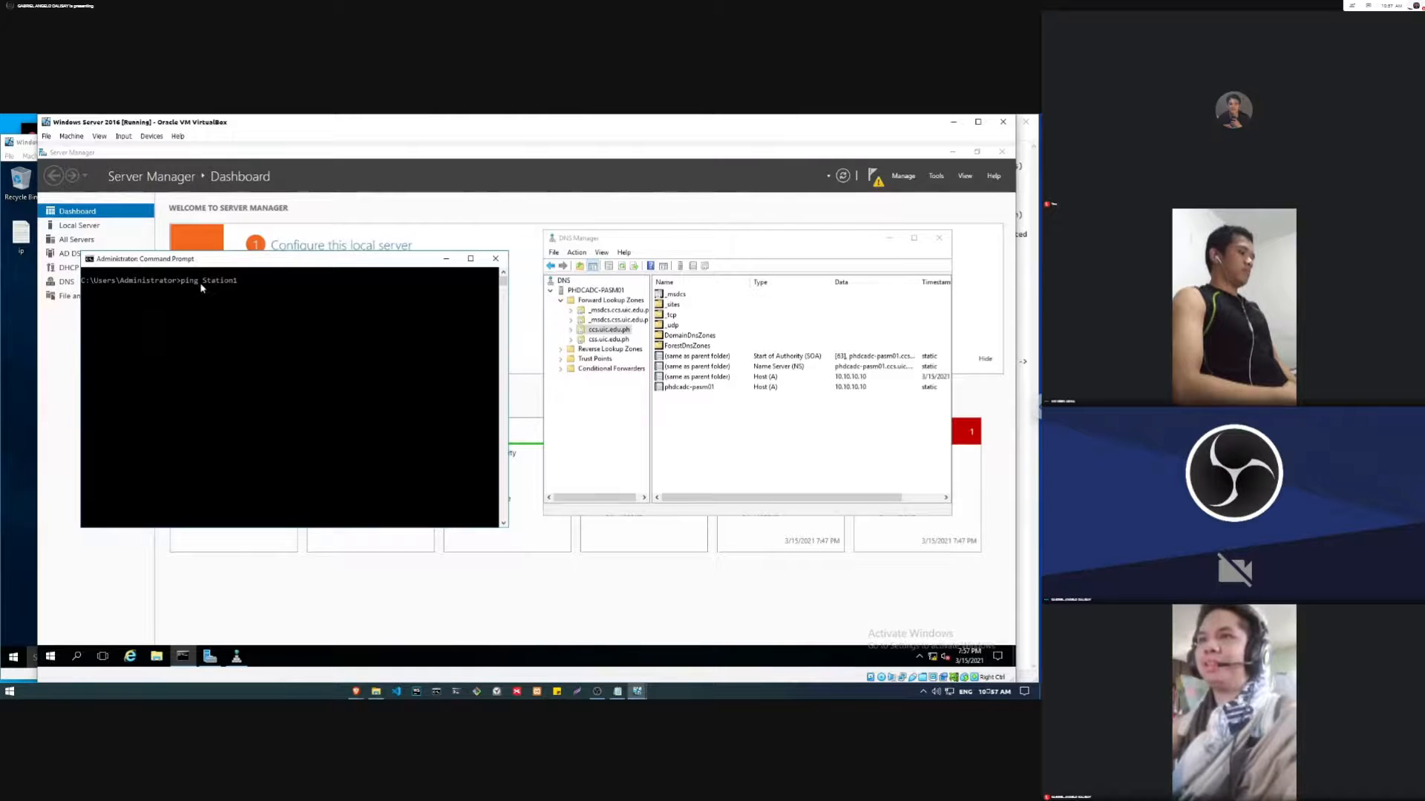
type("AsmaDal")
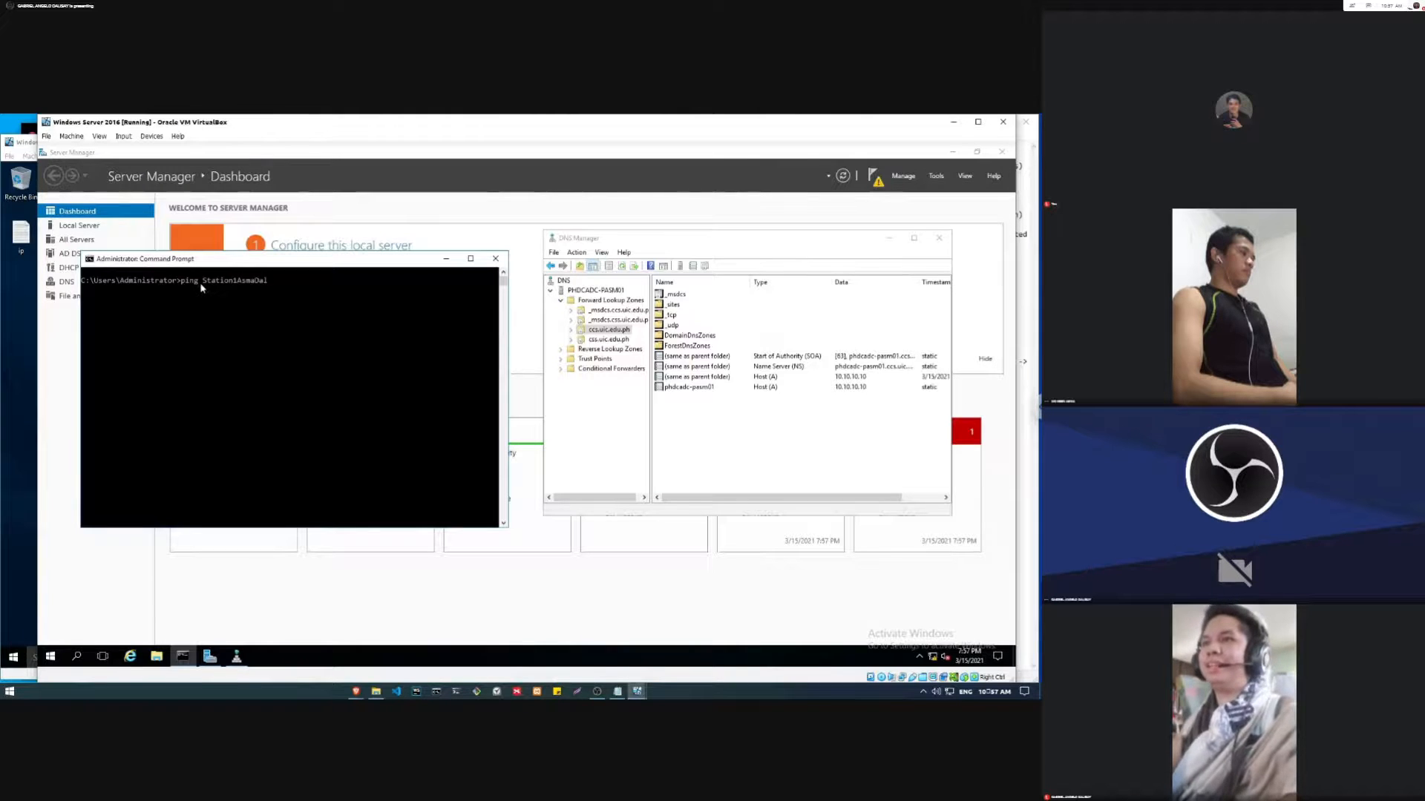
key("Return")
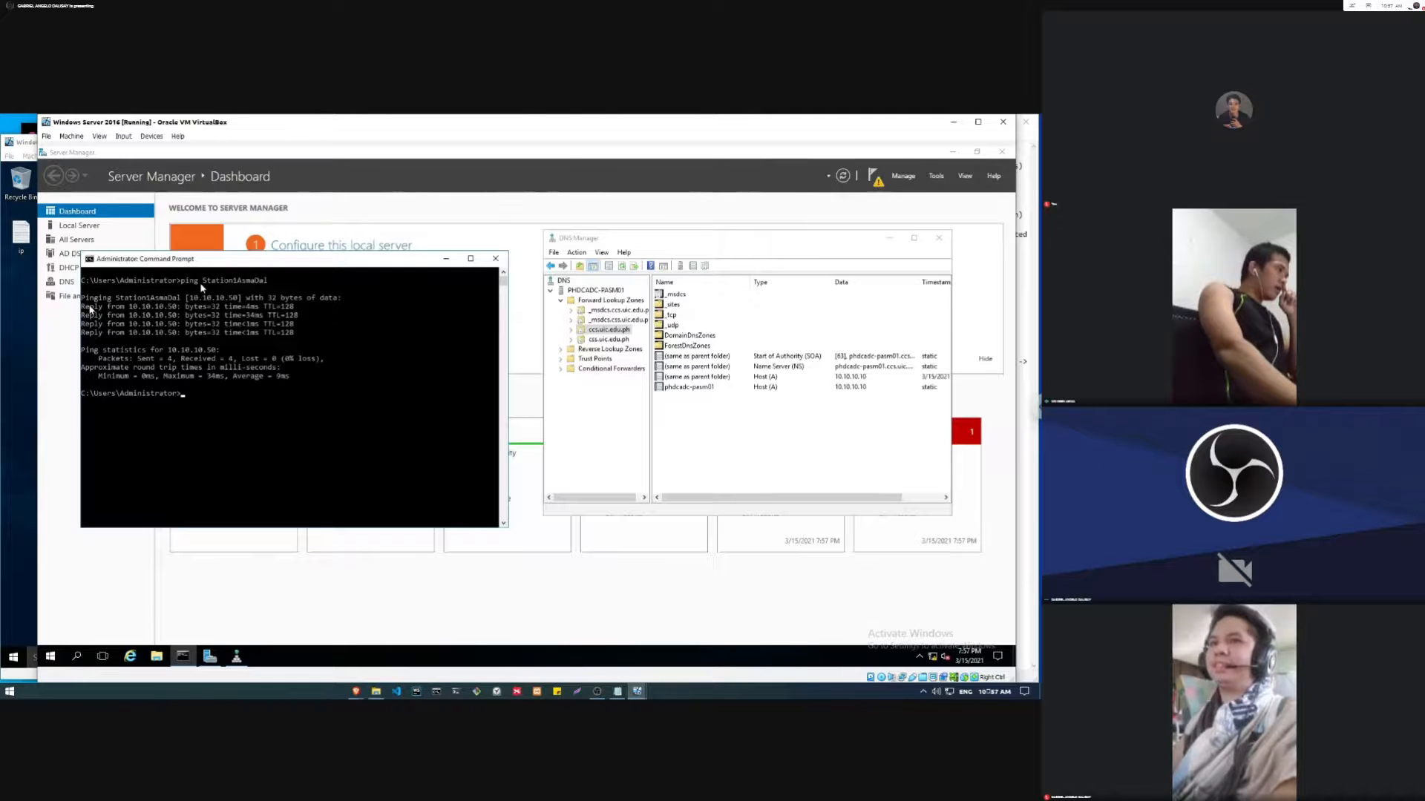
left_click_drag(88, 306, 100, 308)
left_click(261, 325)
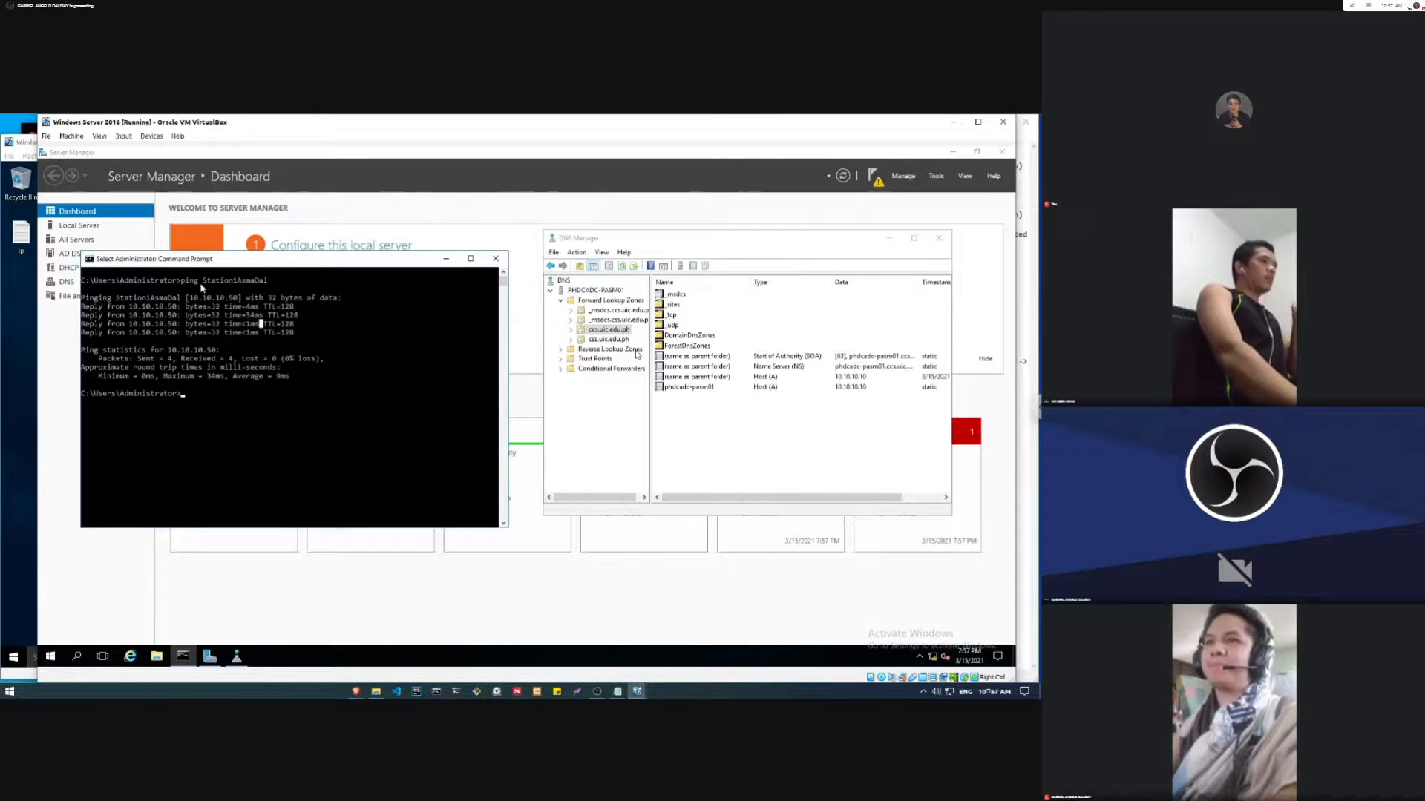
Step: Review the Notepad notes on the DNS cache and on pinging the workstation's DNS name
left_click(1023, 273)
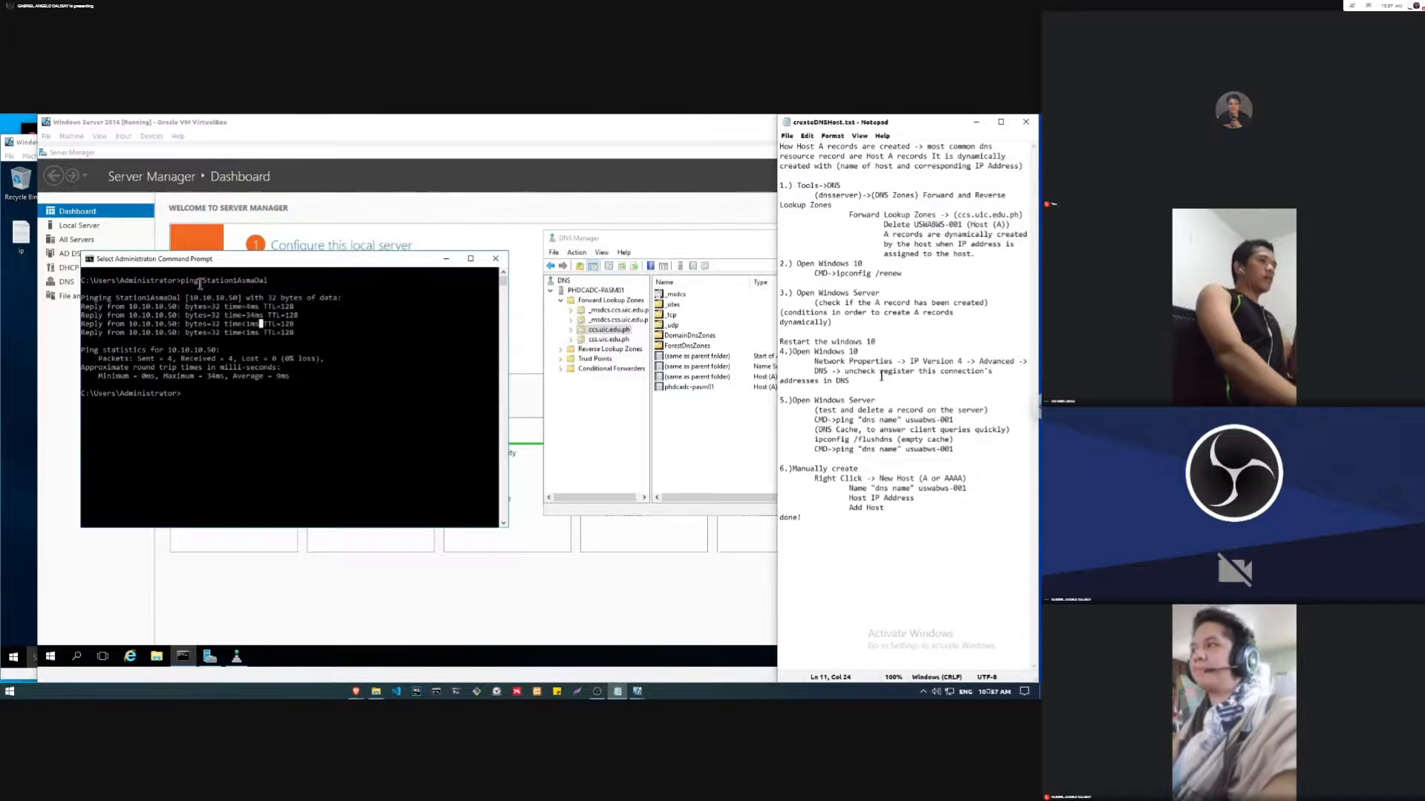
double_click(845, 433)
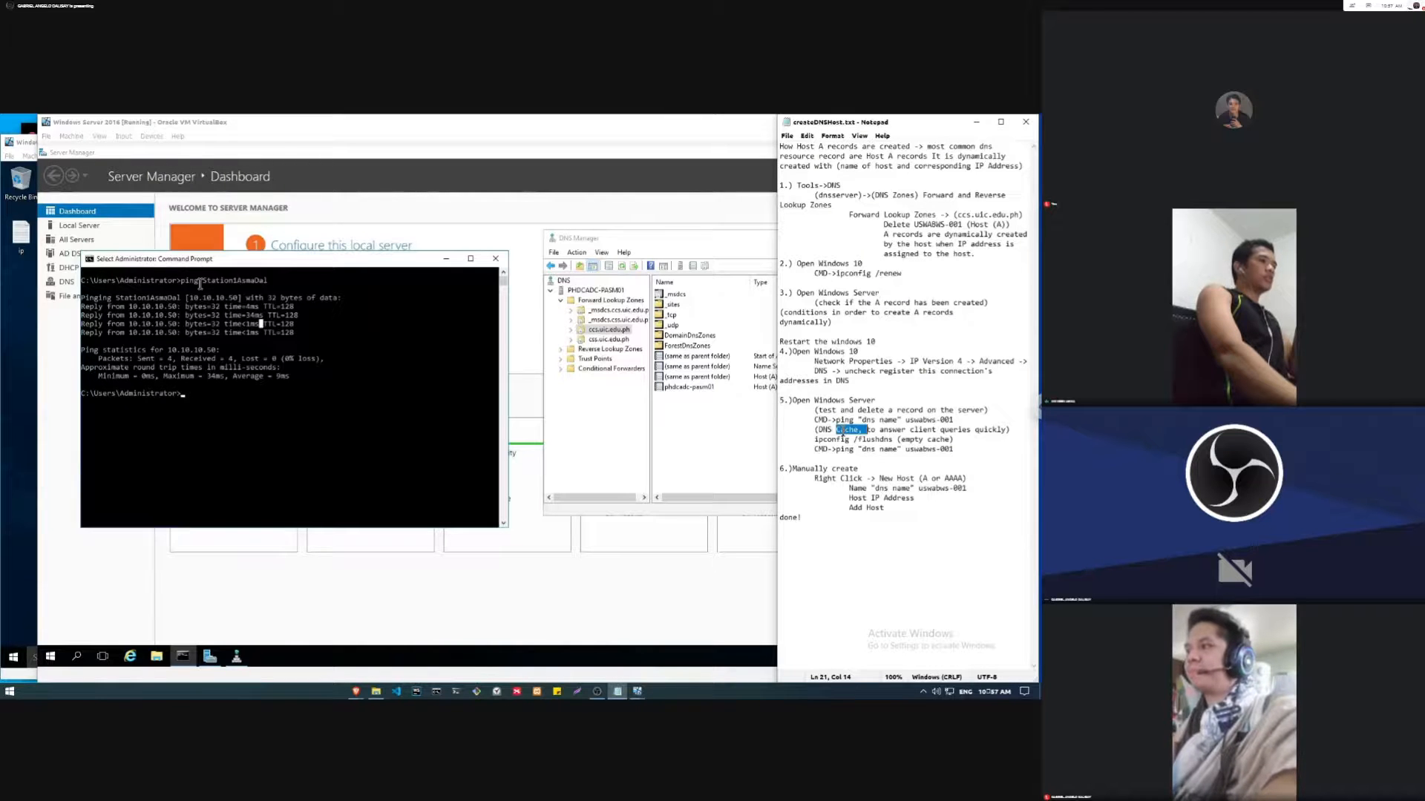
double_click(824, 429)
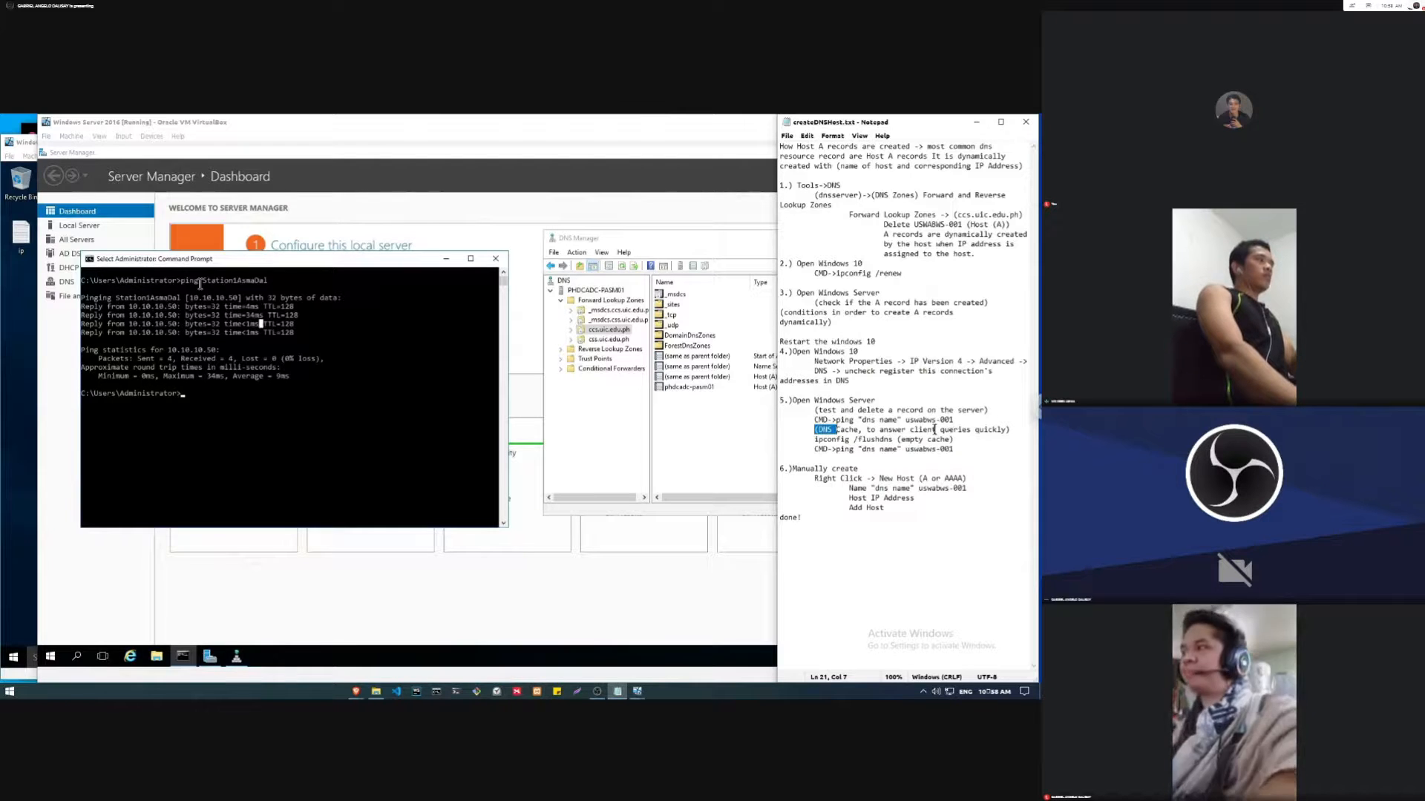
double_click(842, 450)
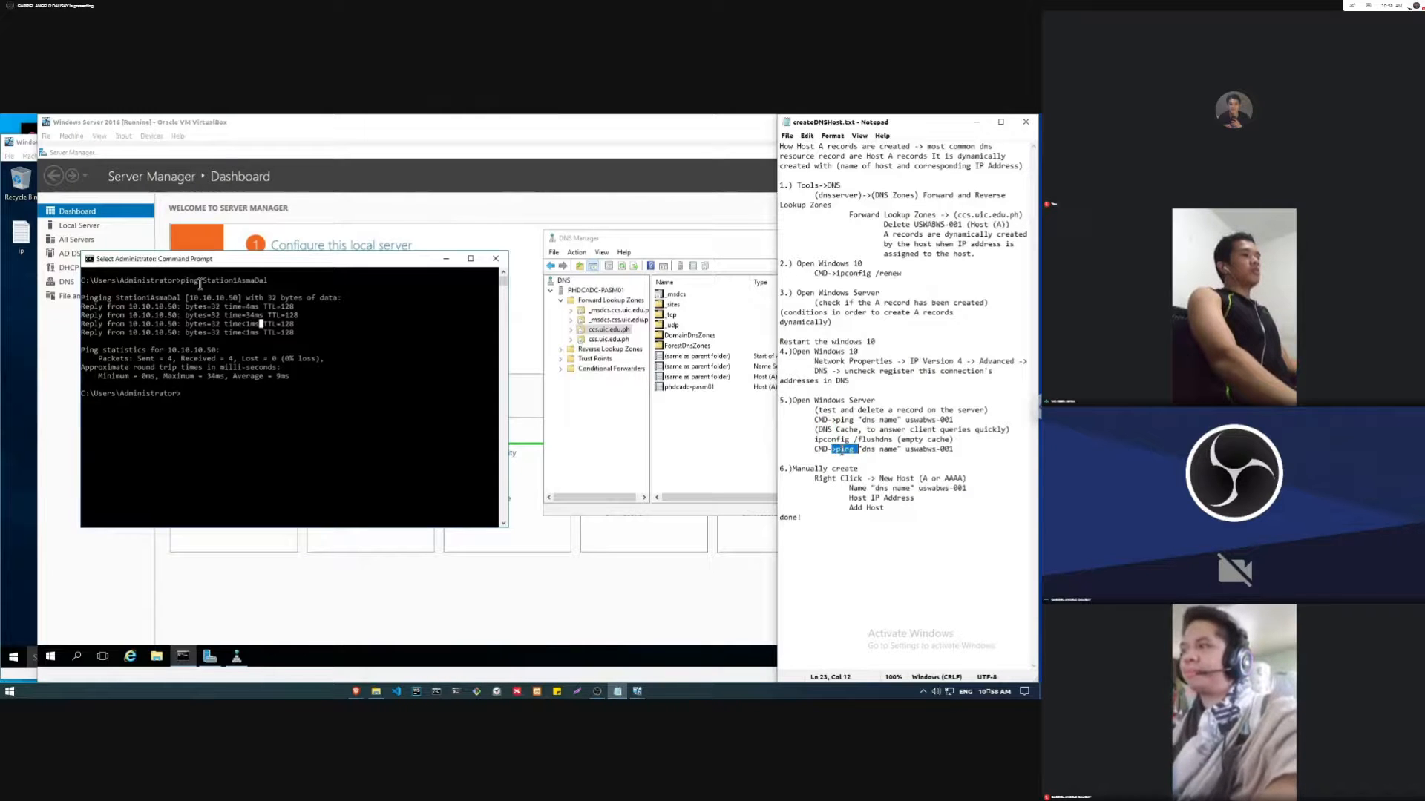
left_click(853, 450)
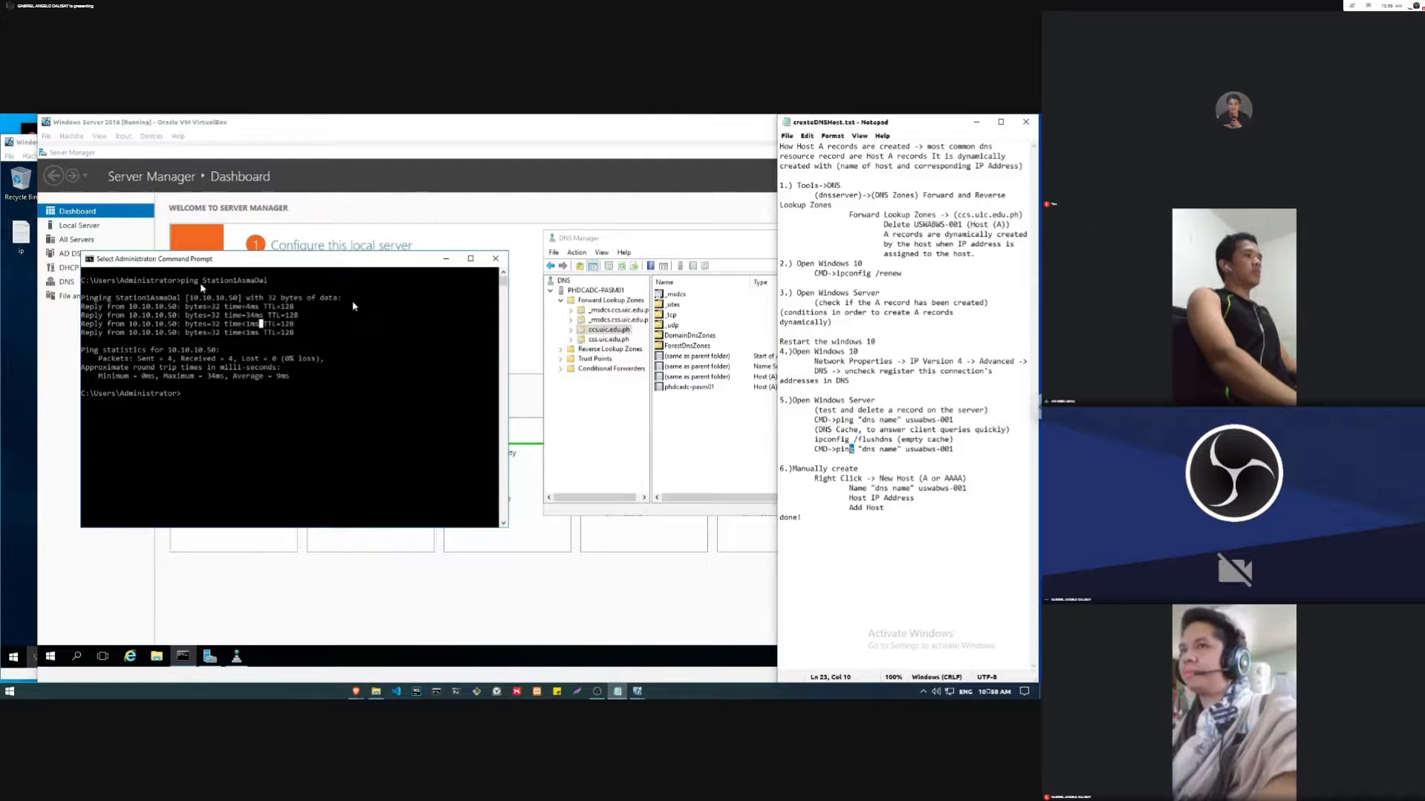
Step: Copy the ipconfig /flushdns command from the notes and run it in the server's Command Prompt to empty the DNS cache
left_click_drag(814, 440, 873, 442)
key("ctrl+c")
left_click(200, 284)
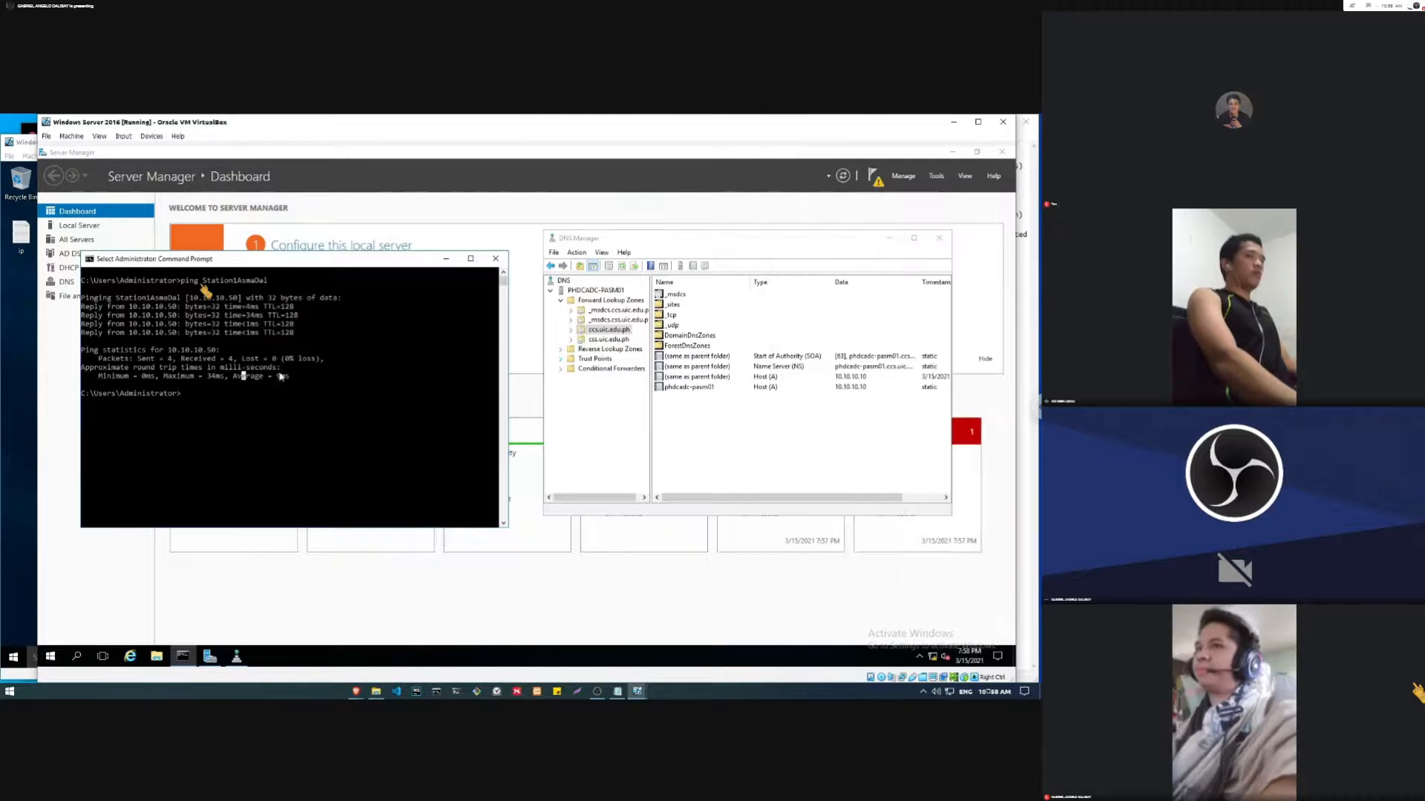
right_click(364, 384)
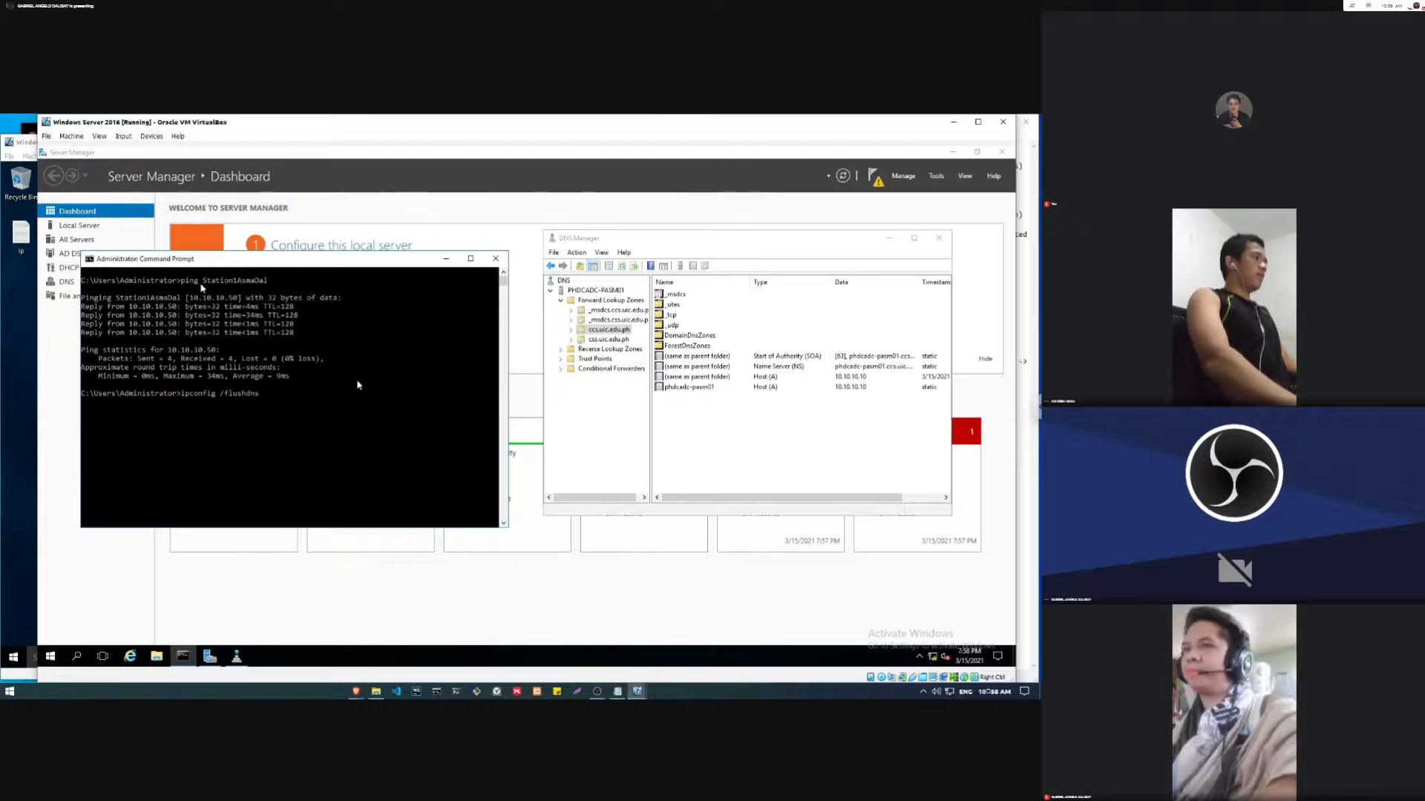
key("Return")
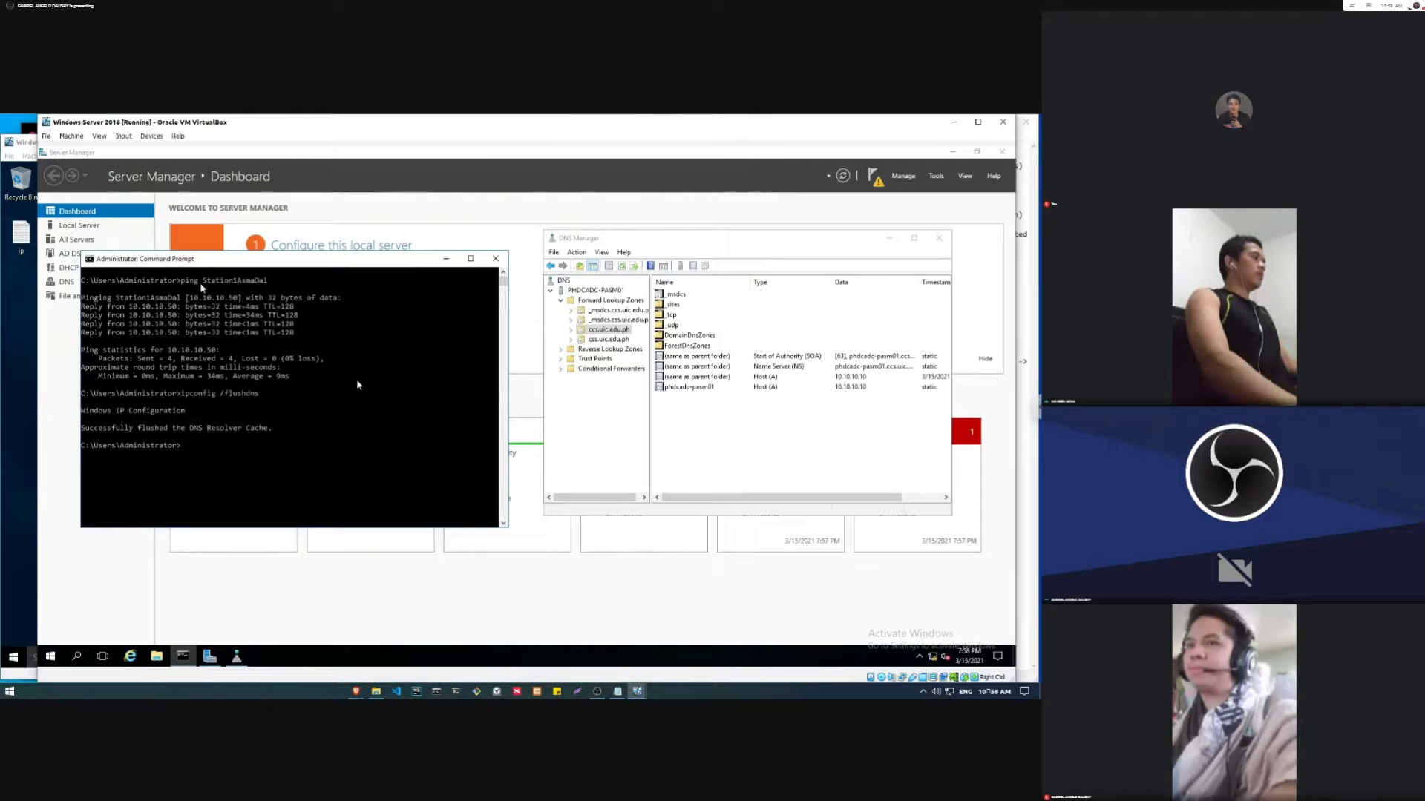
Step: Rerun the ping to Station1AsmaDal on the server and highlight its output
left_click(357, 384)
key("Up")
key("Up")
key("Return")
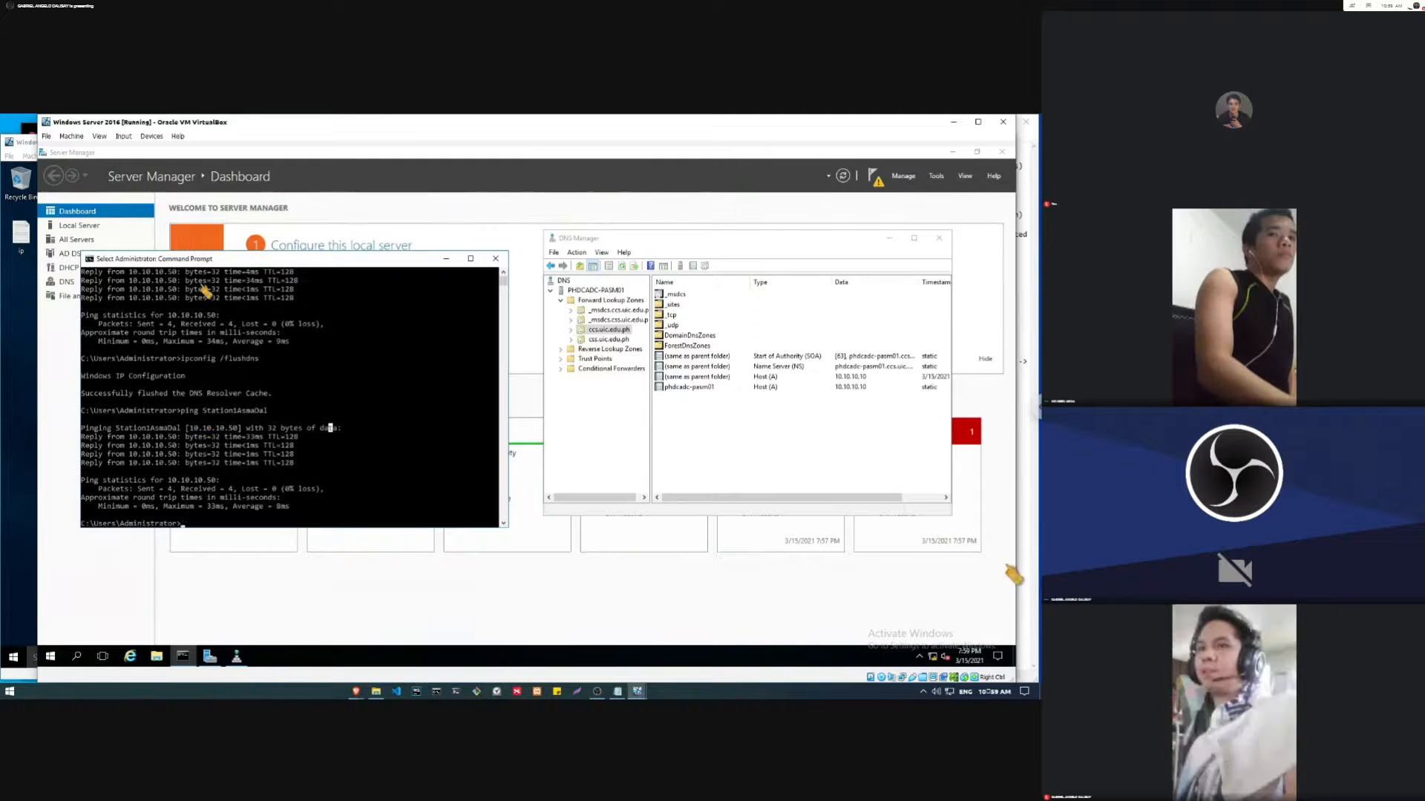
left_click(370, 343)
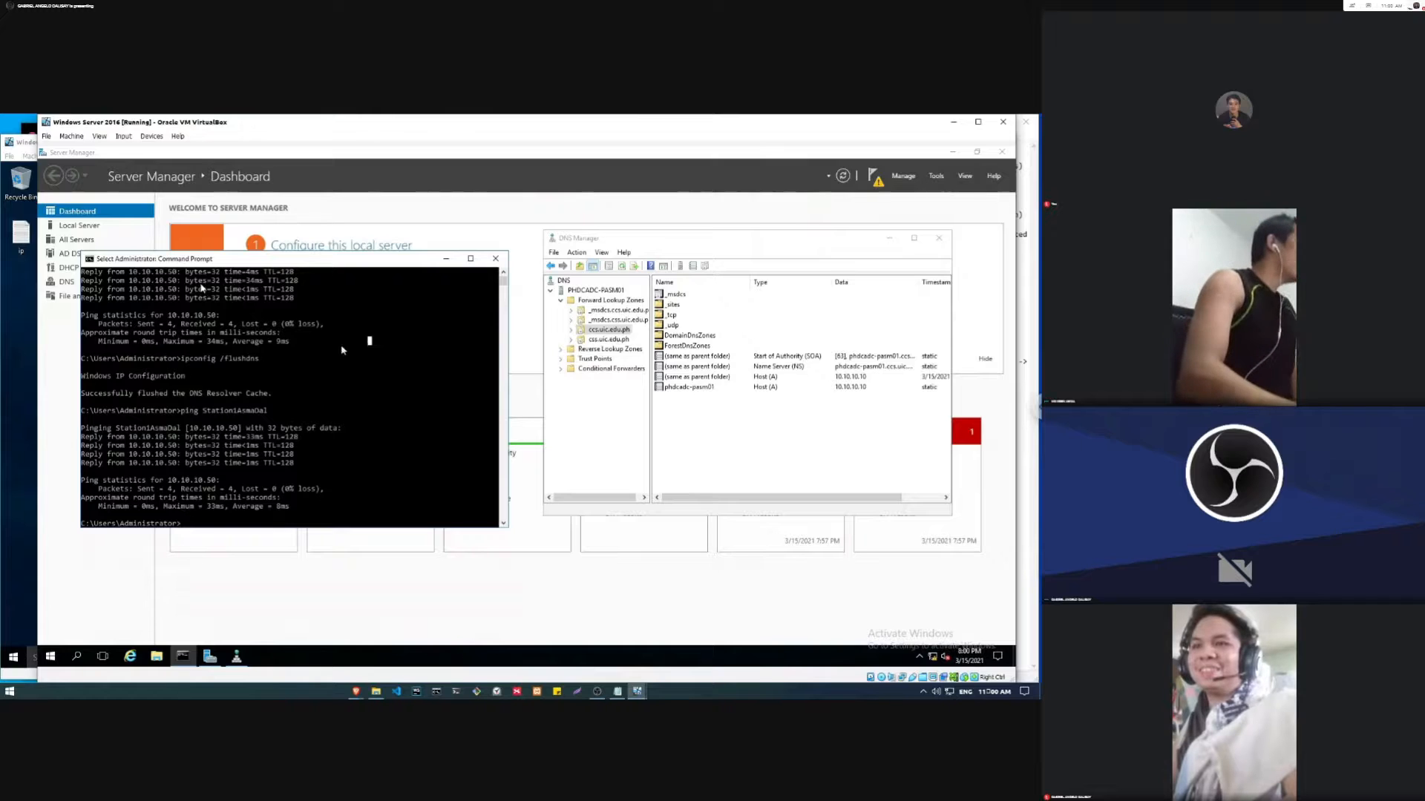
left_click_drag(293, 510, 83, 427)
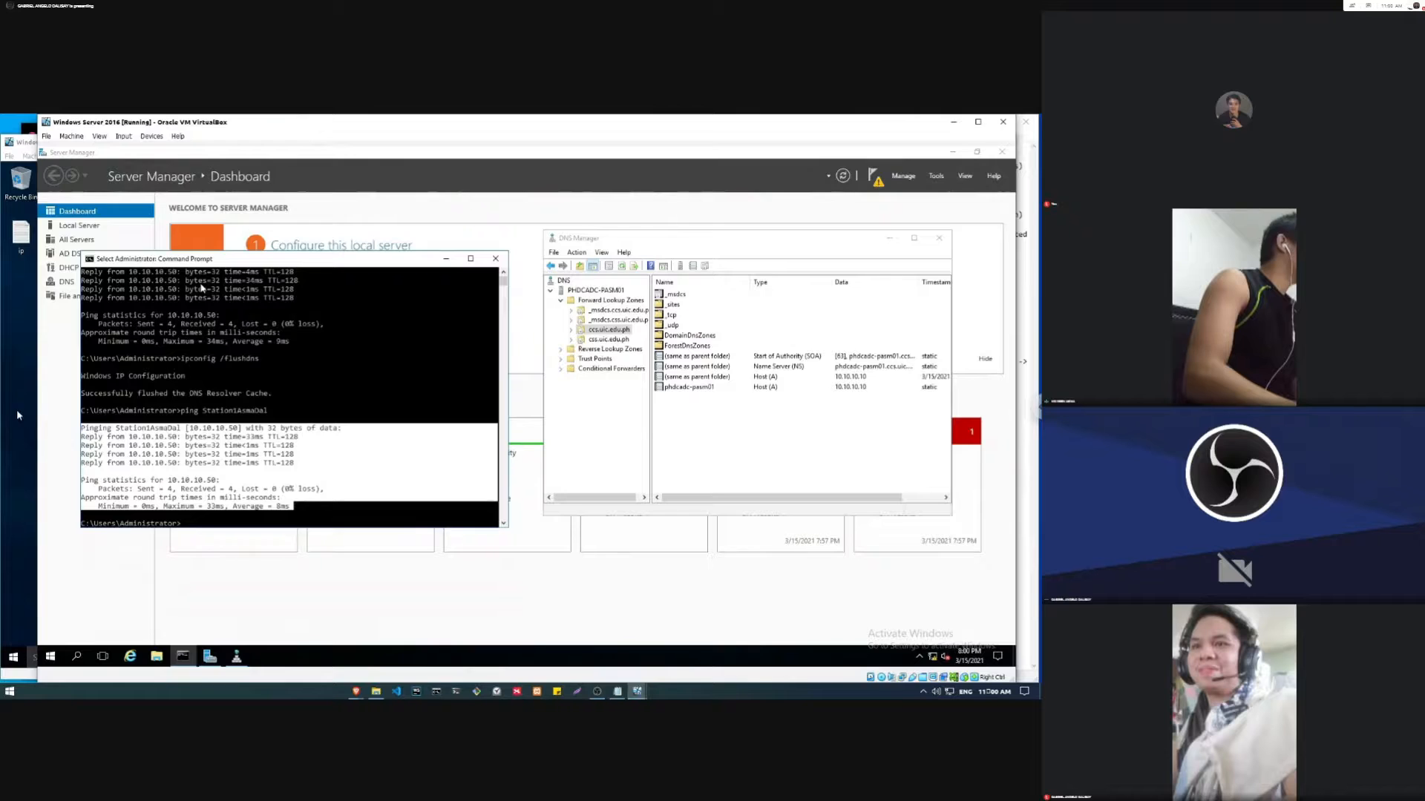
Step: Look over the Windows 10 client's advanced DNS settings and review the notes on manually creating a Host (A) record
key("alt+Tab")
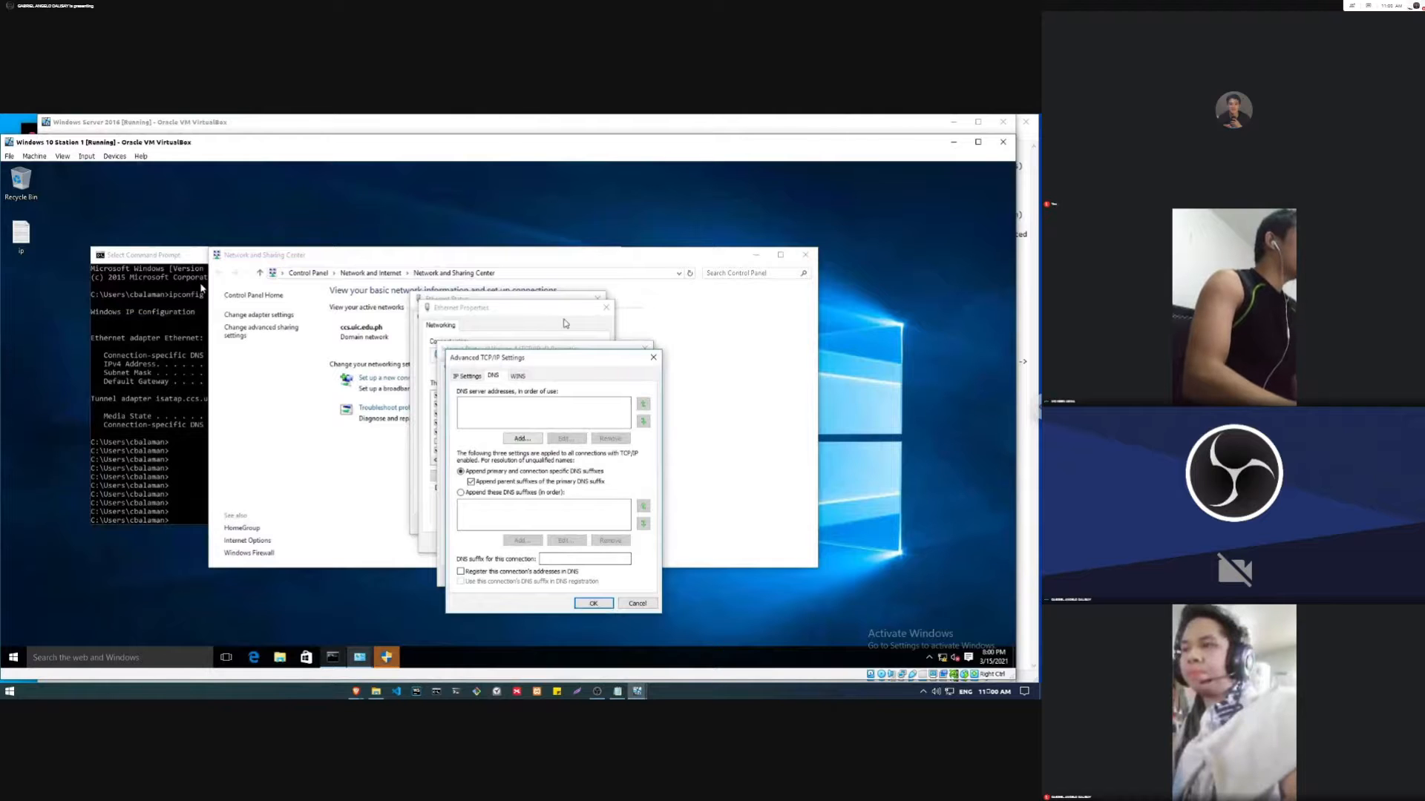
key("alt+Tab")
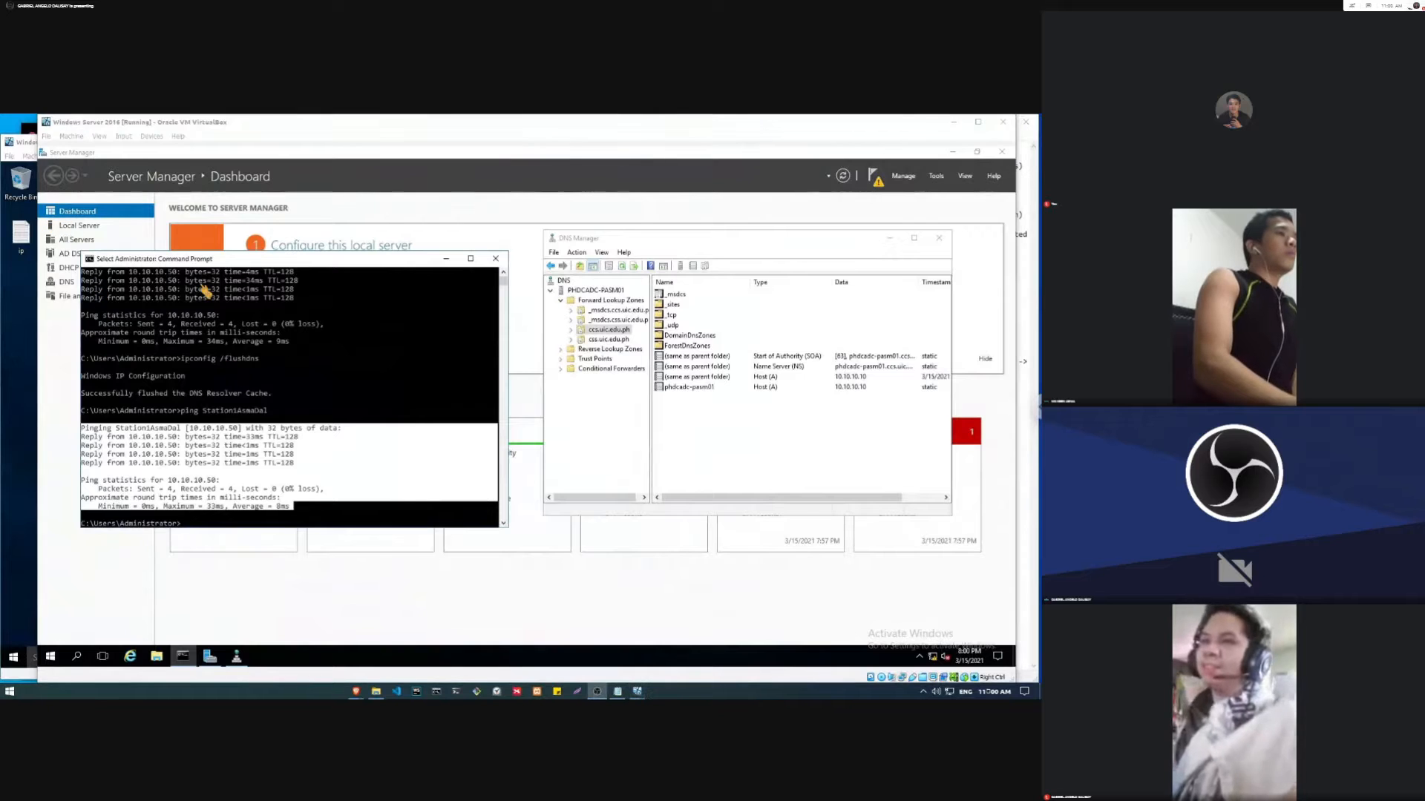
left_click(1023, 216)
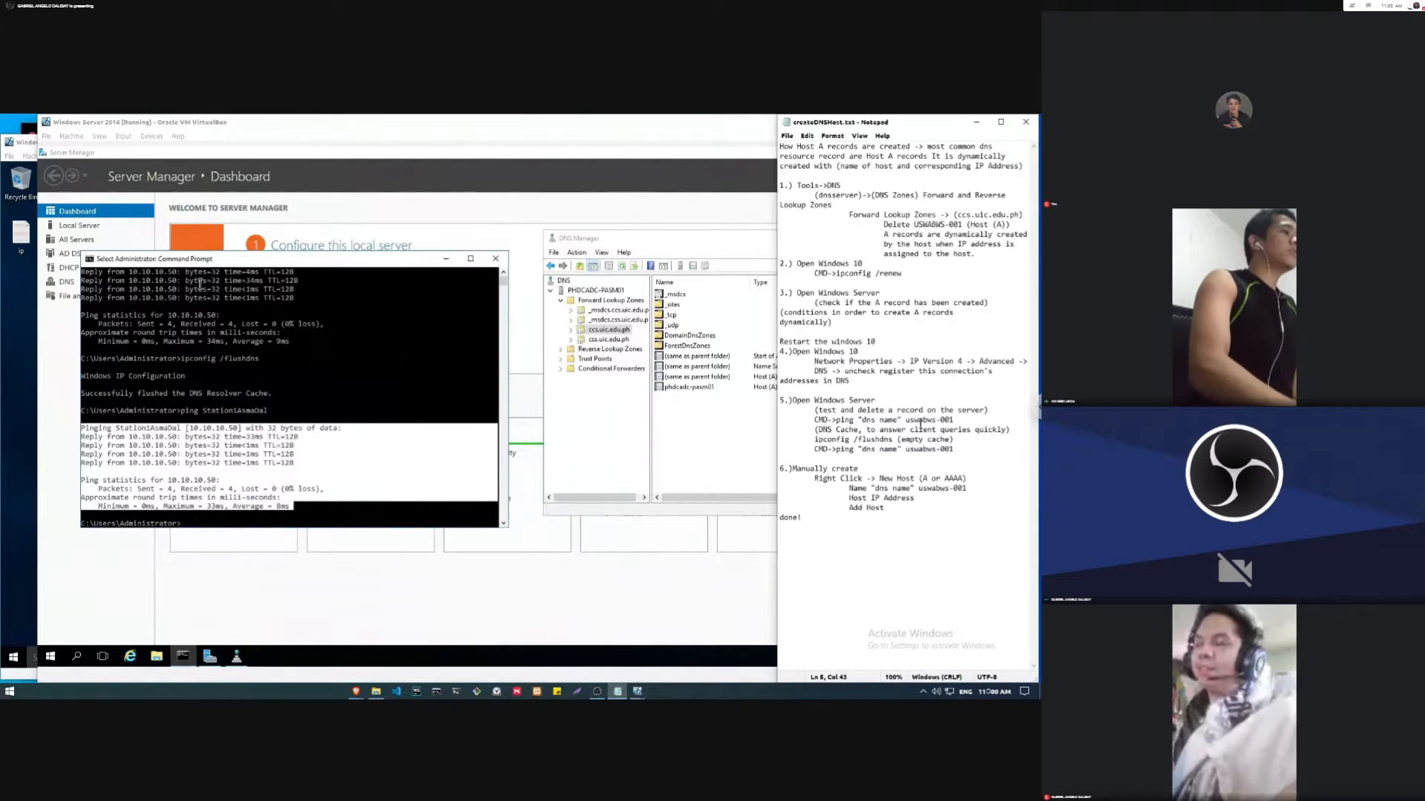
left_click_drag(814, 468, 832, 469)
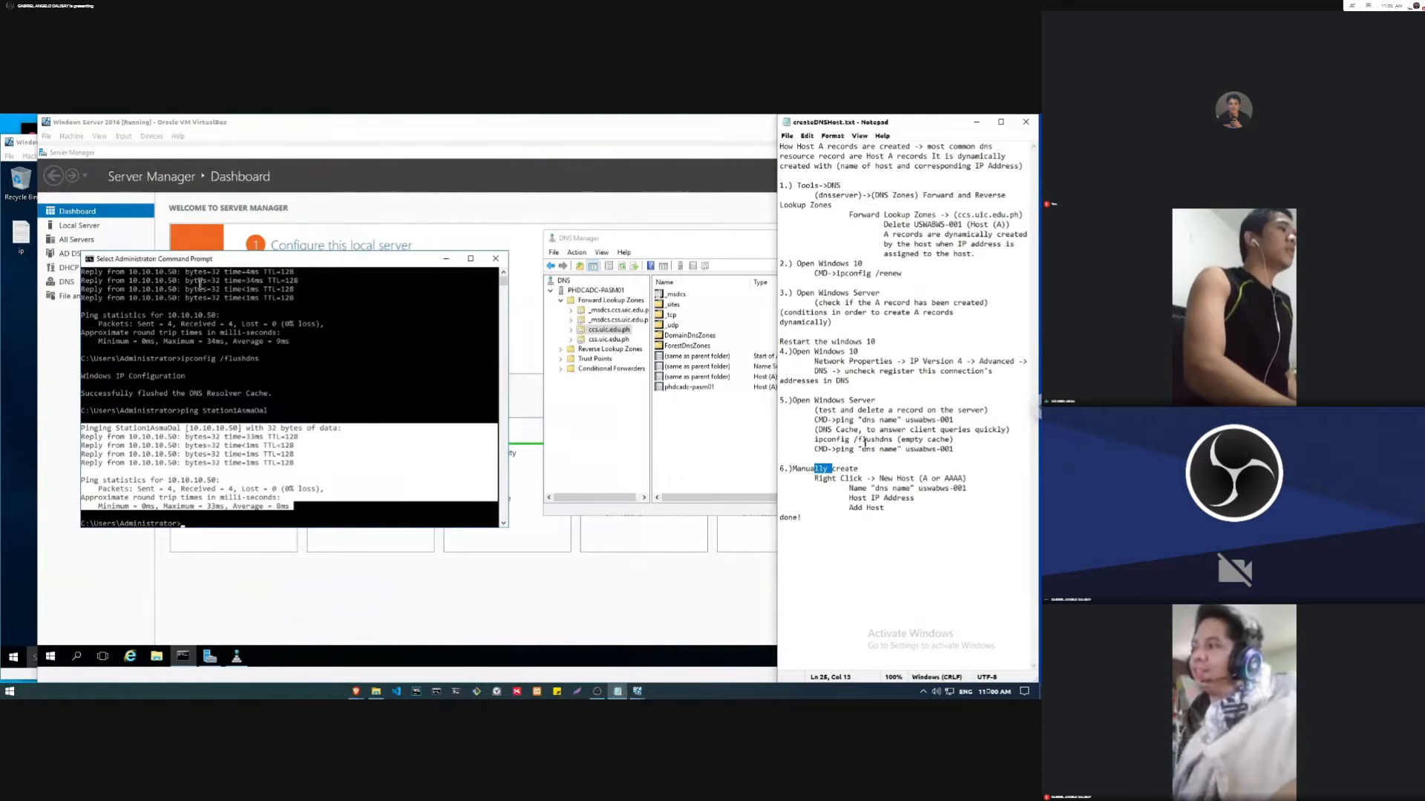
left_click(854, 470)
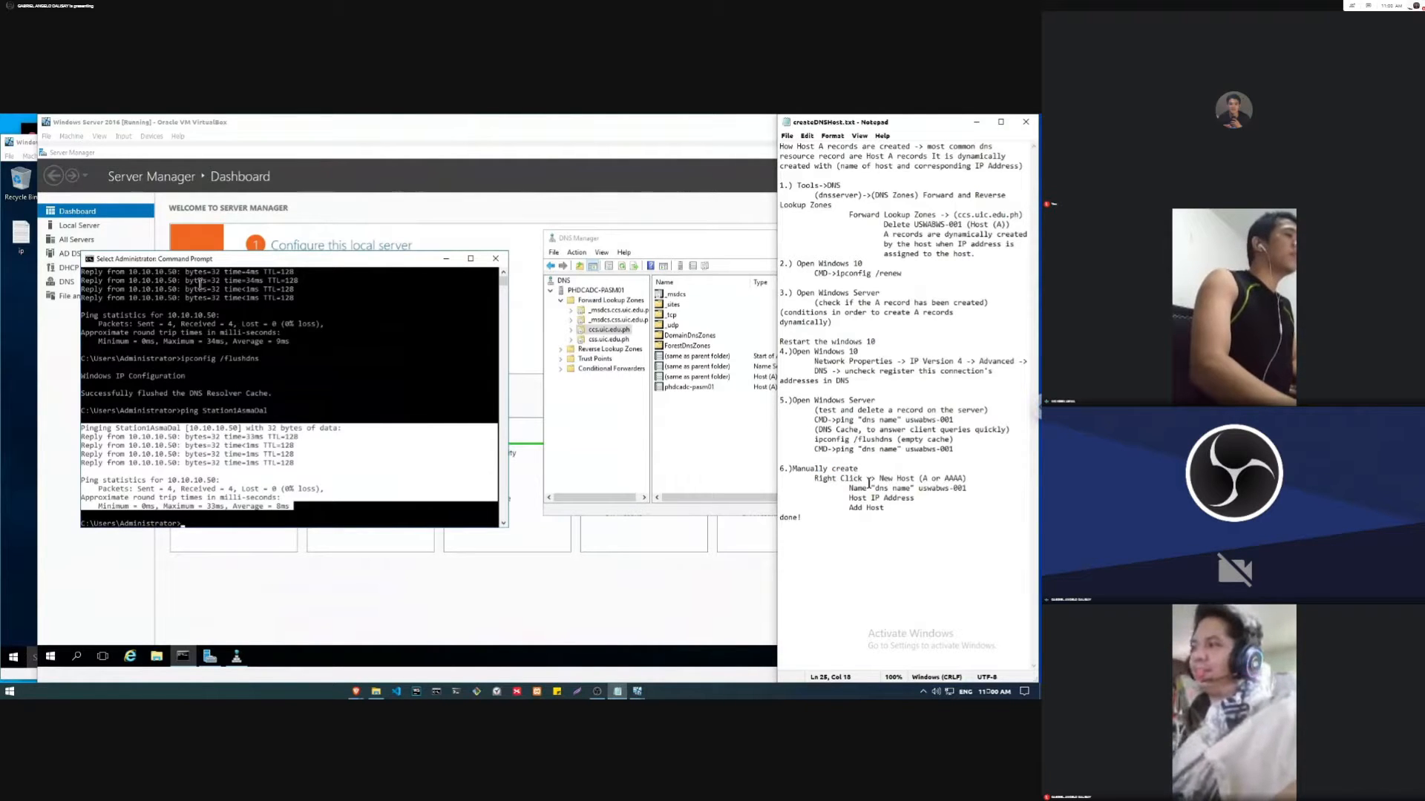
left_click(861, 473)
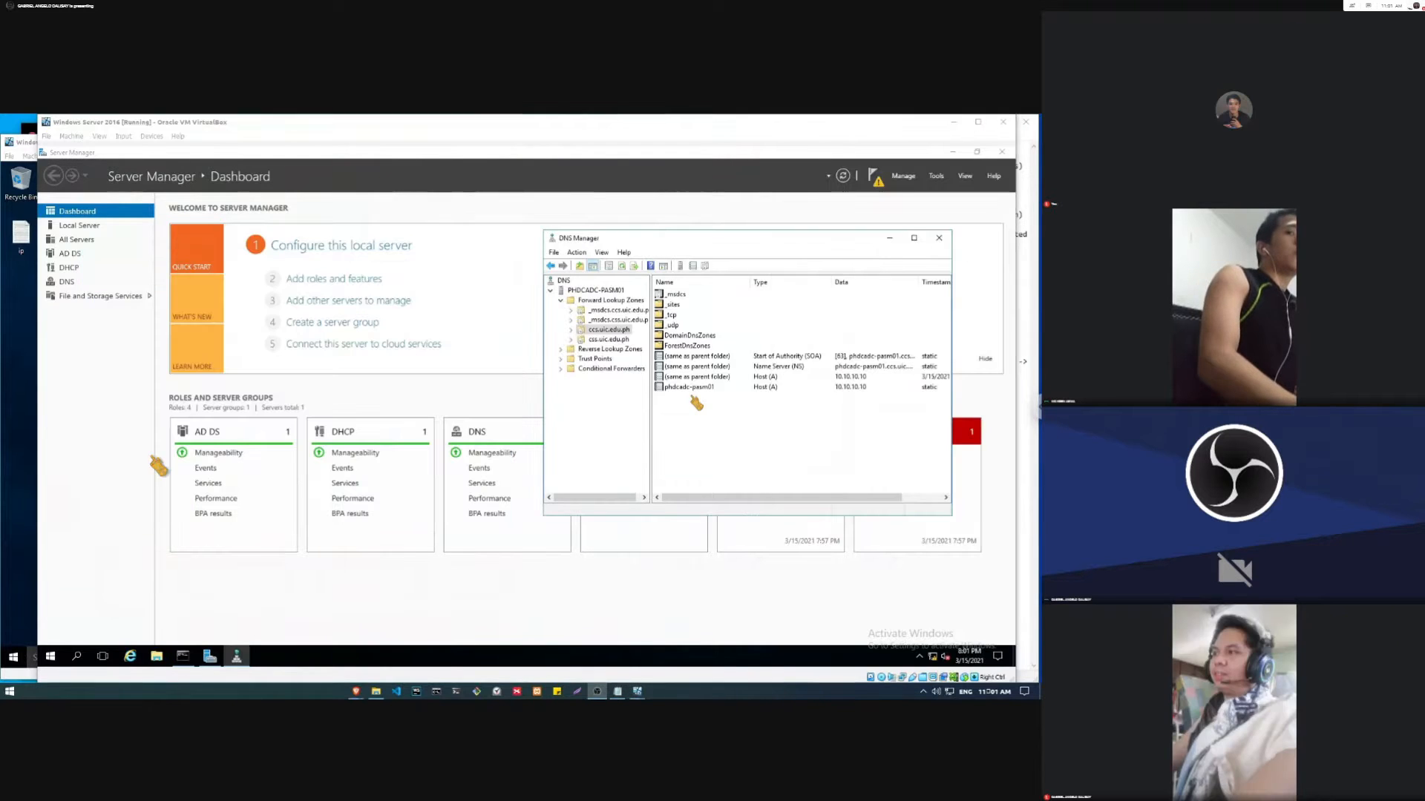
Step: Add a Host (A) record named Station1AsmaDal with IP address 10.10.10.50 to the ccs.uic.edu.ph zone
left_click(839, 454)
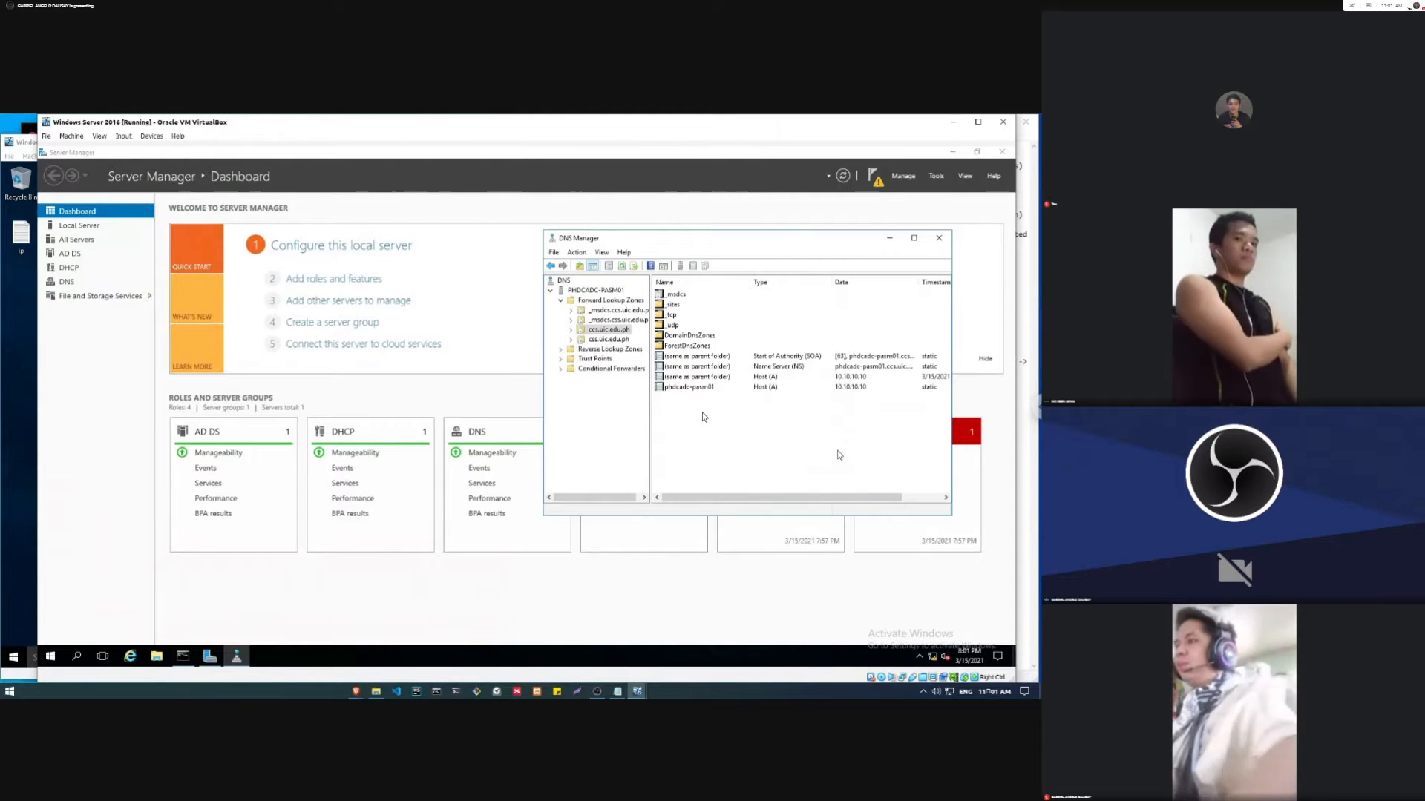
right_click(703, 416)
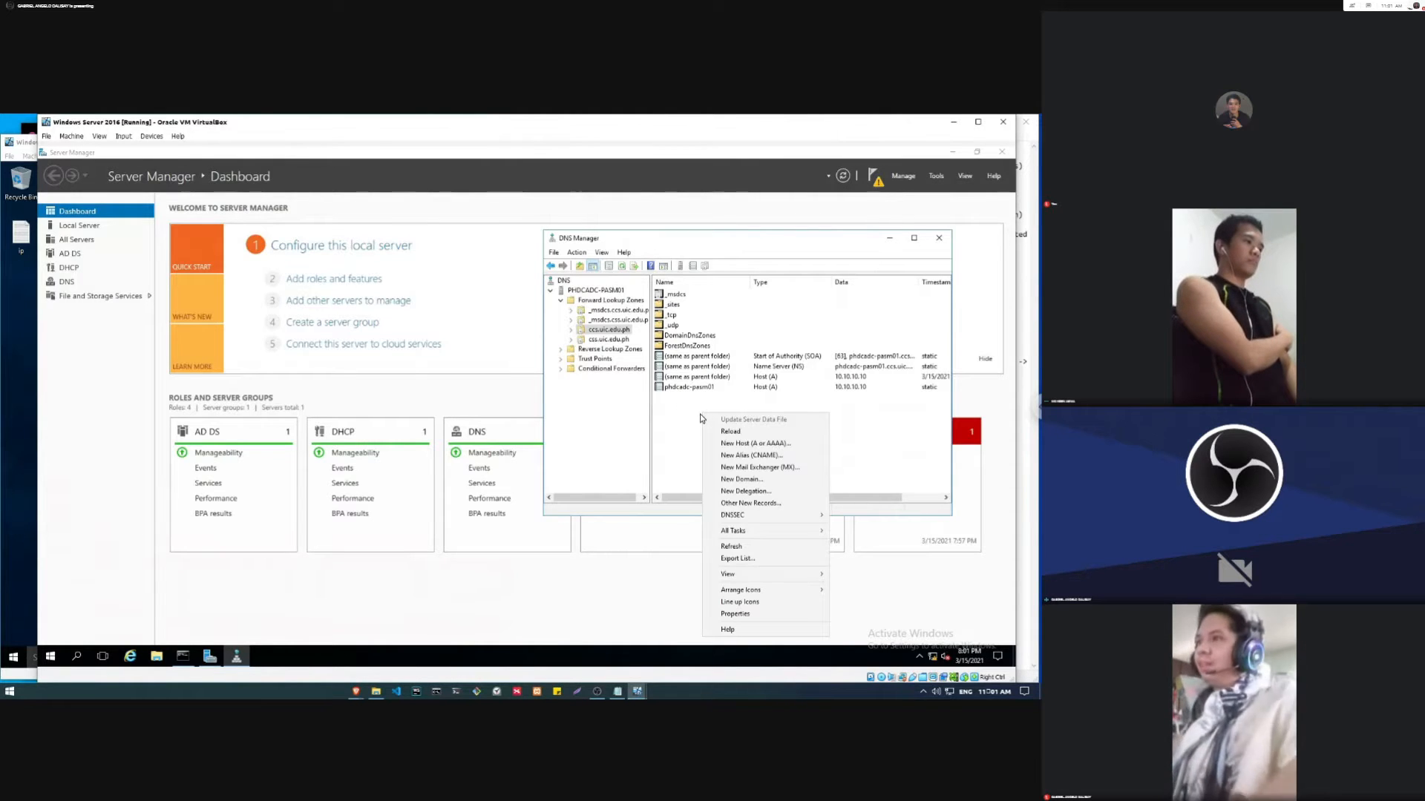
left_click(754, 446)
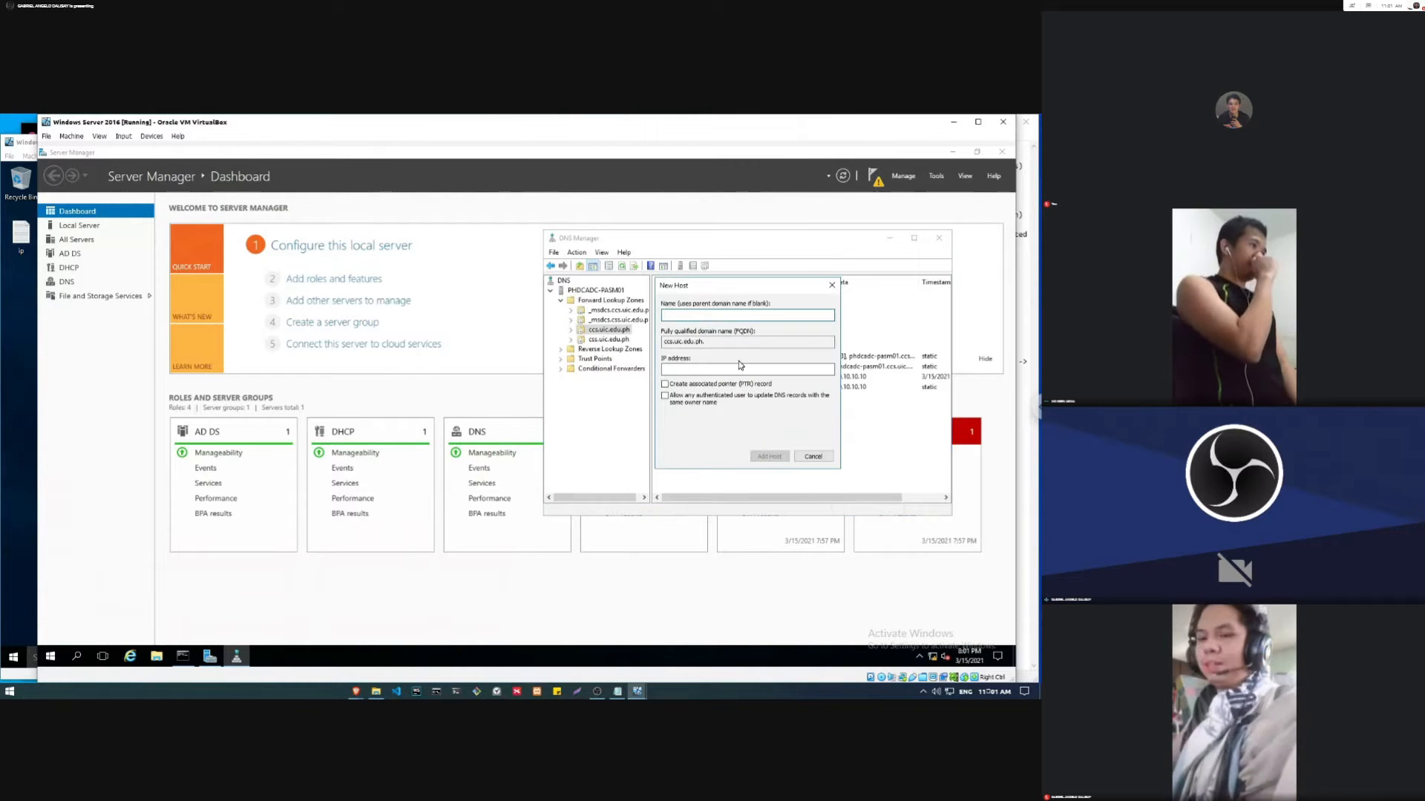
type("Station1AsmaDal")
left_click(700, 367)
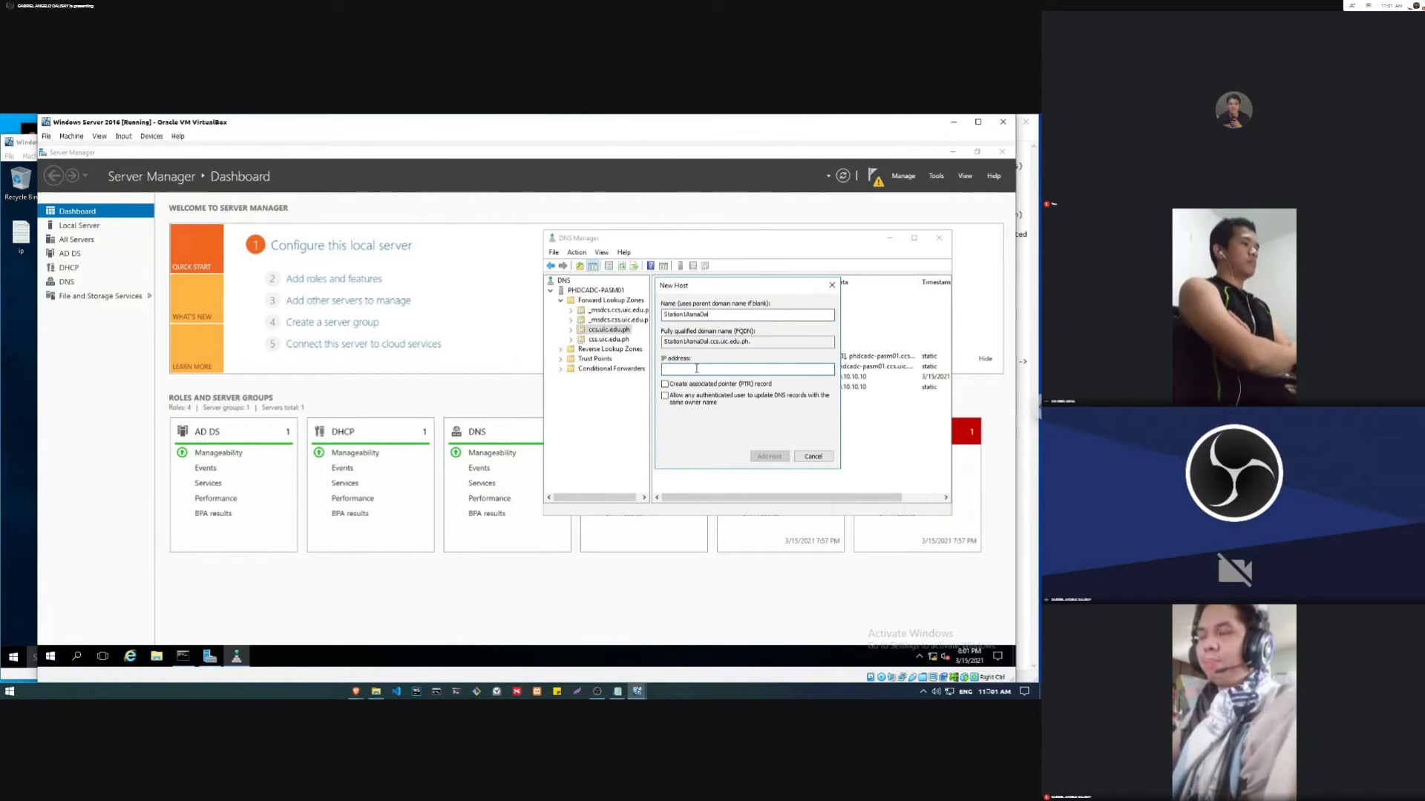
type("10.10.10.50")
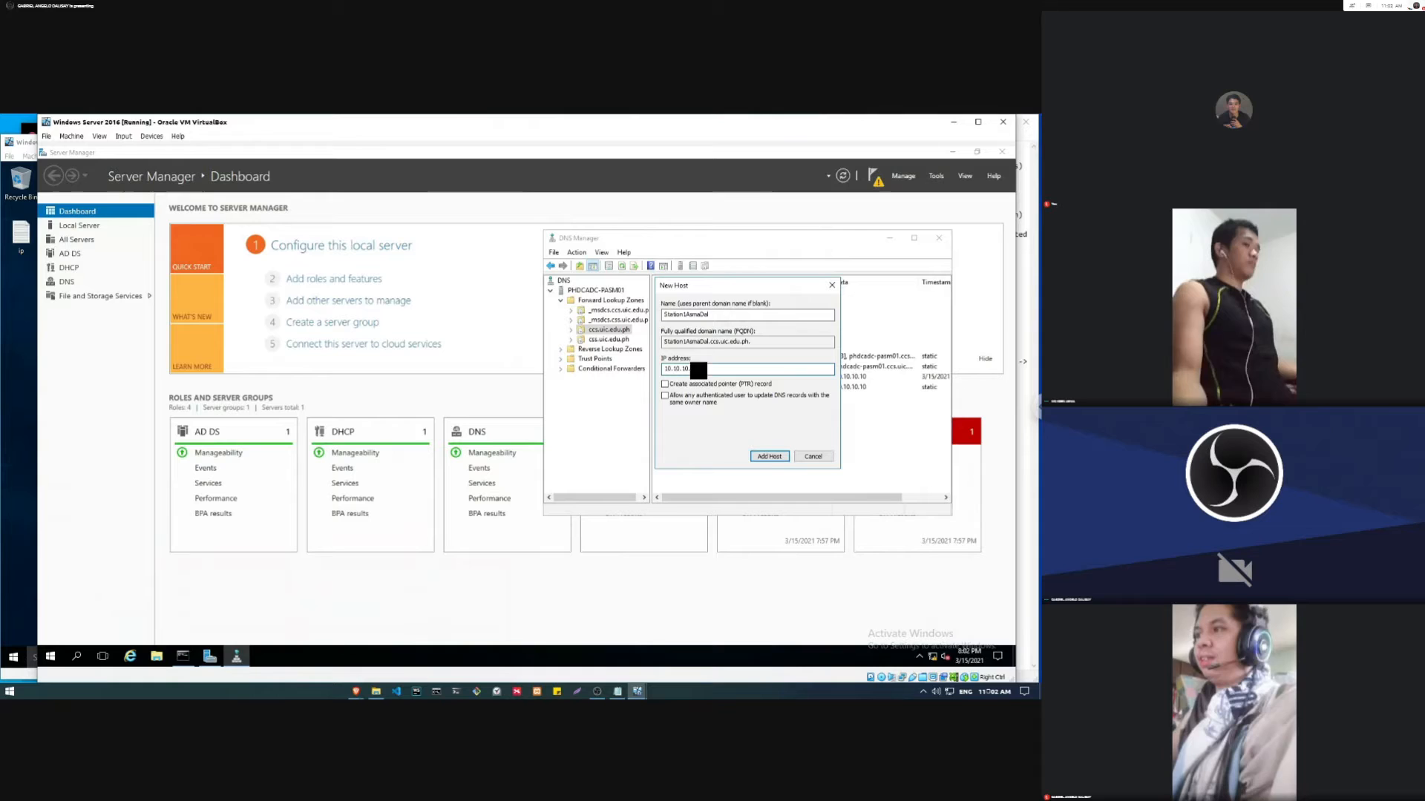
left_click(768, 458)
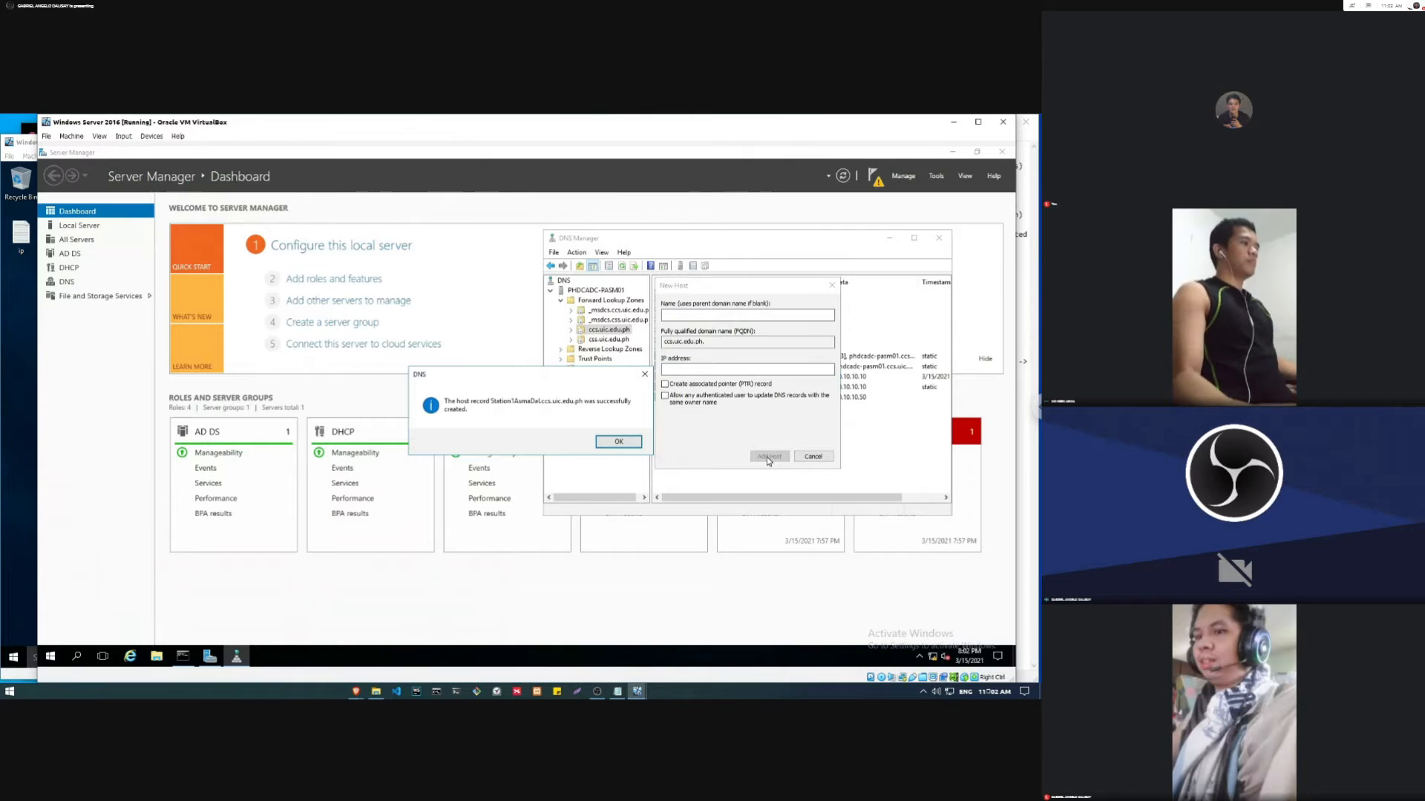
left_click(630, 441)
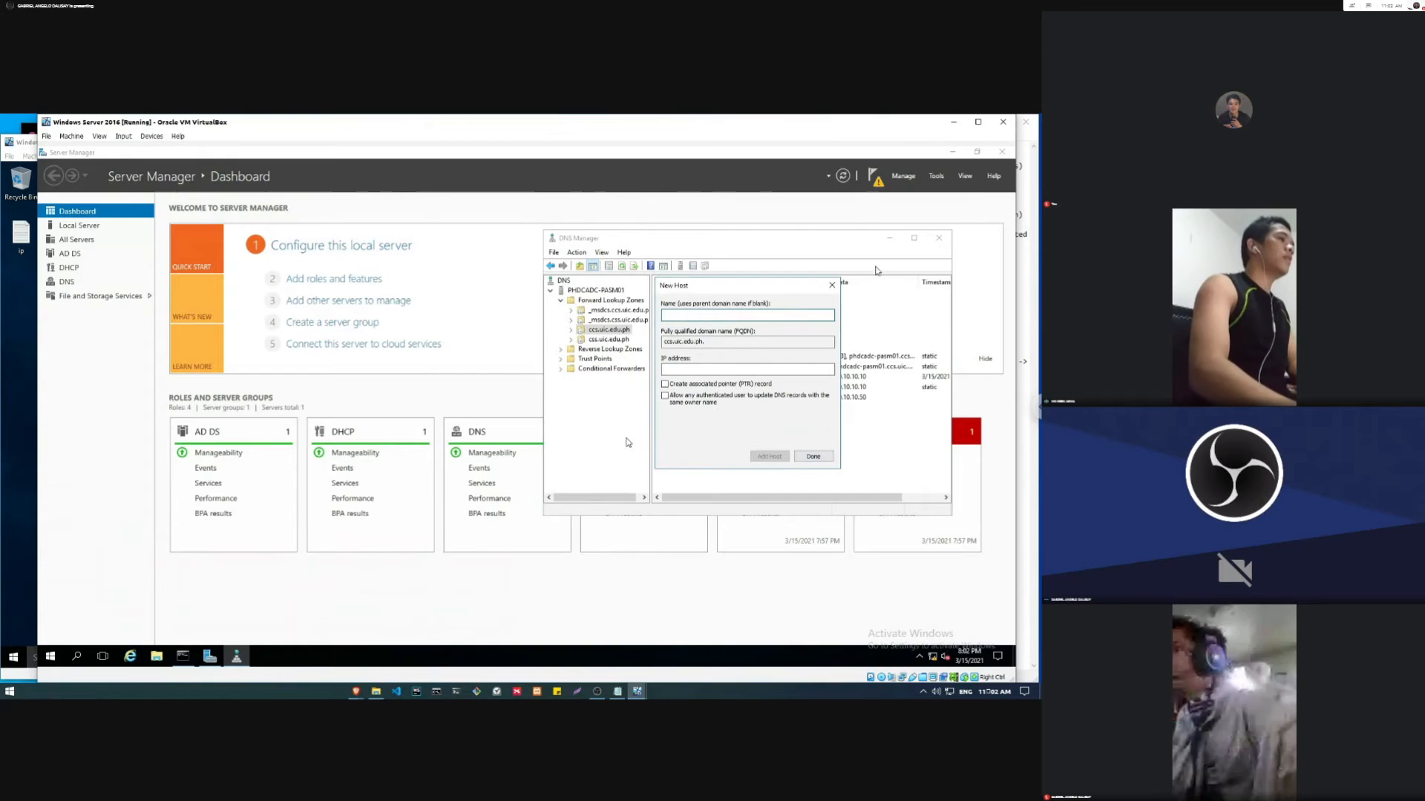
left_click(818, 459)
Step: Refresh the ccs.uic.edu.ph zone, select the Station1AsmaDal record and glance at the Windows 10 client before returning to the server
right_click(699, 425)
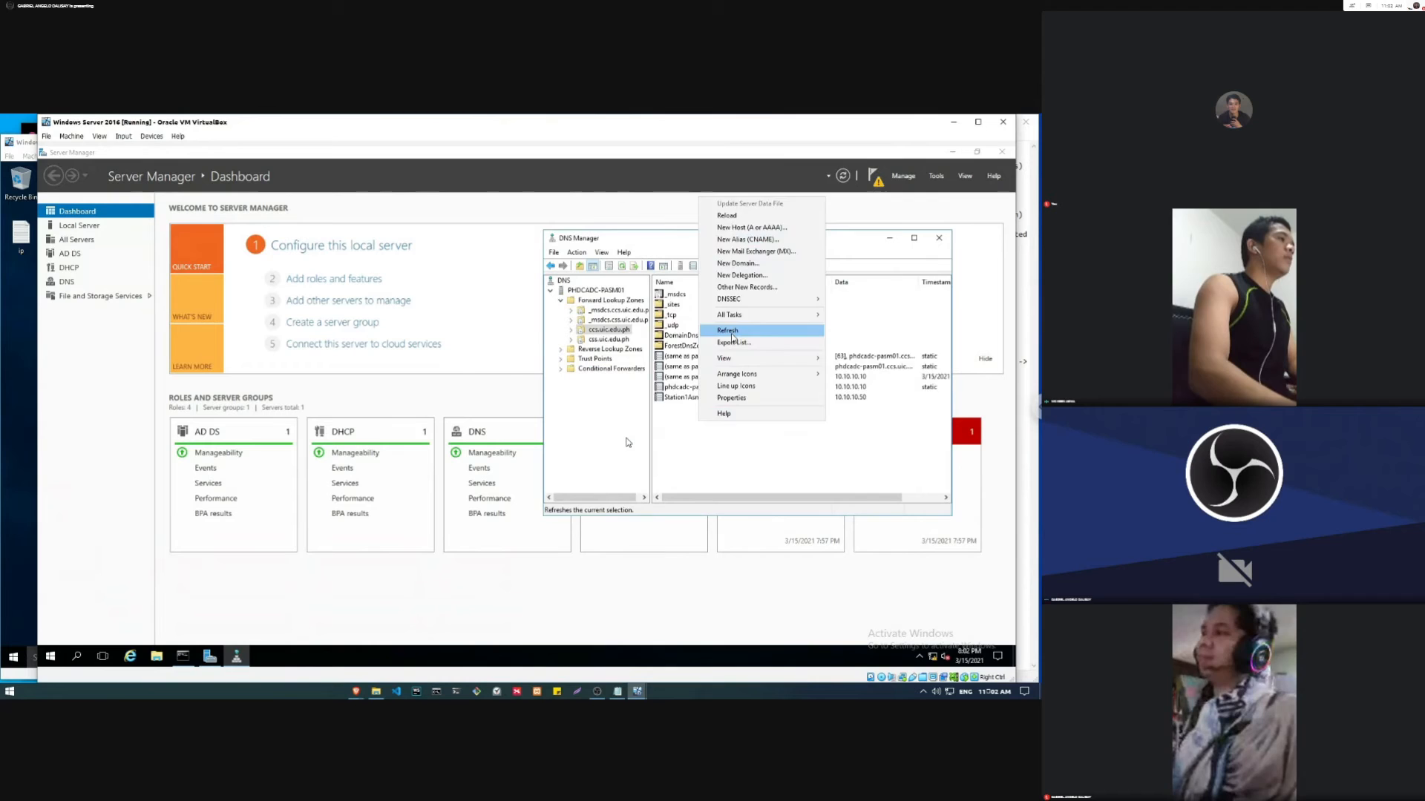
left_click(732, 333)
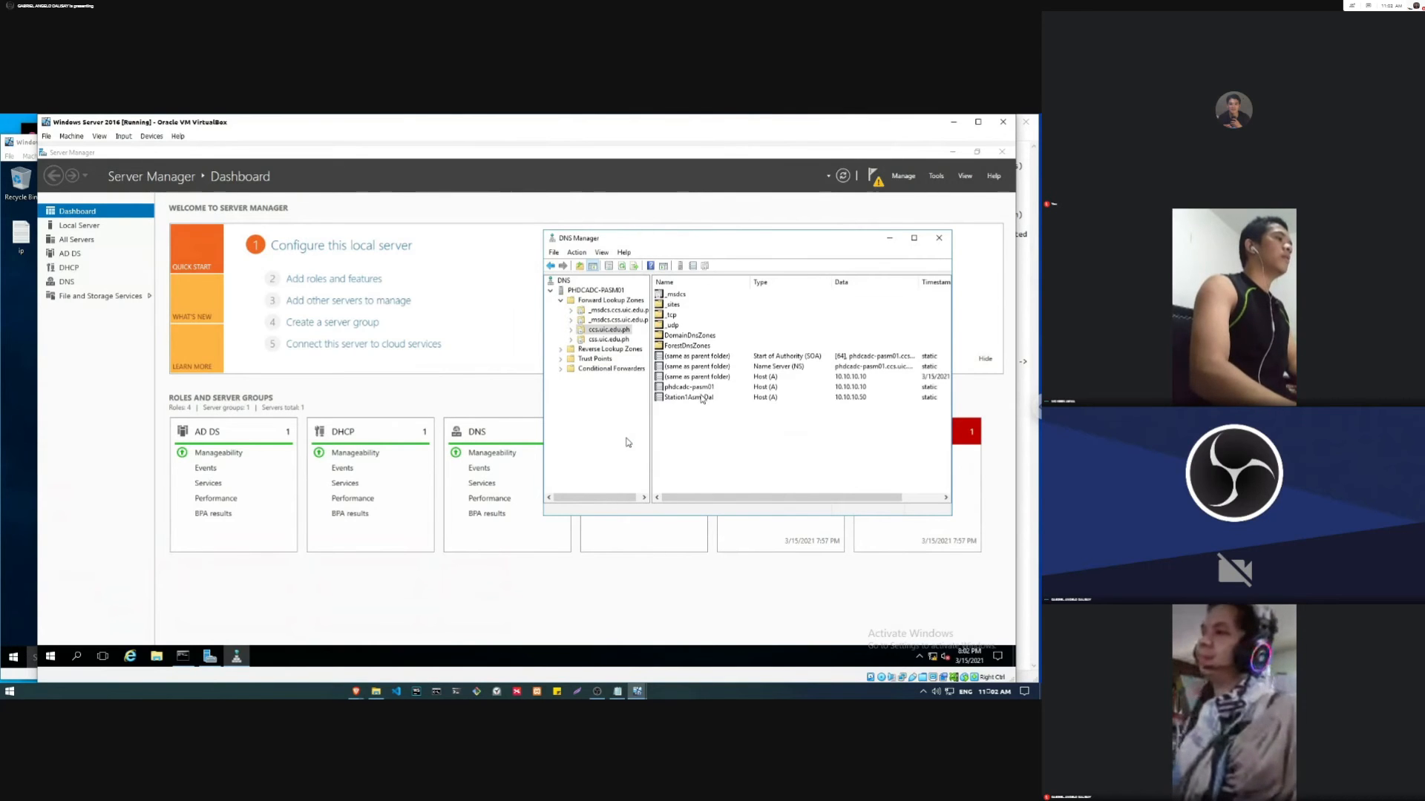
left_click(701, 398)
left_click(4, 388)
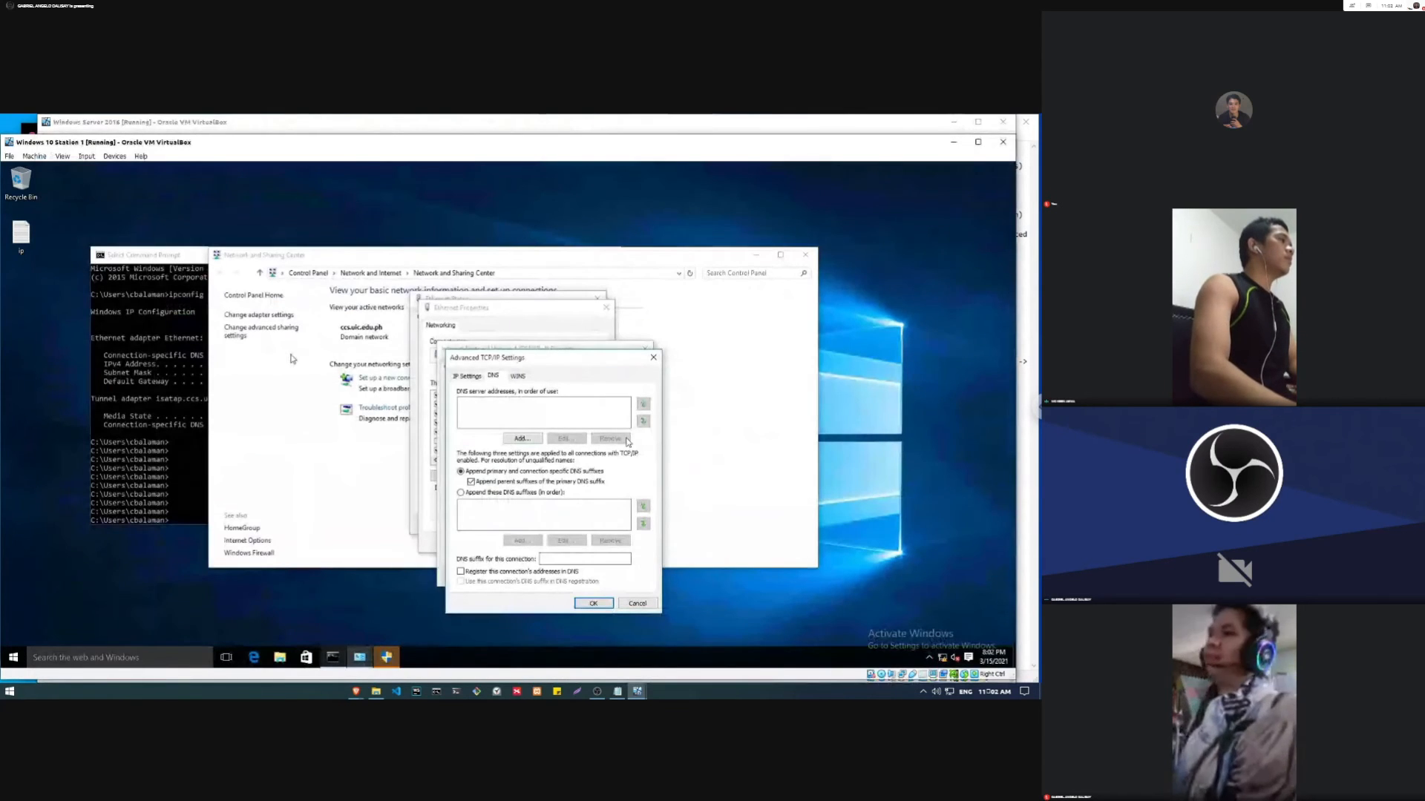
left_click(593, 117)
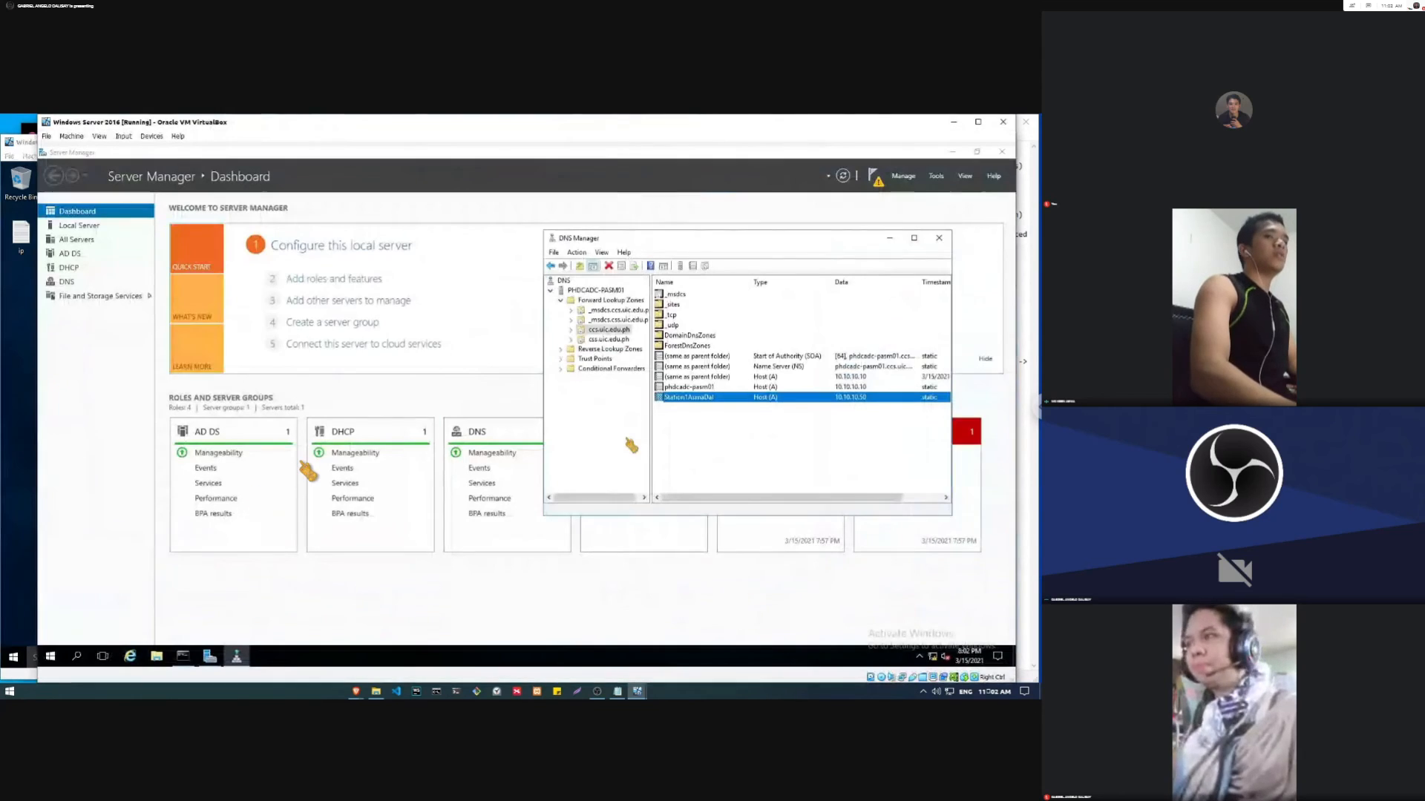